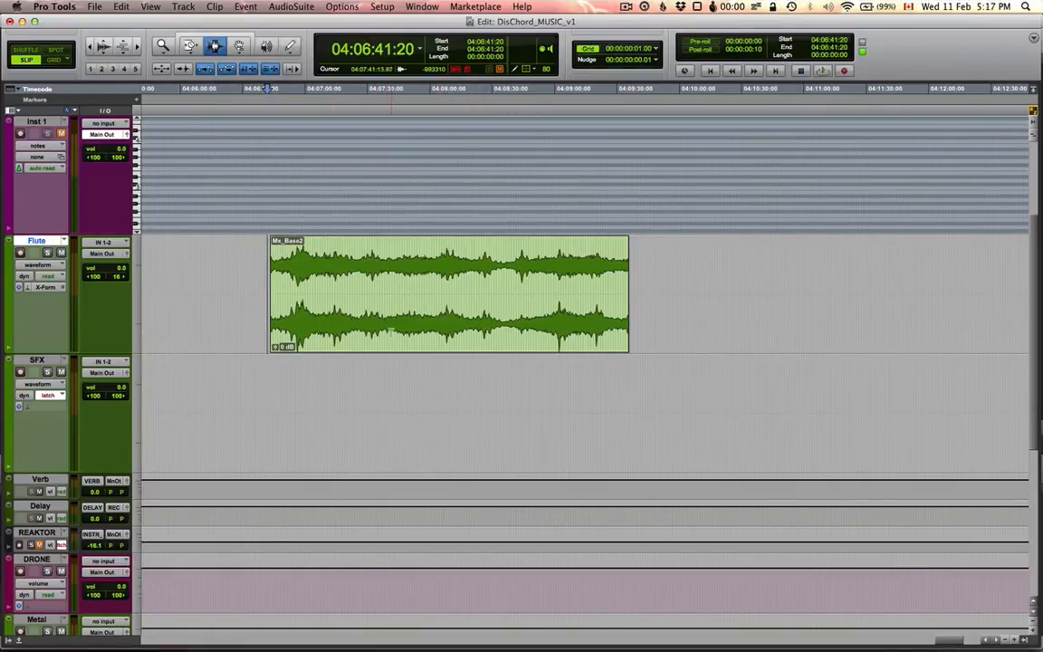
Play the Mx_Base2 clip on the Flute track from 04:07:11:24 for a few seconds
click(330, 272)
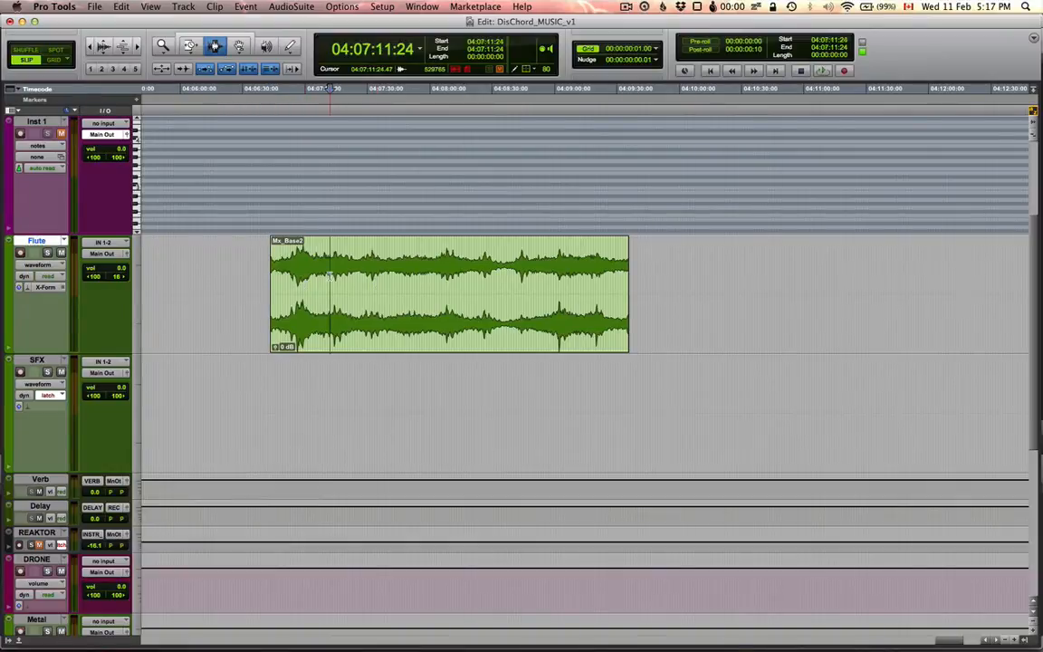
key(space)
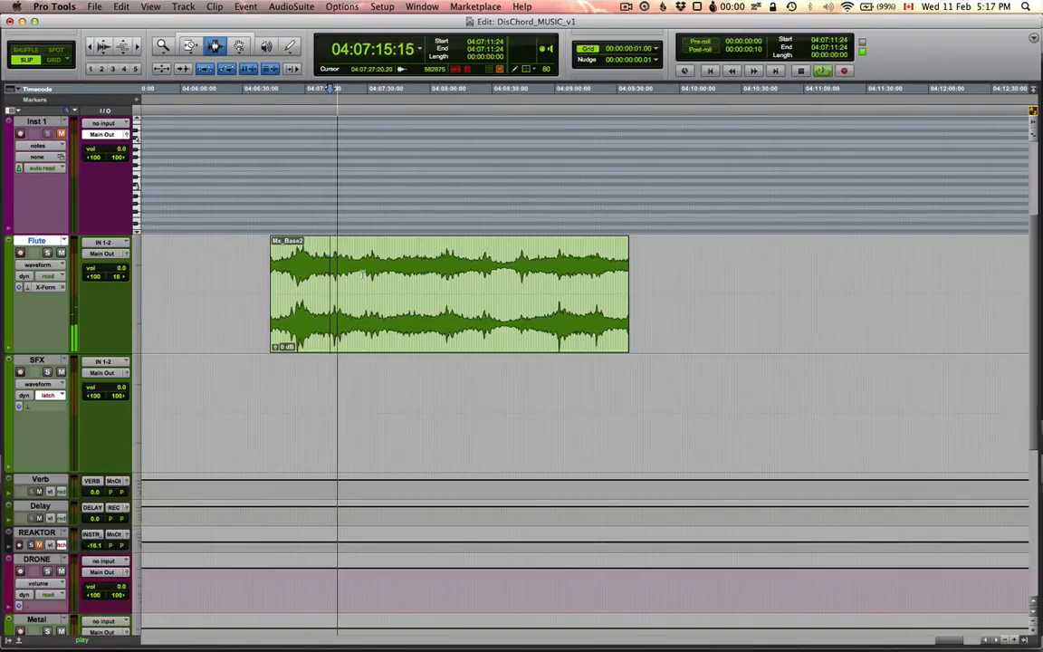
key(space)
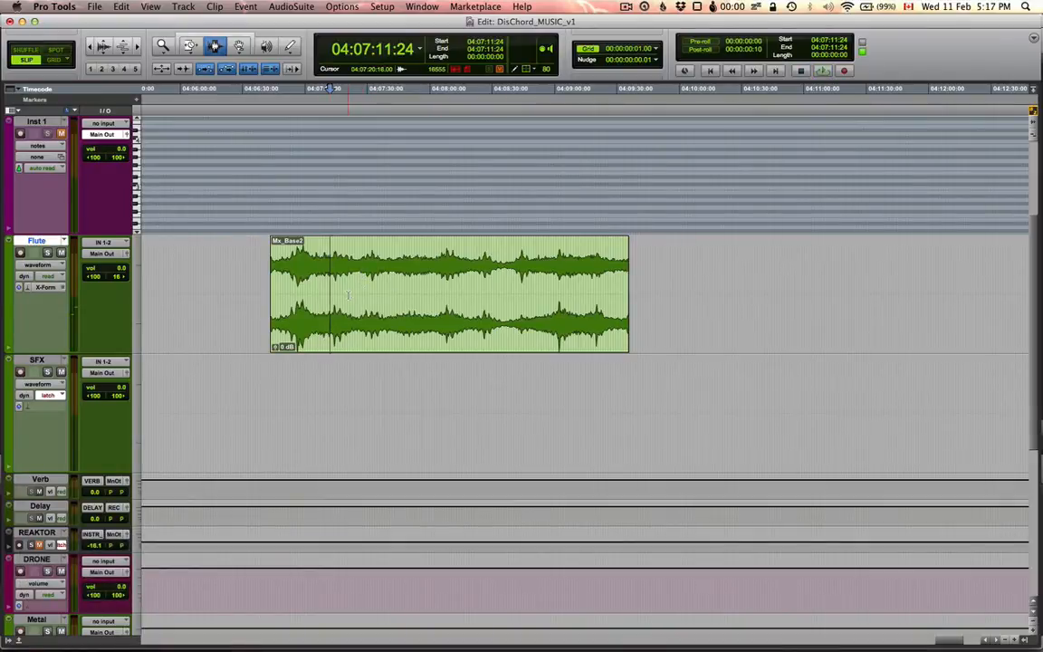
click(237, 286)
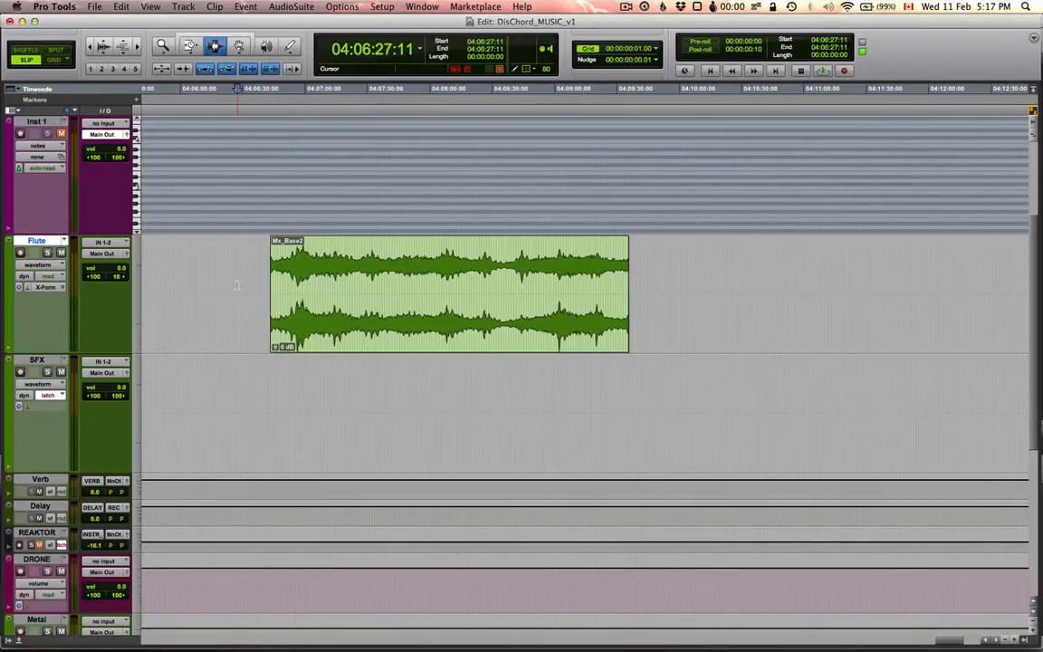
Examine the clips on all tracks in the earlier part of the session, around 03:36:30:00 to 03:40:00:00
key(alt)
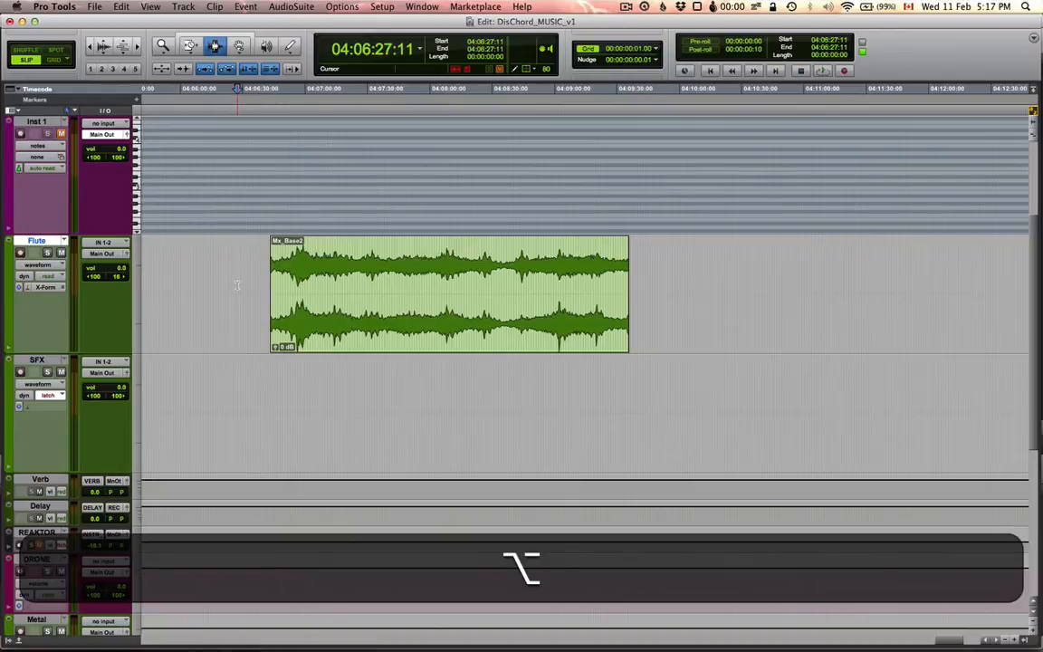
key(alt+Tab)
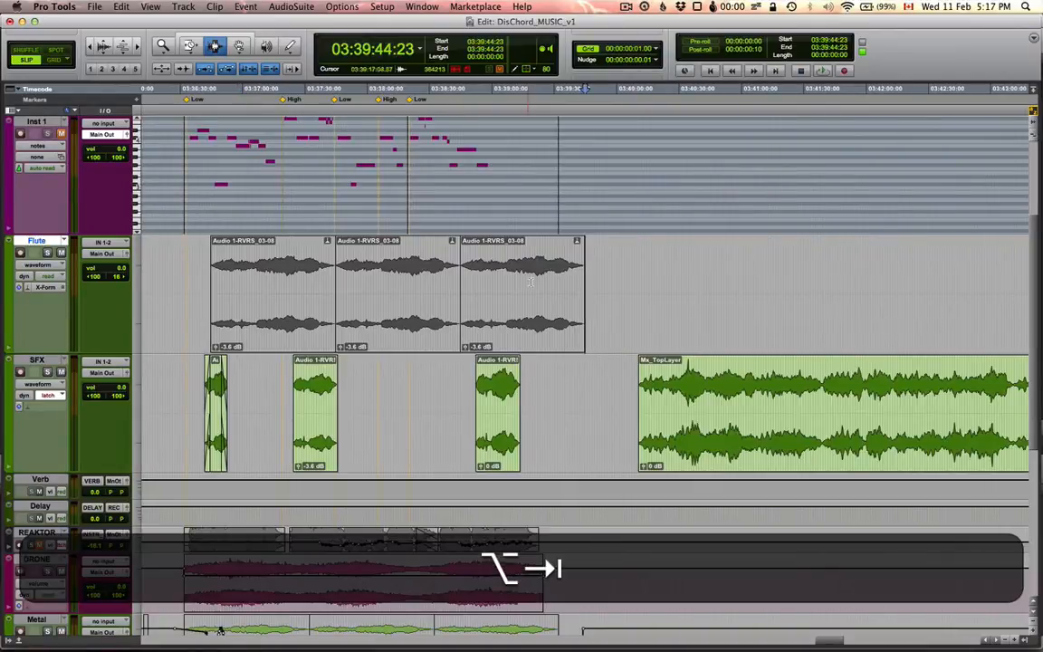
scroll(436, 186, down, 5)
scroll(436, 187, up, 5)
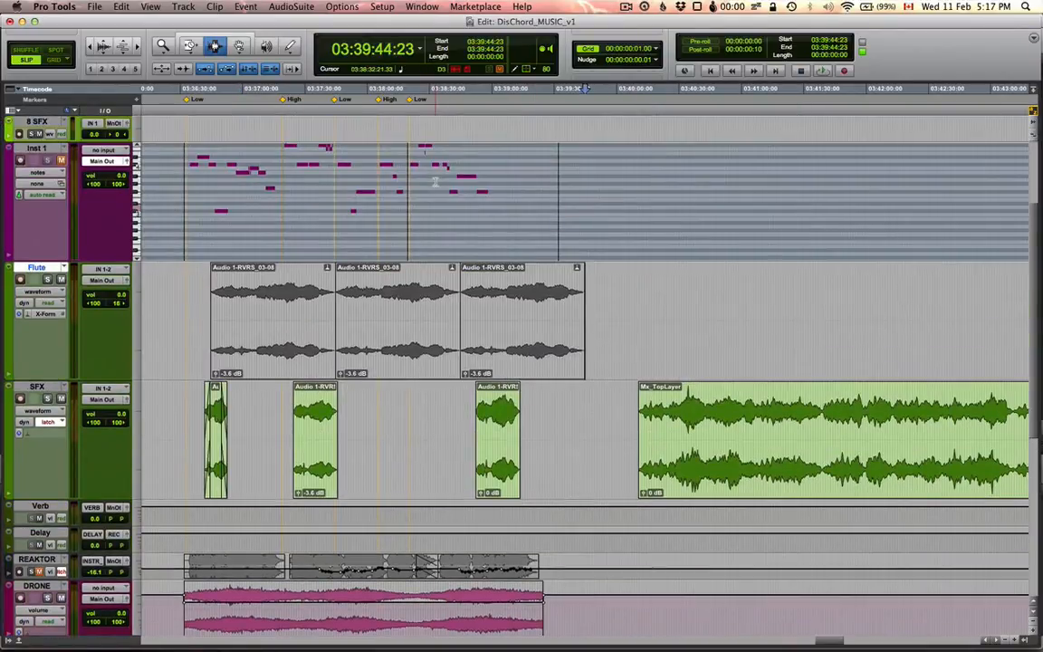
scroll(436, 187, down, 5)
scroll(435, 181, up, 5)
scroll(435, 181, down, 3)
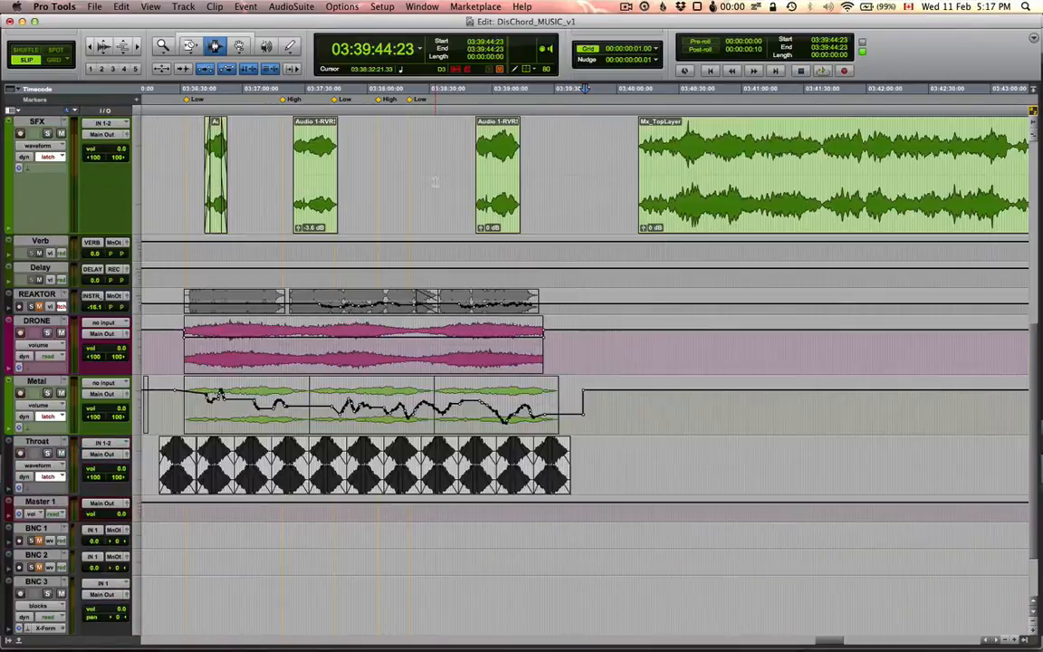
scroll(435, 182, up, 3)
scroll(435, 183, up, 1)
key(Tab)
key(Tab)
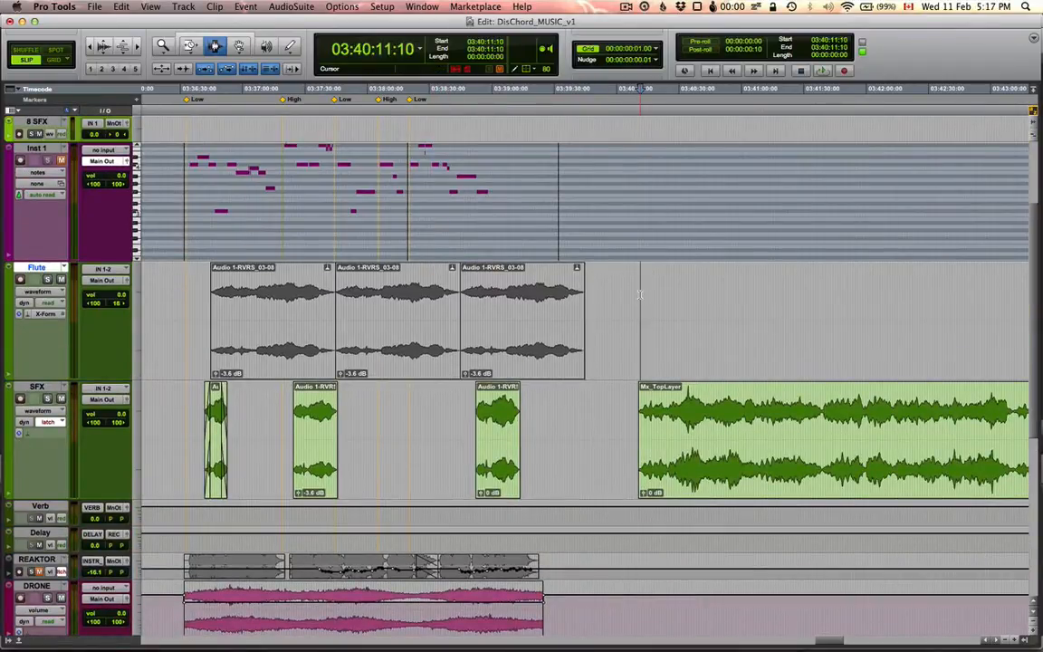
Return to the Mx_Base2 clip on the Flute track and select the whole clip
key(r)
click(623, 306)
key(t)
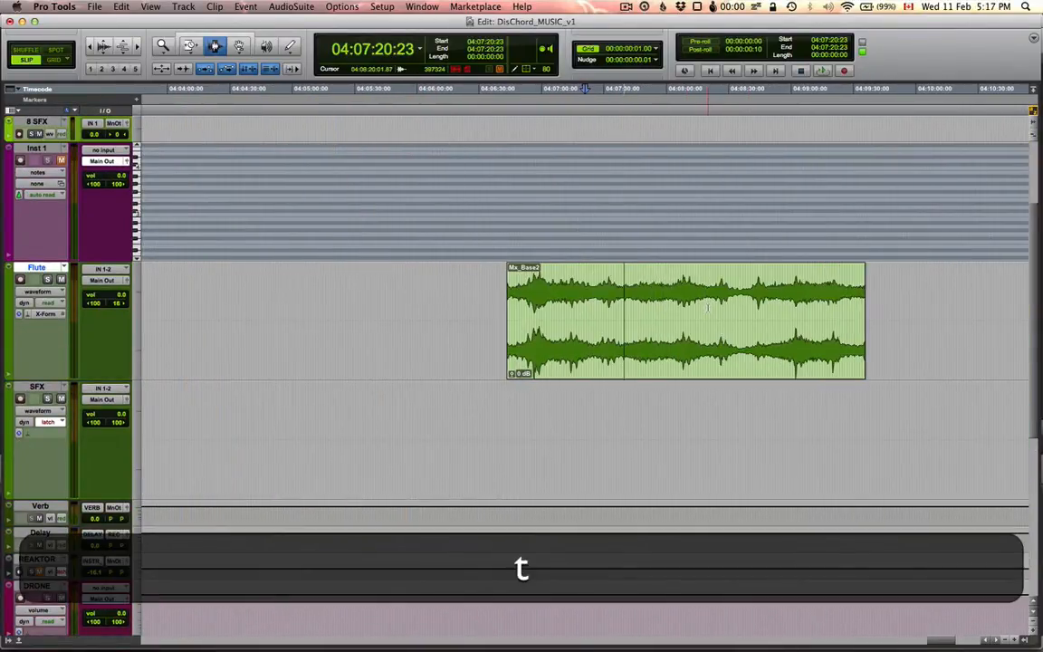
click(702, 309)
double_click(702, 309)
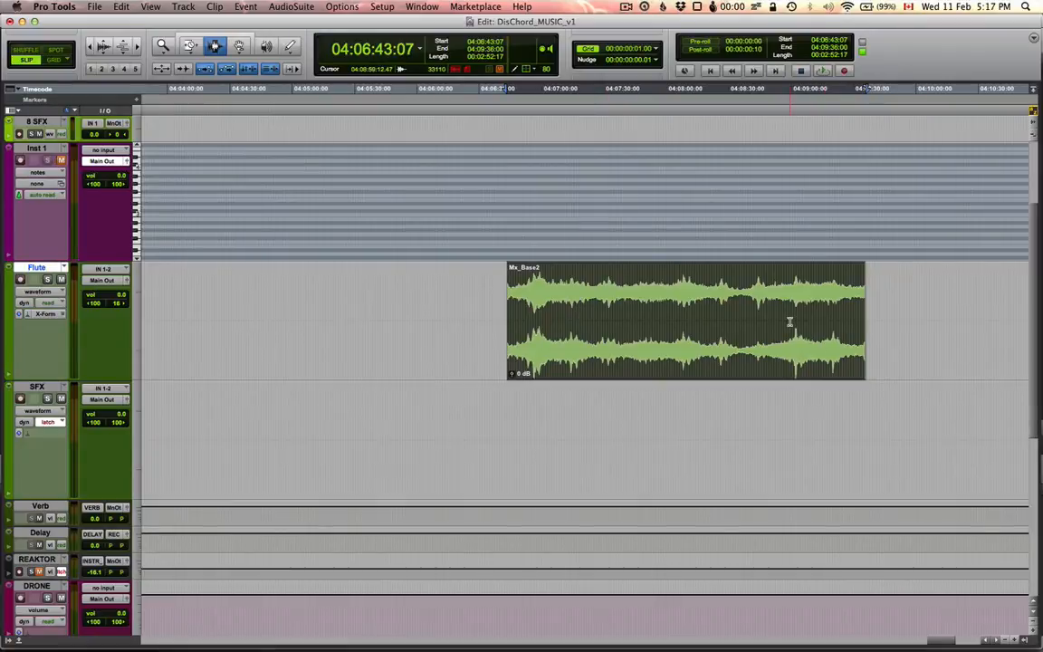
Look over the earlier arrangement around 03:38:00:00 again and come back to the Mx_Base2 clip
key(alt+Tab)
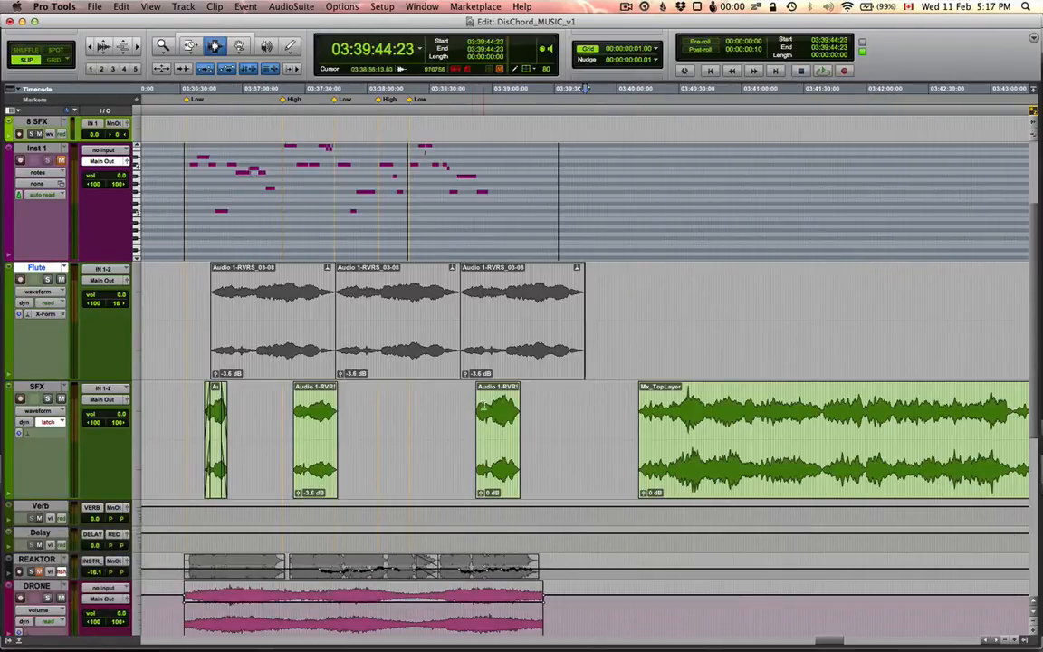
scroll(482, 406, down, 5)
scroll(482, 406, up, 5)
key(Tab)
key(r)
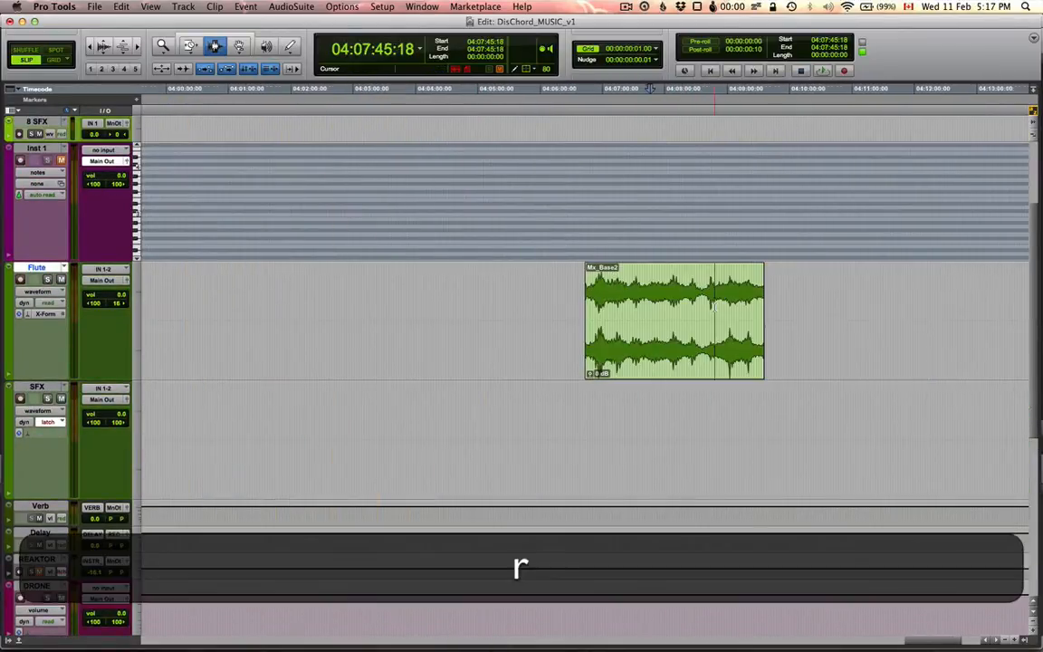
Copy the 04:07:24:20 to 04:08:31:03 section of Mx_Base2 and paste it on the Flute track at 04:10:32:24
key(t)
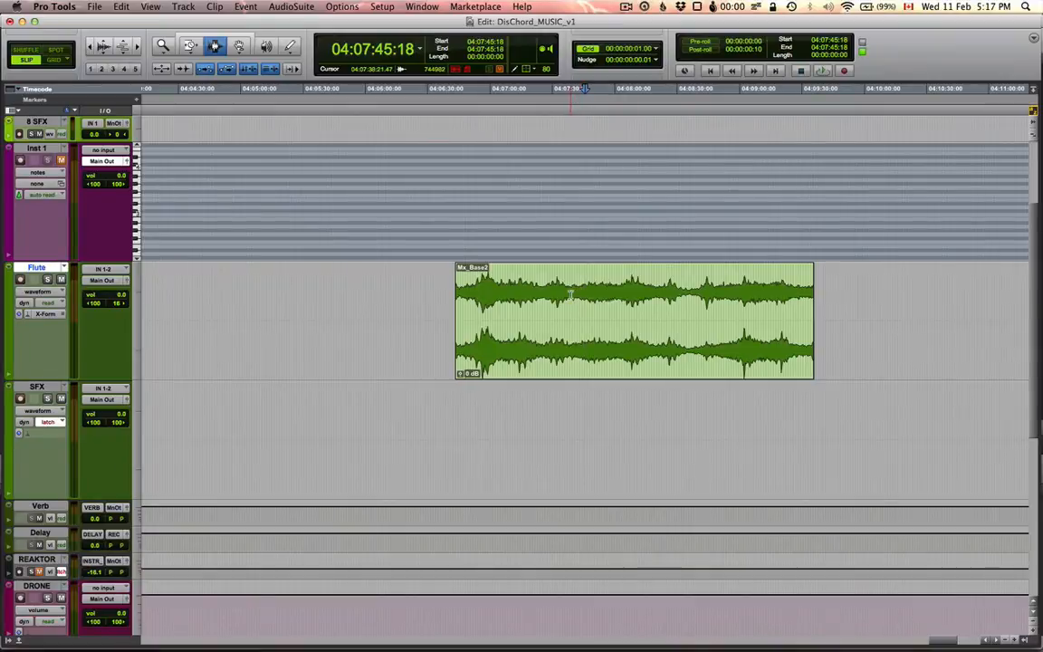
key(t)
key(r)
click(776, 309)
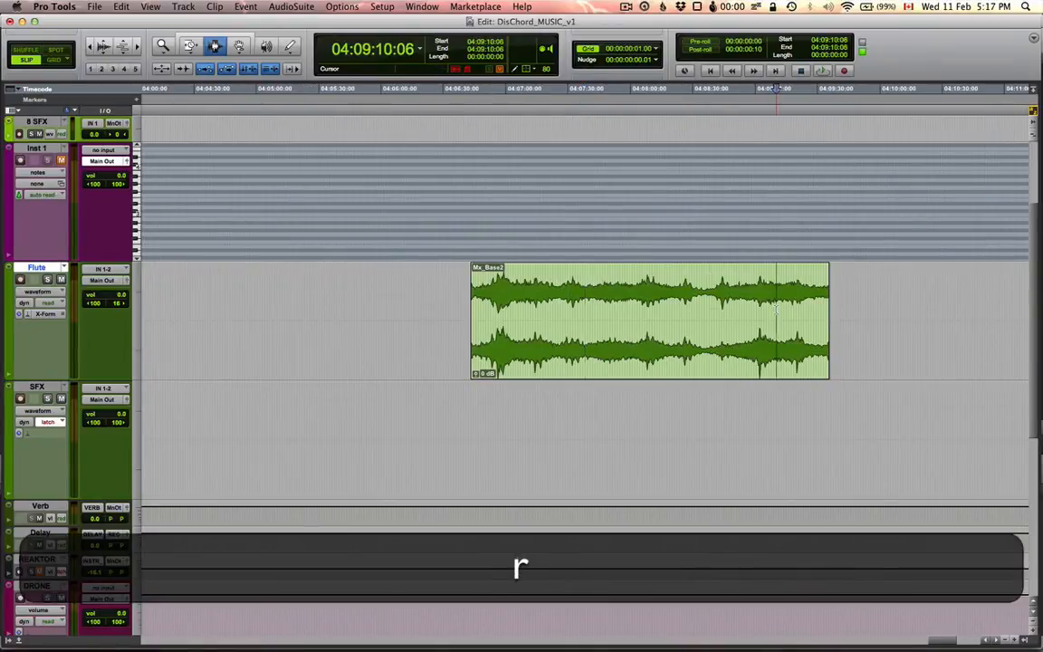
key(t)
key(r)
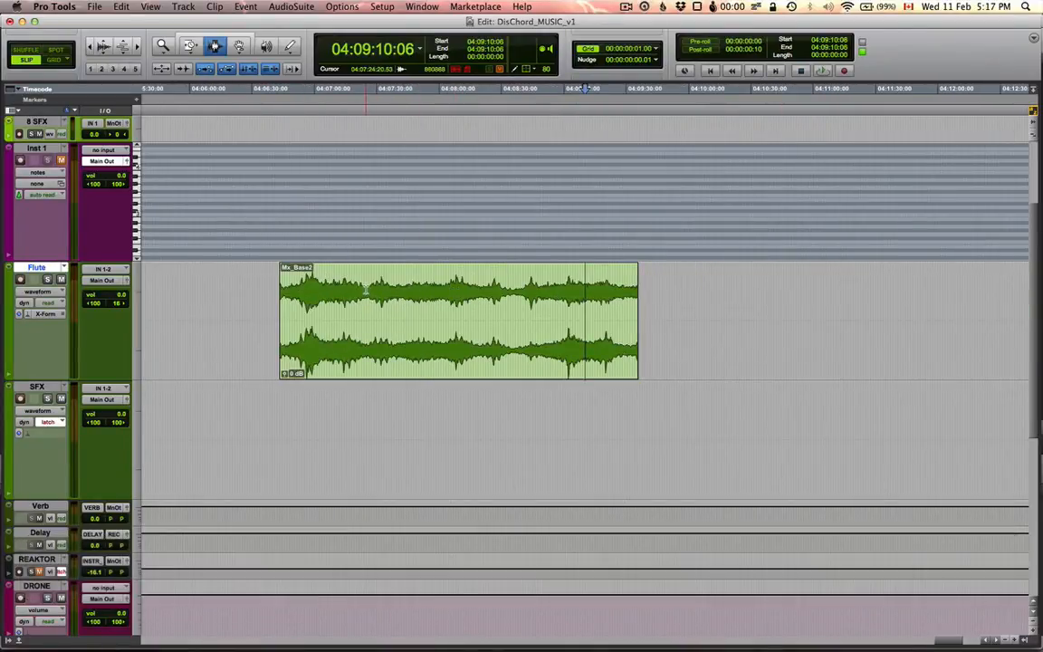
drag(366, 290, 513, 308)
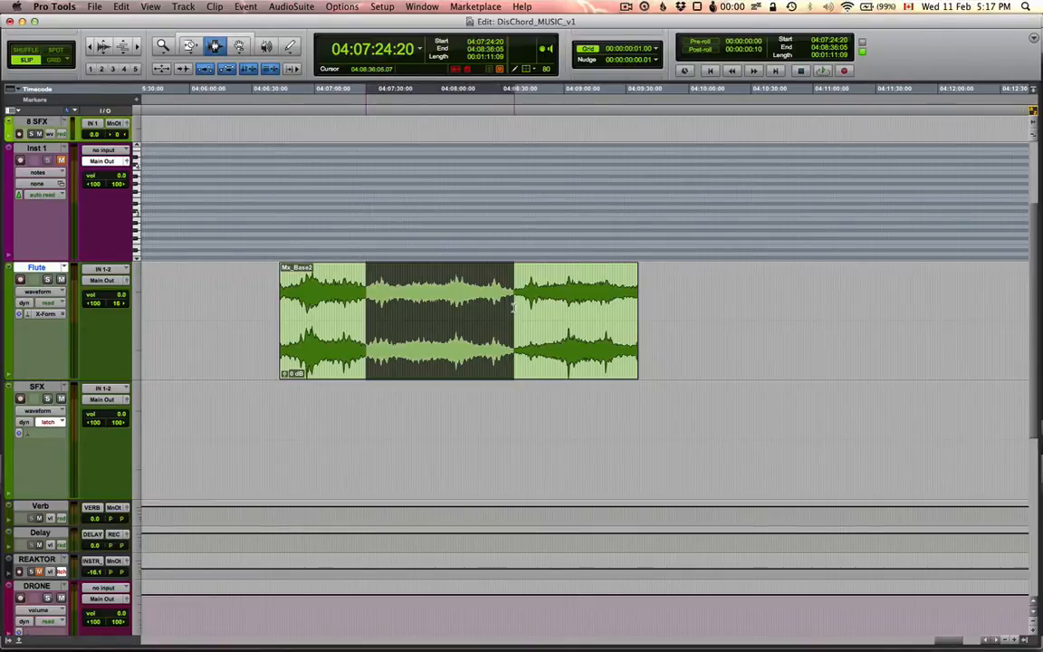
drag(513, 308, 502, 308)
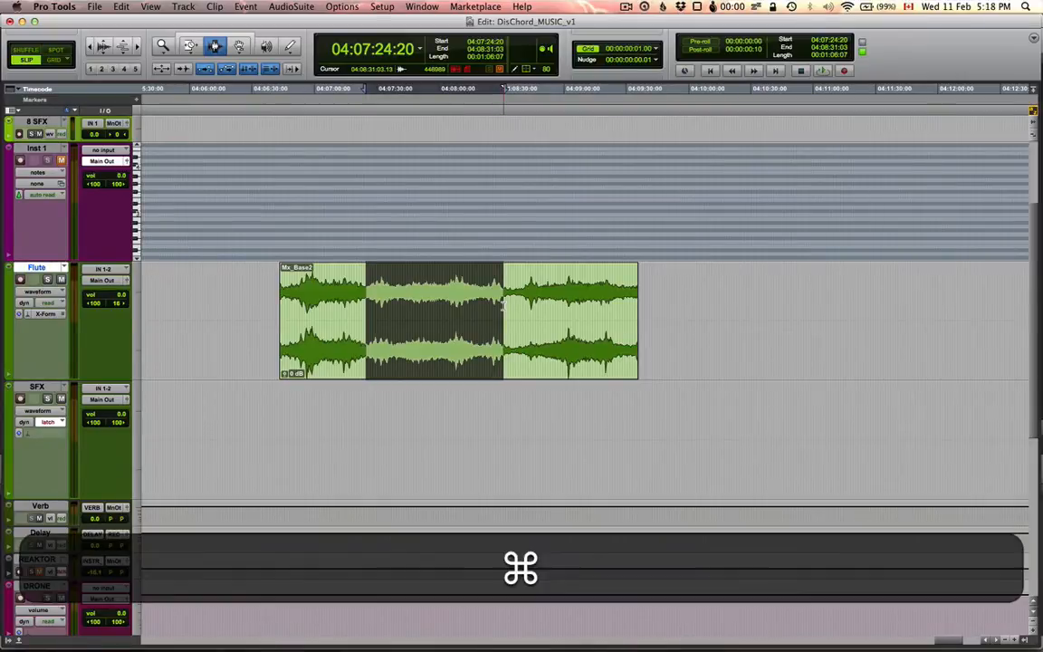
key(super+c)
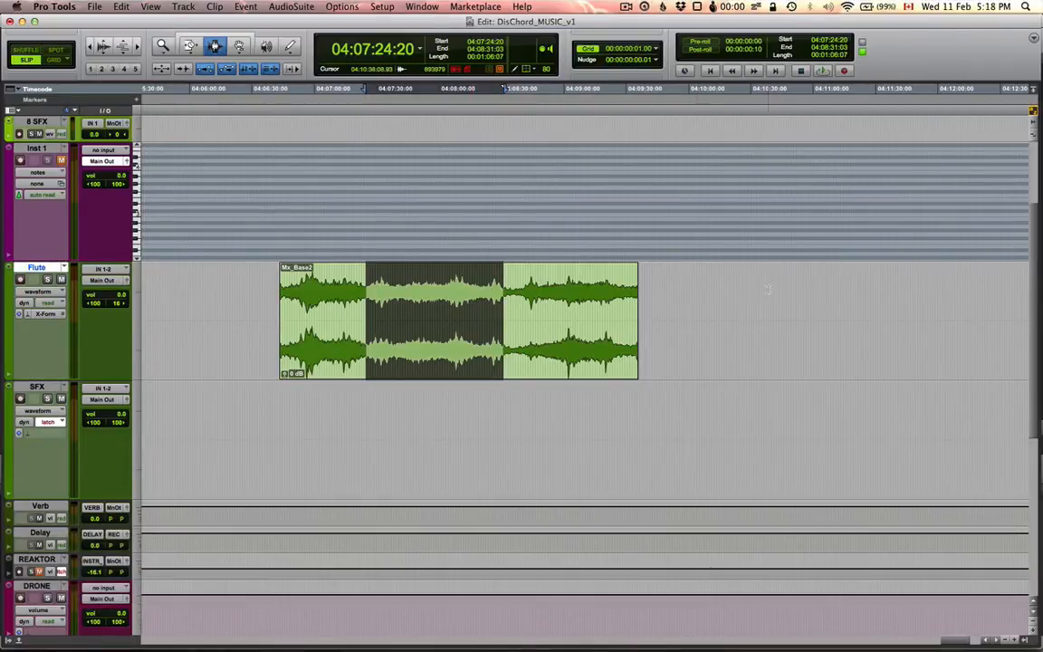
click(757, 309)
key(super+v)
Duplicate the pasted Mx_Base2-02 clip directly after itself on the Flute track
click(825, 313)
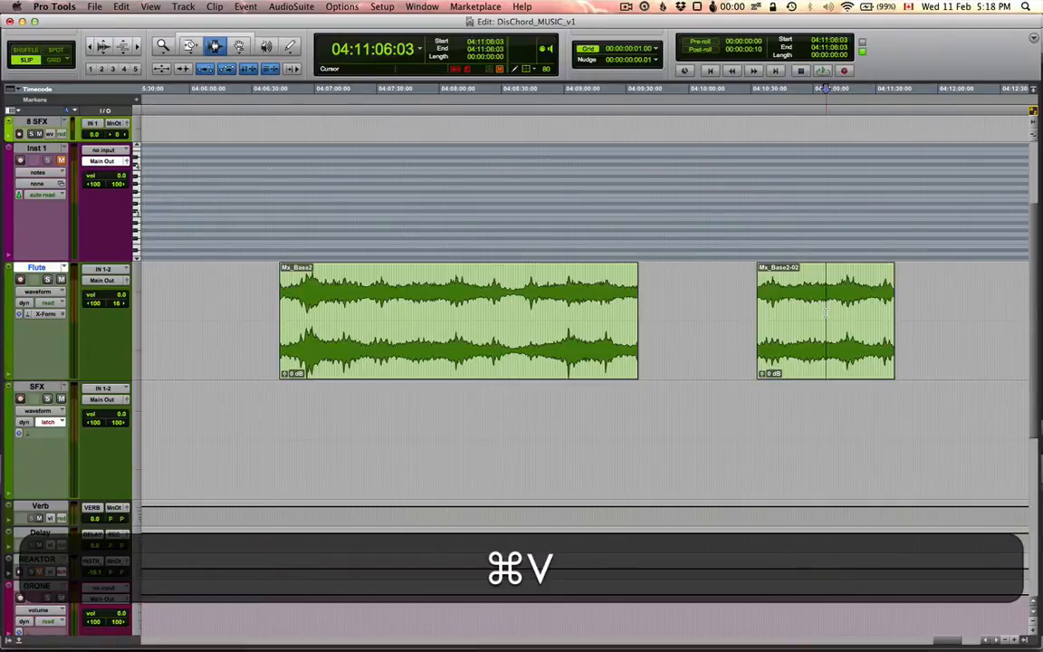
key(r)
key(t)
double_click(579, 315)
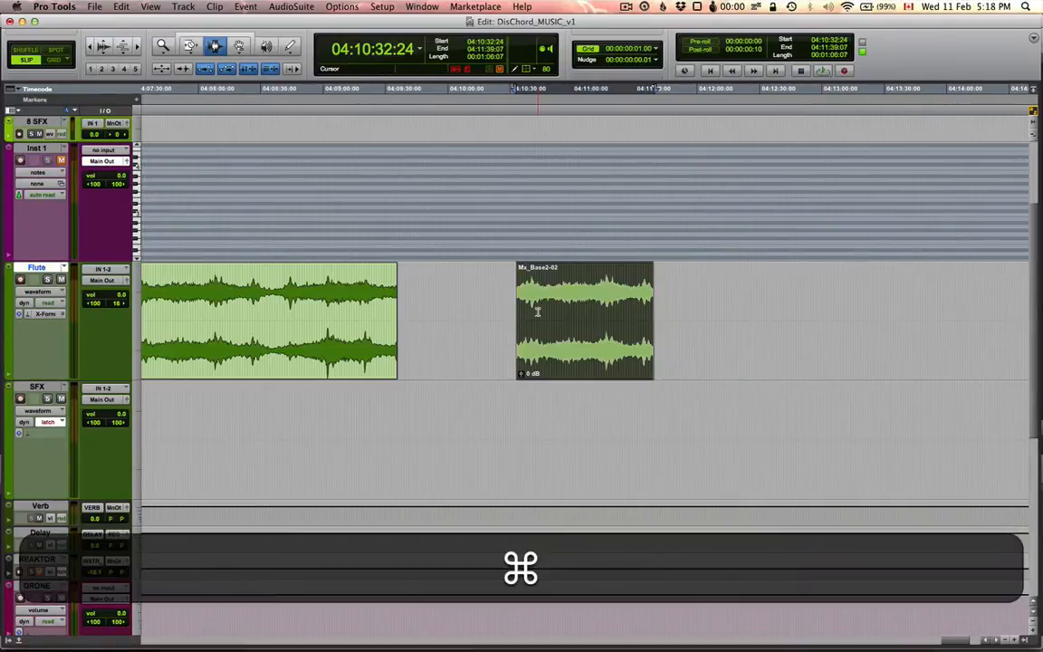
key(super+d)
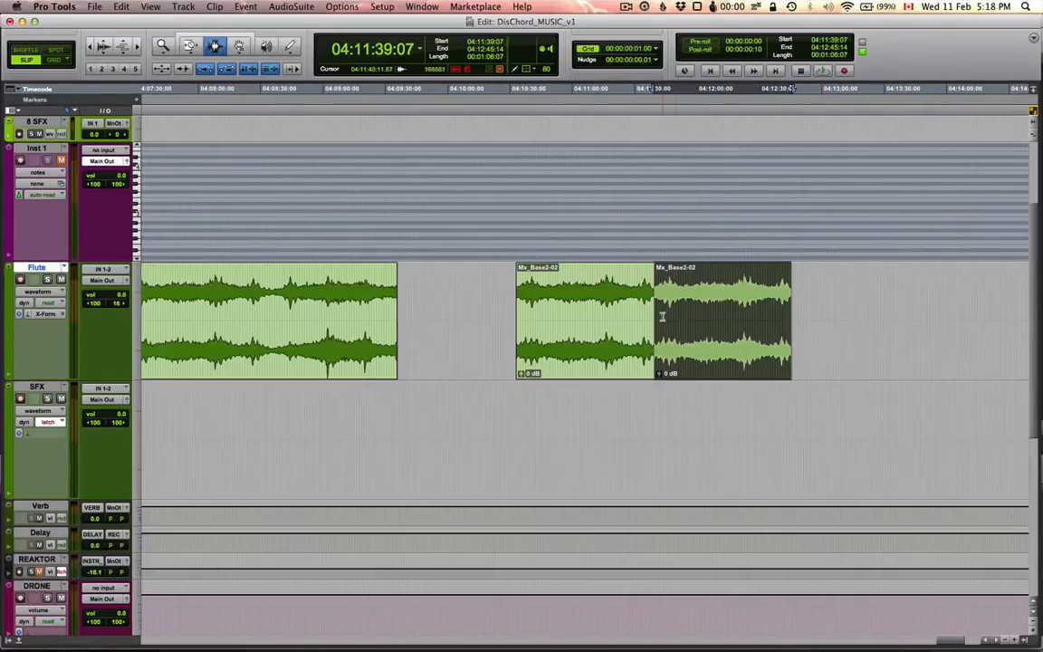
Add an Equal Power crossfade over the join of the two Mx_Base2-02 clips, from 04:11:37:14 to 04:11:41:20
key(t)
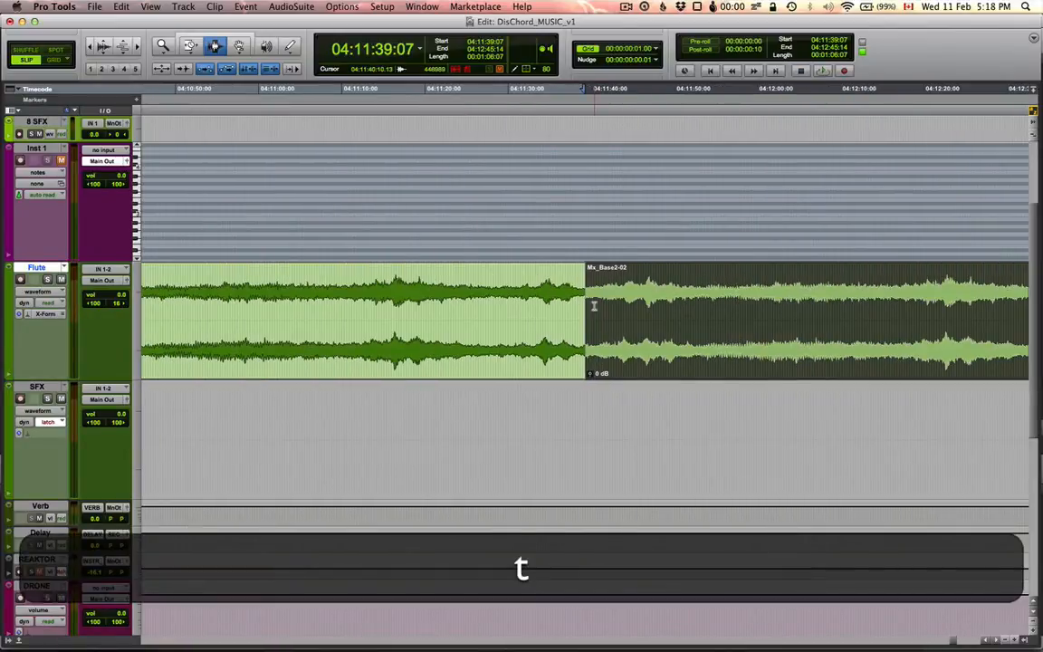
drag(570, 305, 604, 305)
key(super+f)
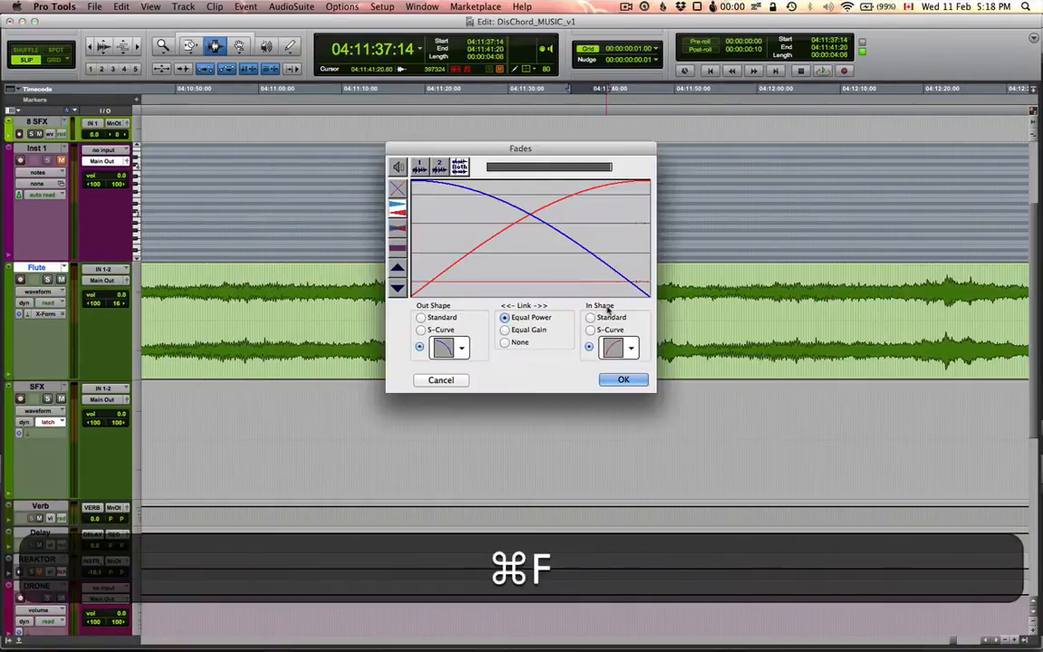
key(super+Return)
Play across the crossfade between the two clips, starting from 04:11:36:11
click(561, 305)
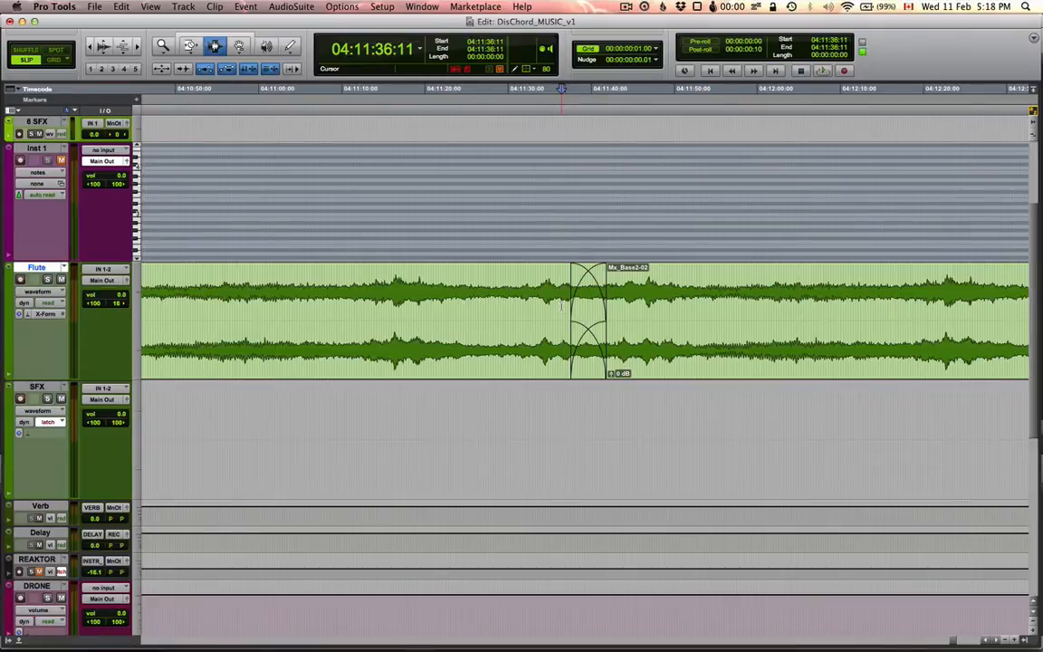
key(space)
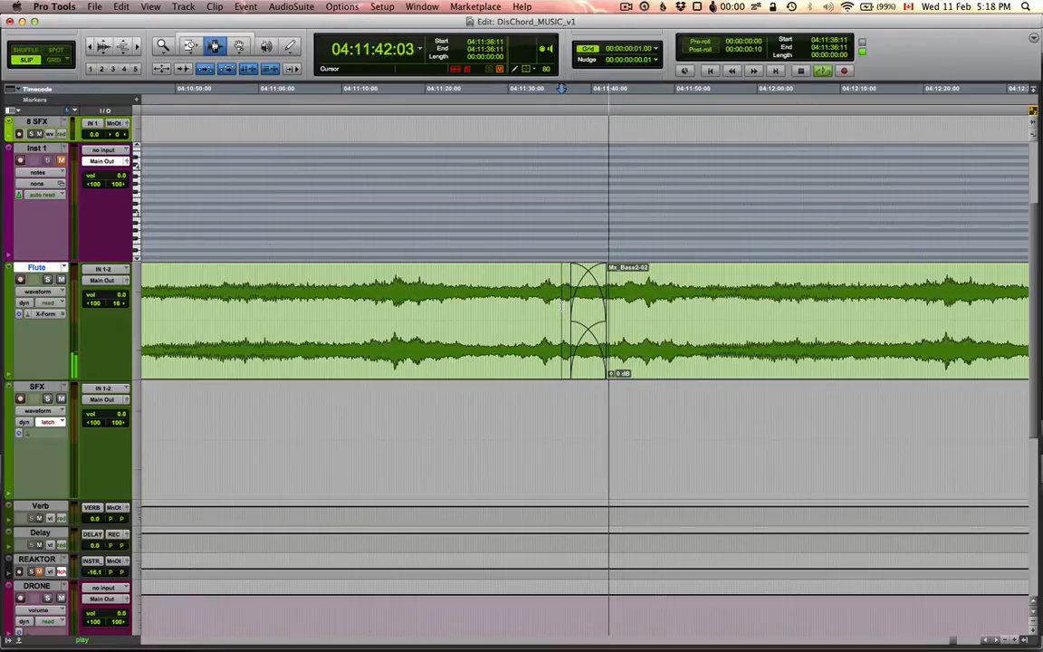
key(space)
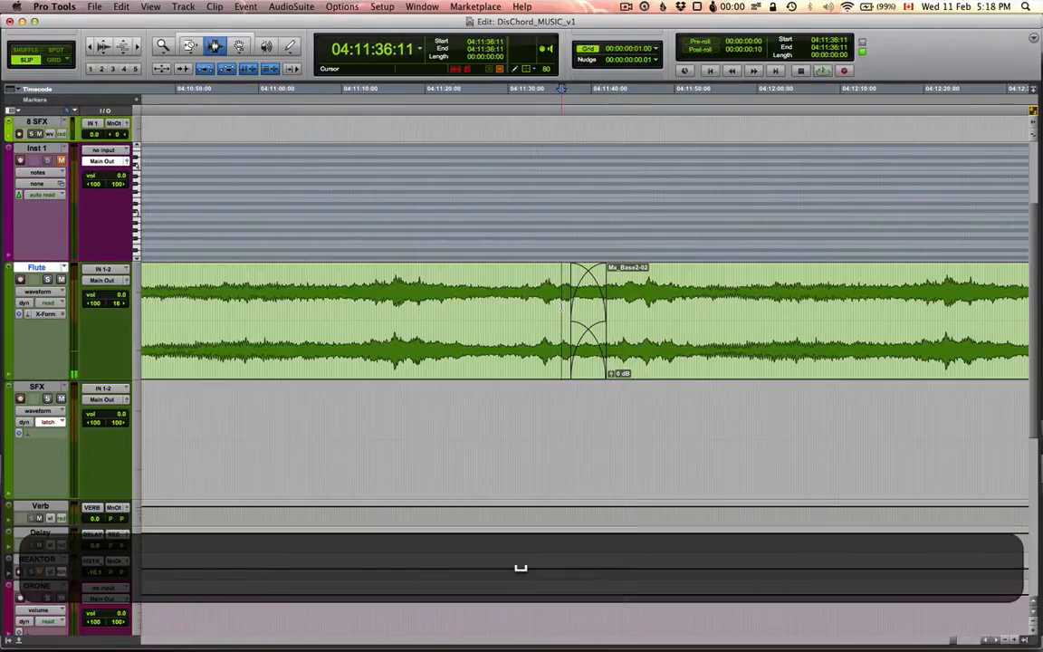
Duplicate the second Mx_Base2-02 clip to make a third copy directly after it
key(r)
key(r)
key(t)
key(r)
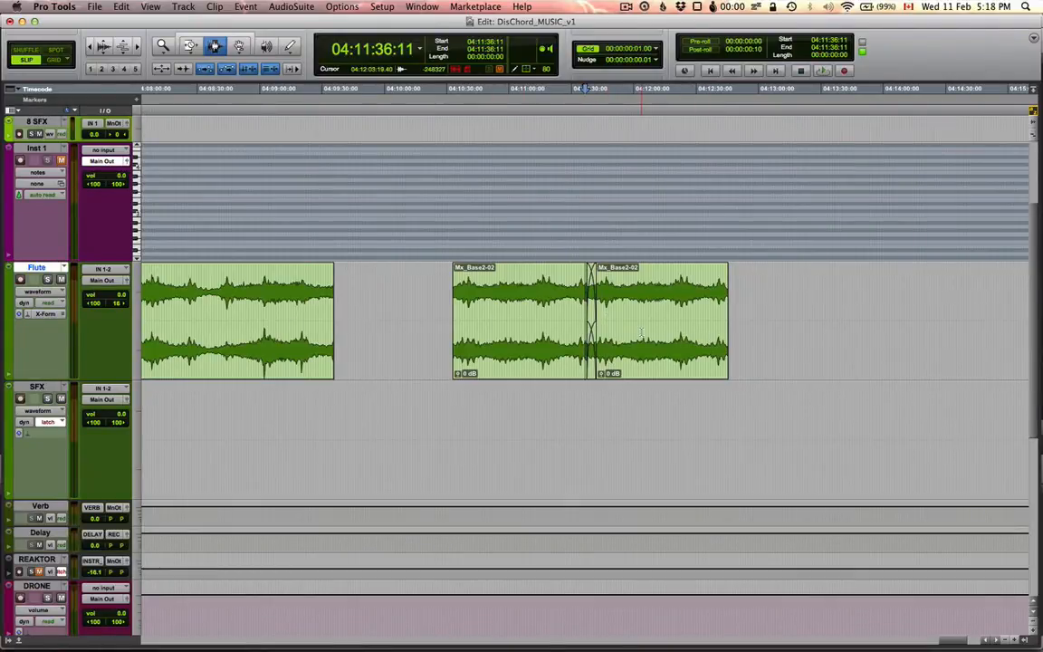
double_click(662, 317)
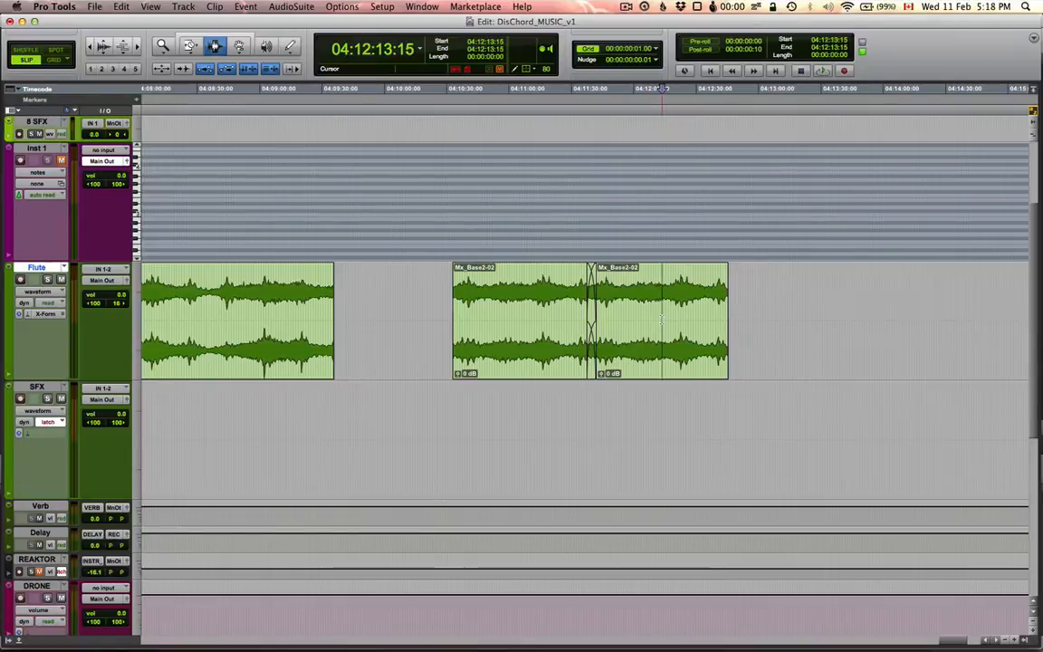
key(super+d)
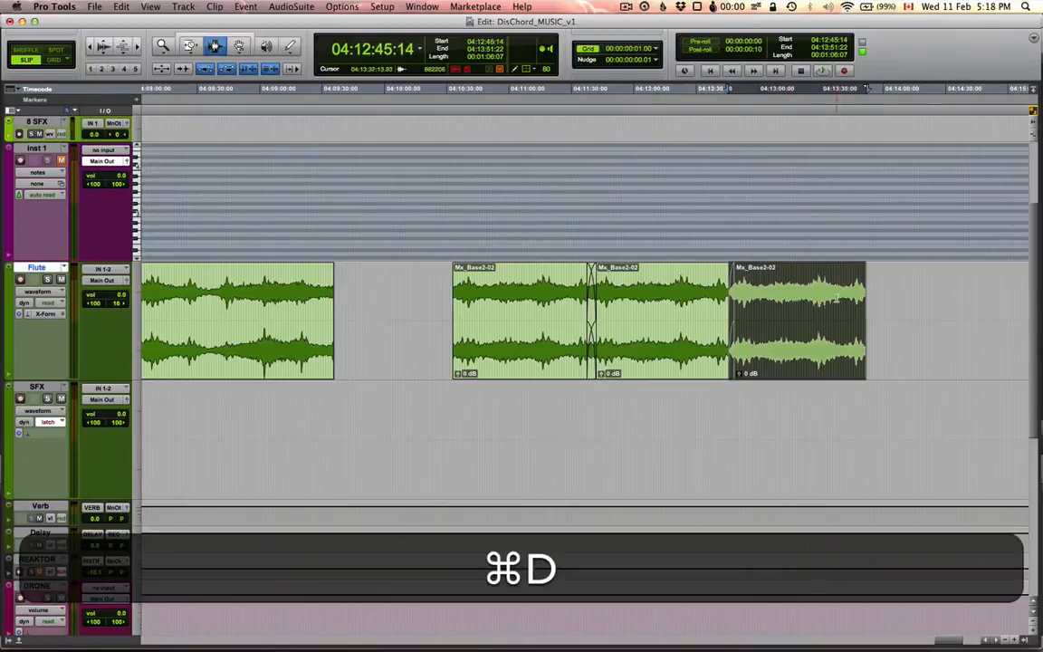
Delete the third Mx_Base2-02 clip with its opening fade, and remove the crossfade between the first two clips
double_click(732, 305)
key(BackSpace)
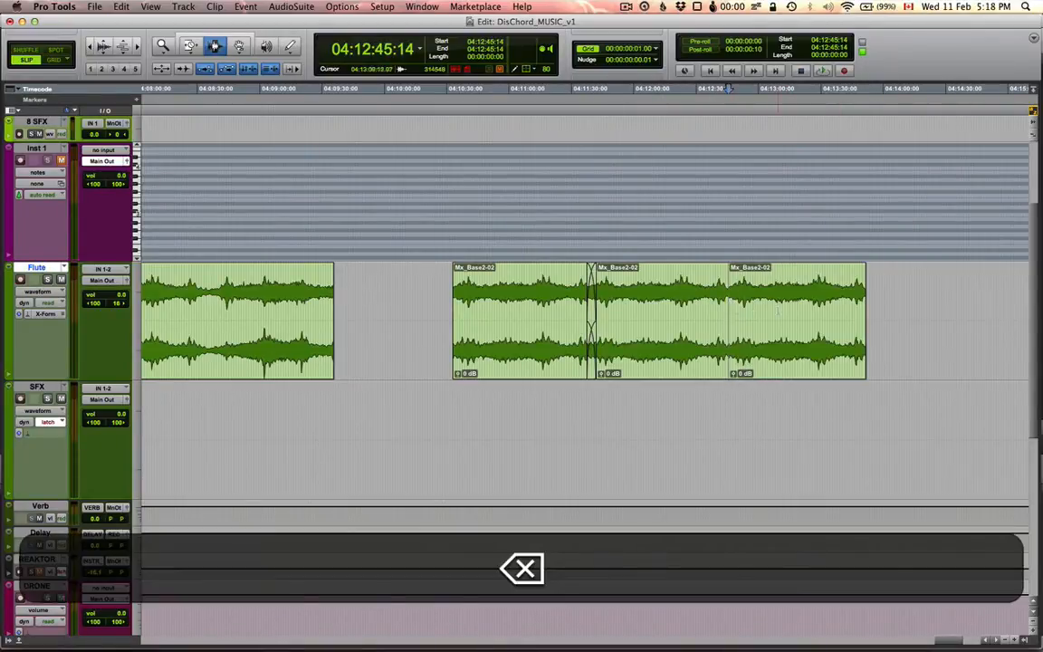
click(777, 311)
key(BackSpace)
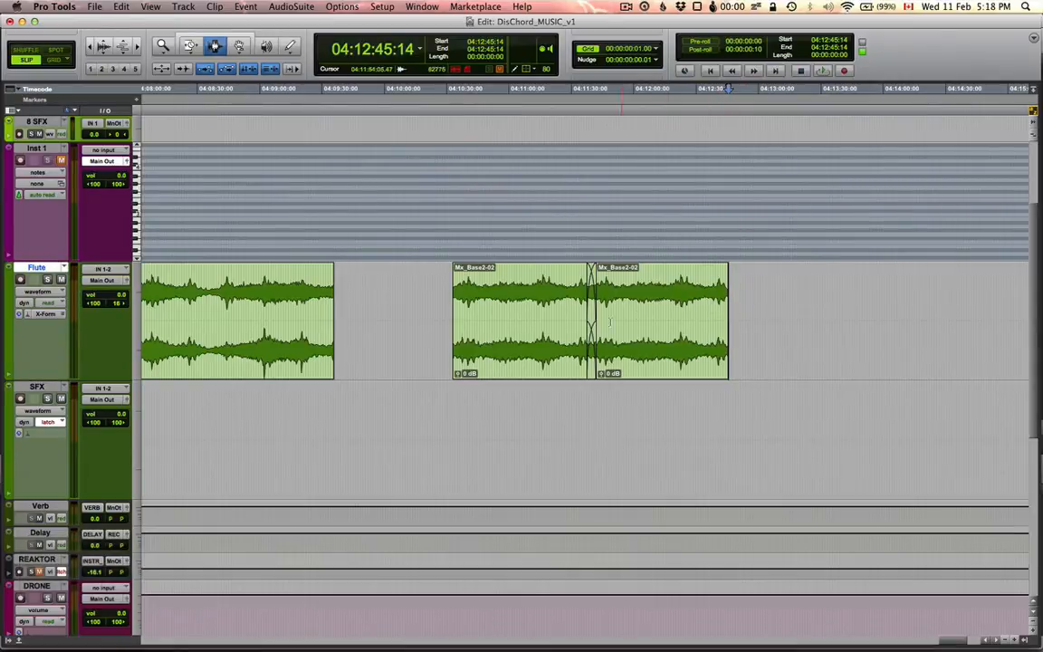
double_click(595, 312)
key(BackSpace)
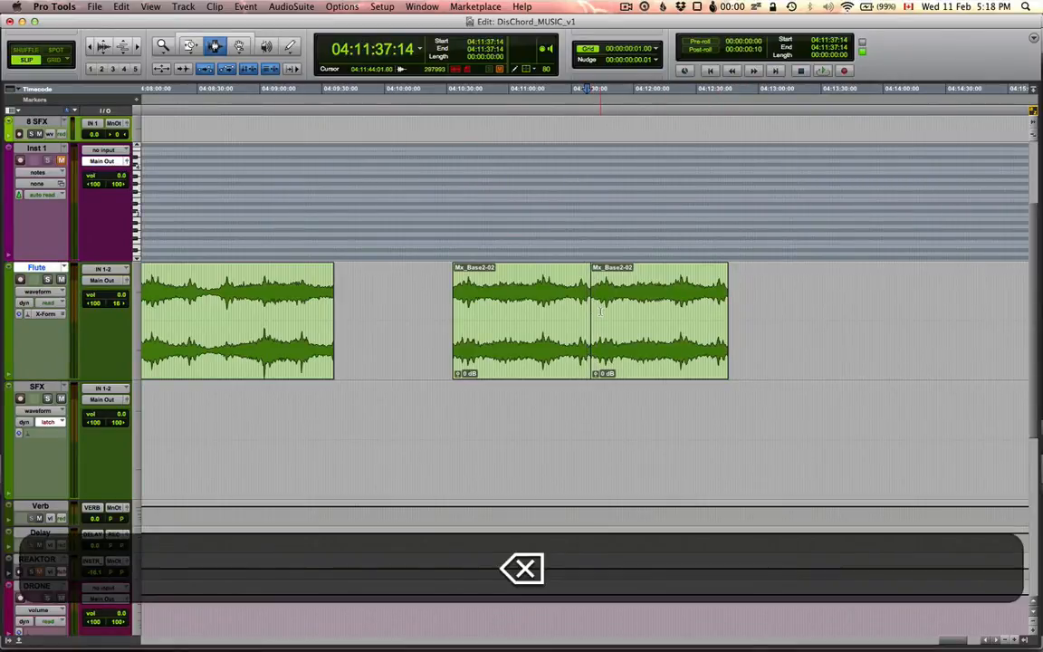
Examine the waveform at sample level where the two Mx_Base2-02 clips meet, at 04:11:39:07
key(t)
key(t)
key(t)
key(t)
key(t)
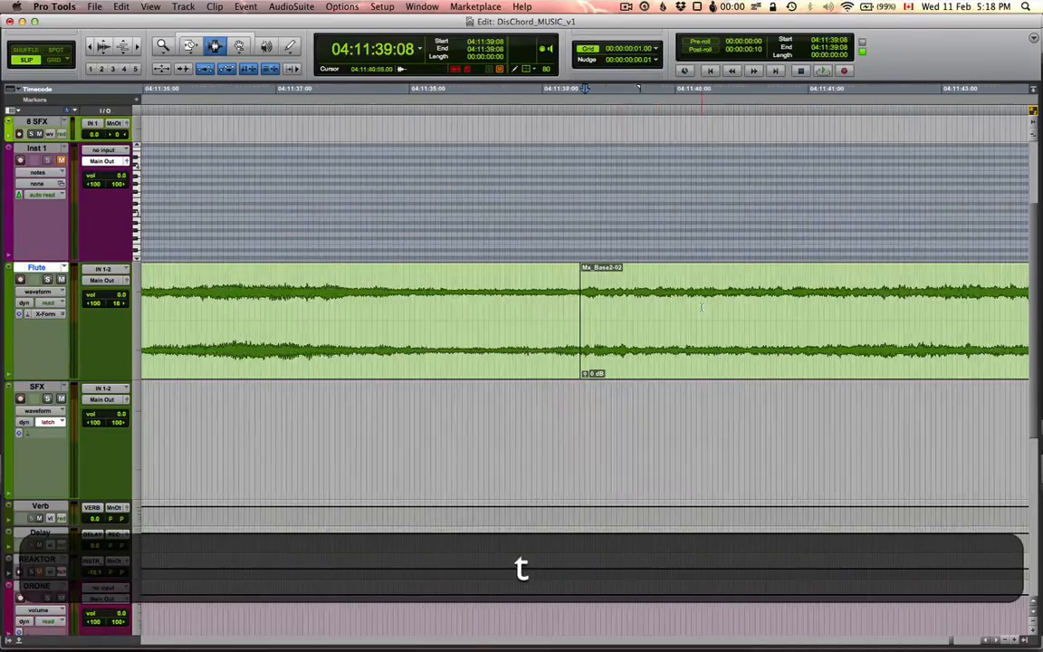
key(t)
key(t)
key(t)
key(t)
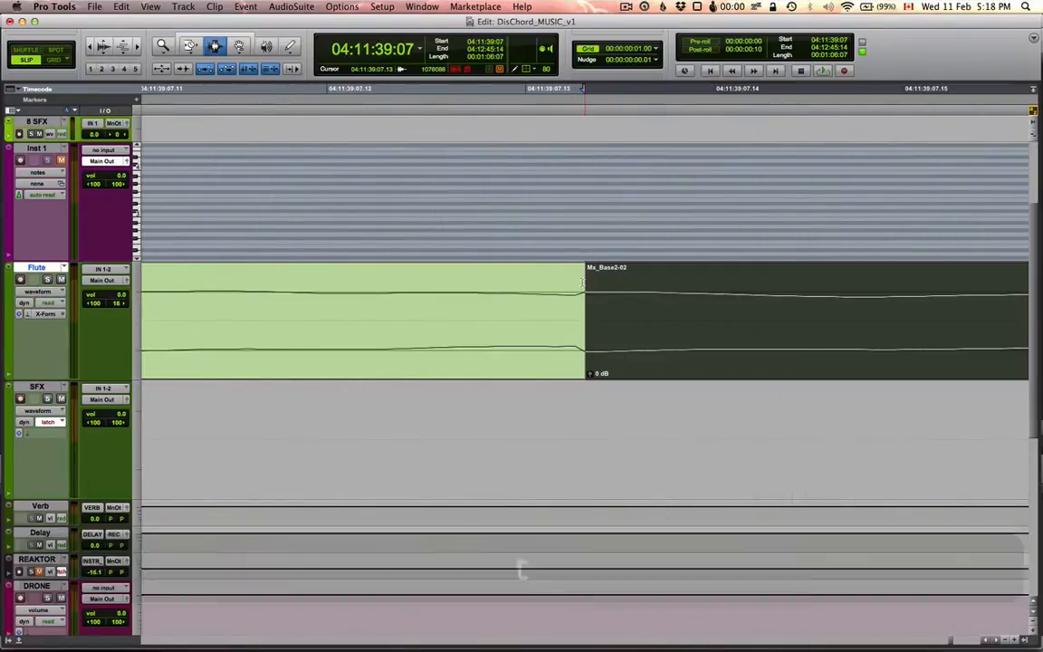
Crossfade the two Mx_Base2-02 clips across their meeting point, from 04:11:36:21 to 04:11:44:17
key(r)
key(r)
key(r)
key(r)
key(r)
key(r)
key(r)
key(r)
key(r)
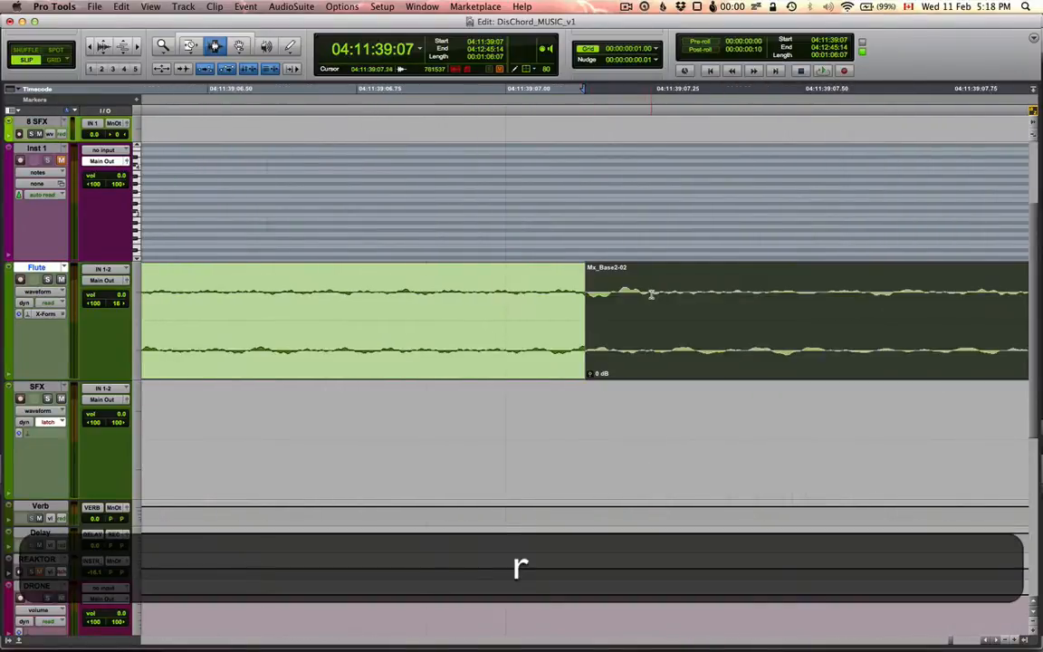
key(r)
key(r)
key(r)
key(r)
key(r)
key(r)
key(r)
key(r)
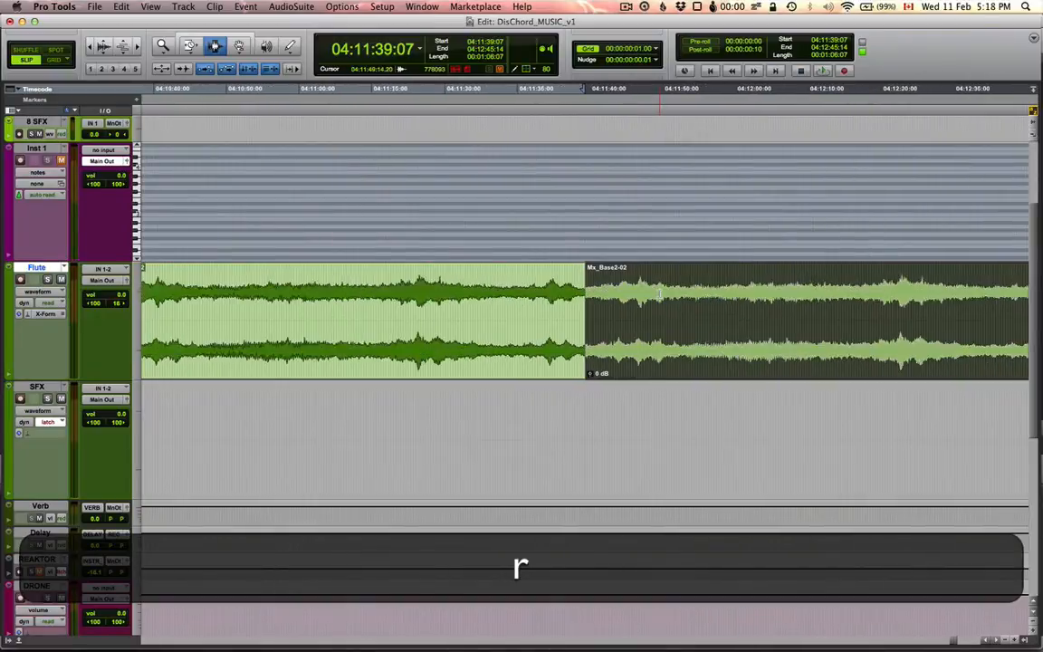
key(t)
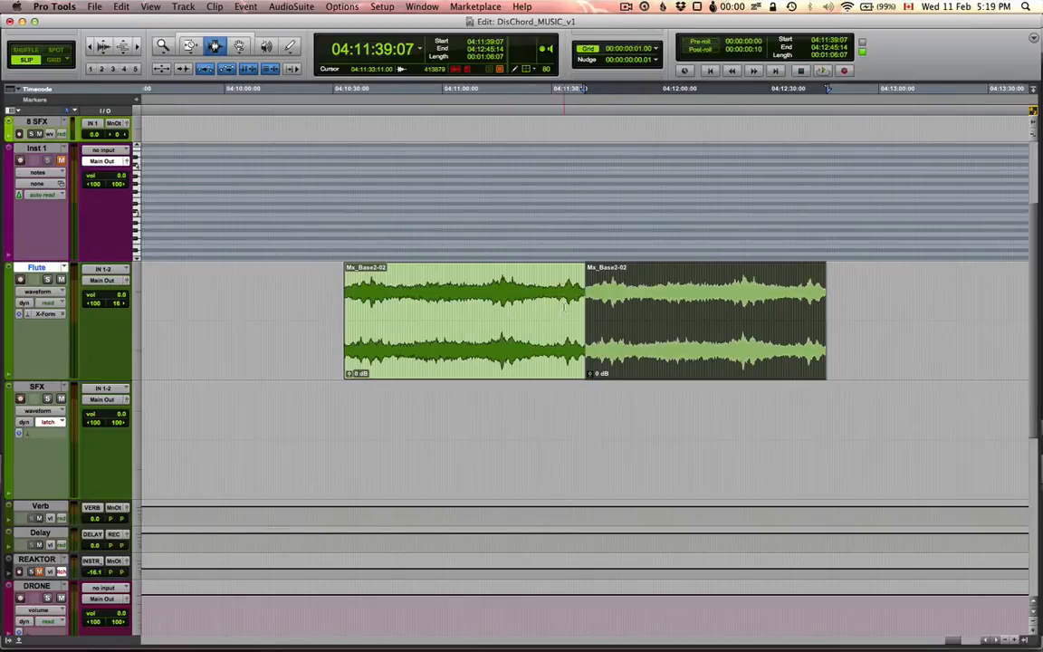
key(shift+super+z)
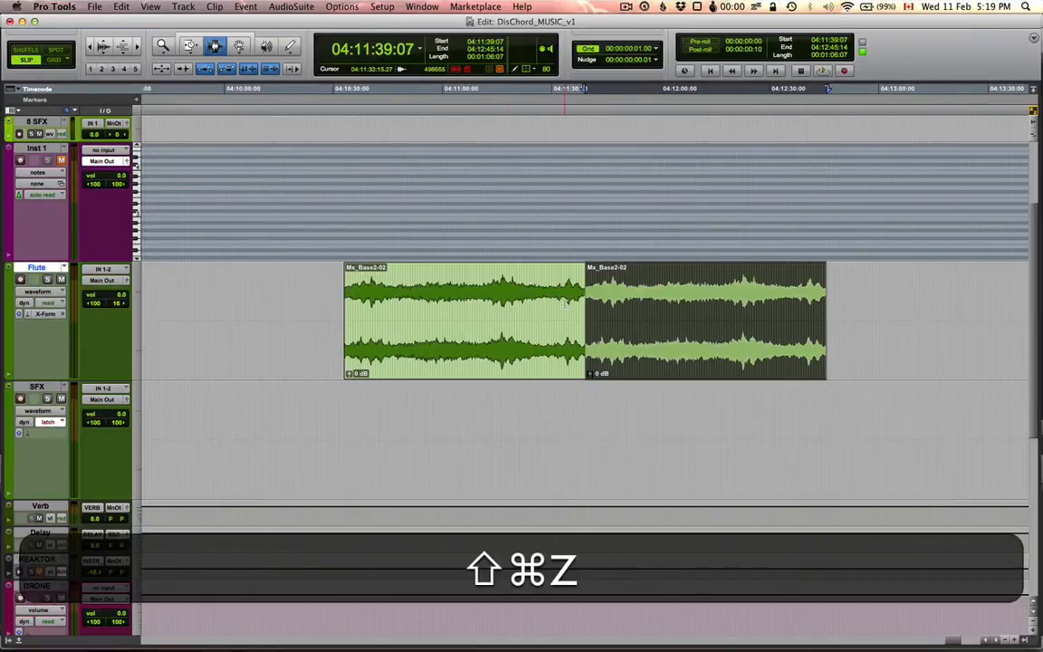
drag(577, 308, 605, 309)
key(super+f)
key(super+Return)
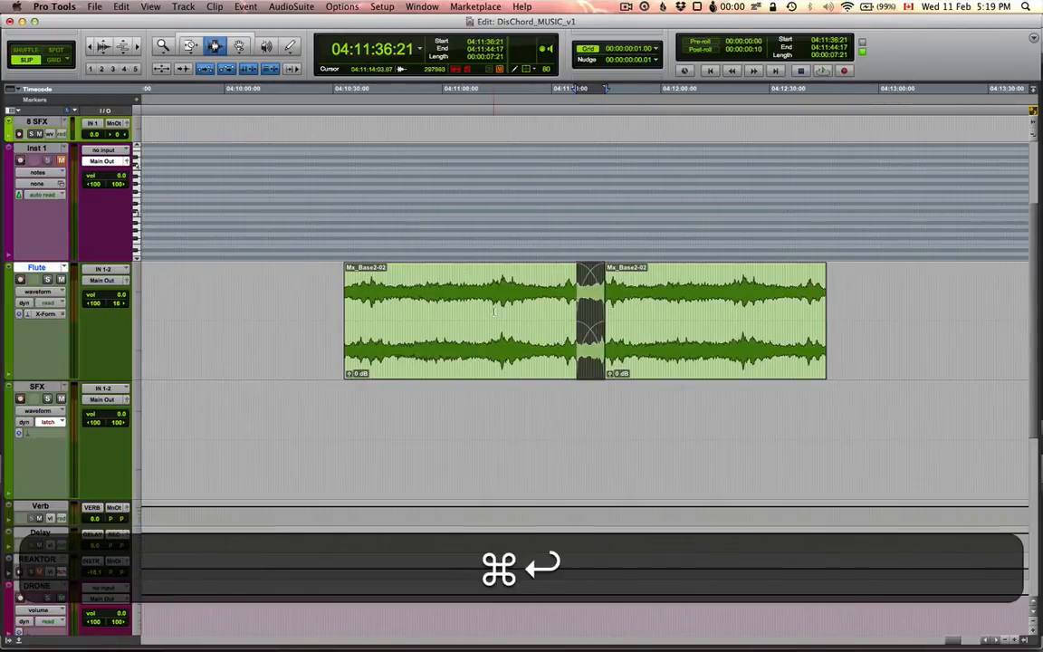
Create an empty clip group on the SFX track matching the first Mx_Base2-02 clip's full length, 04:10:32:24 to 04:11:39:07
click(489, 310)
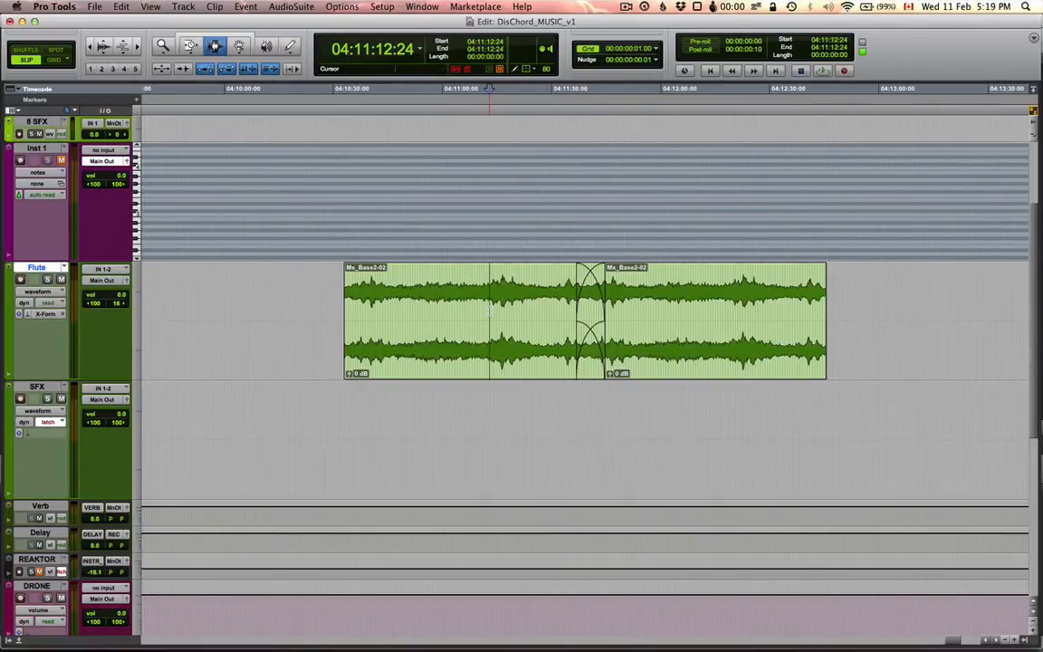
double_click(488, 310)
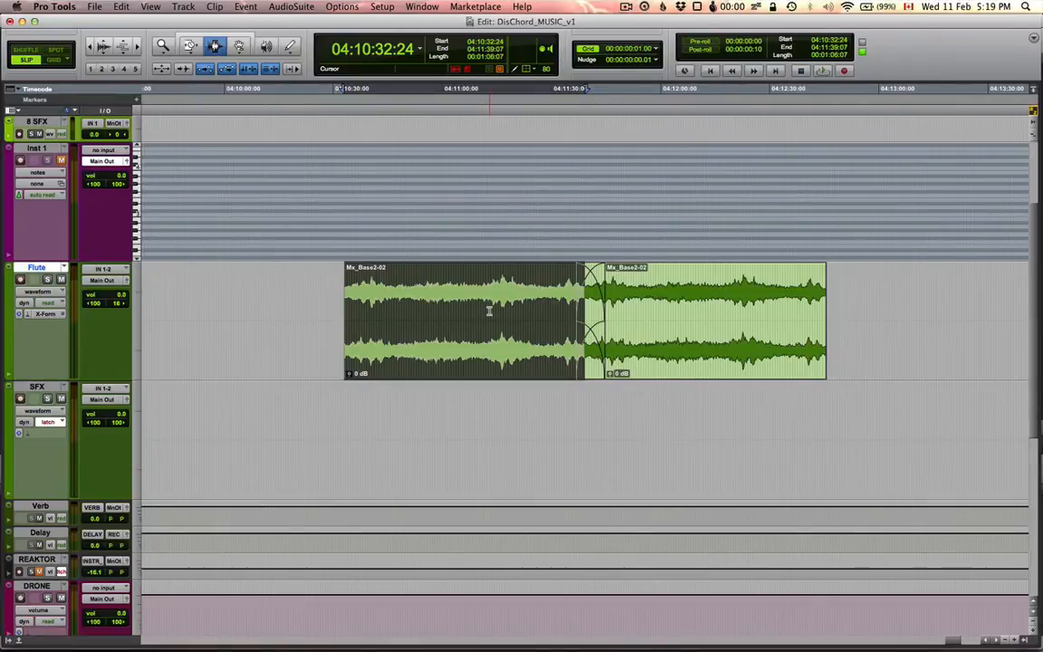
key(semicolon)
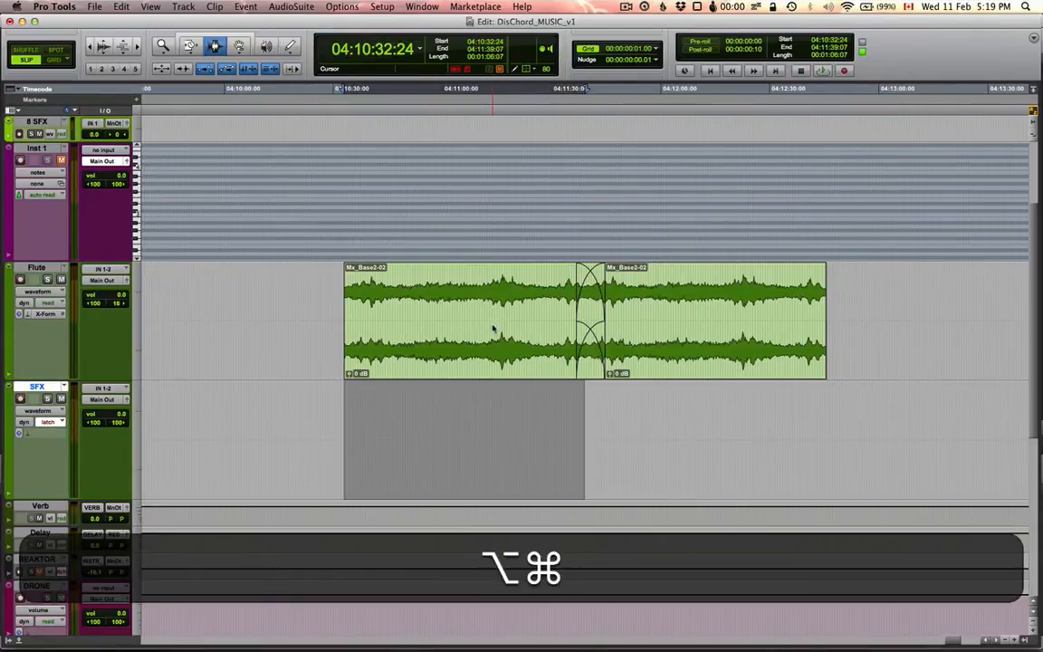
key(alt+super+g)
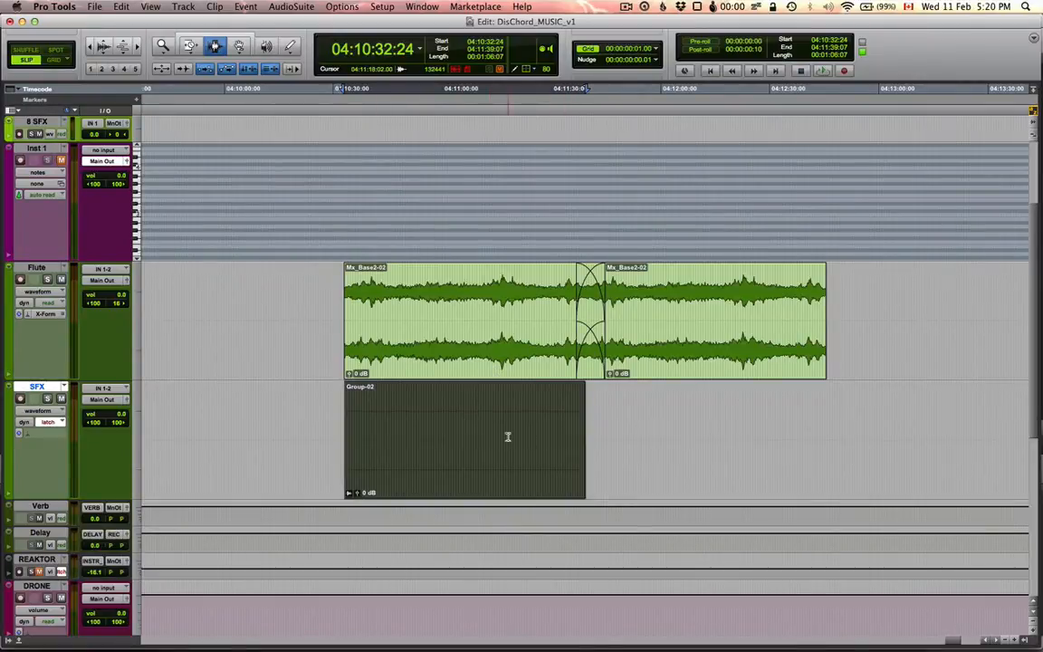
key(super+4)
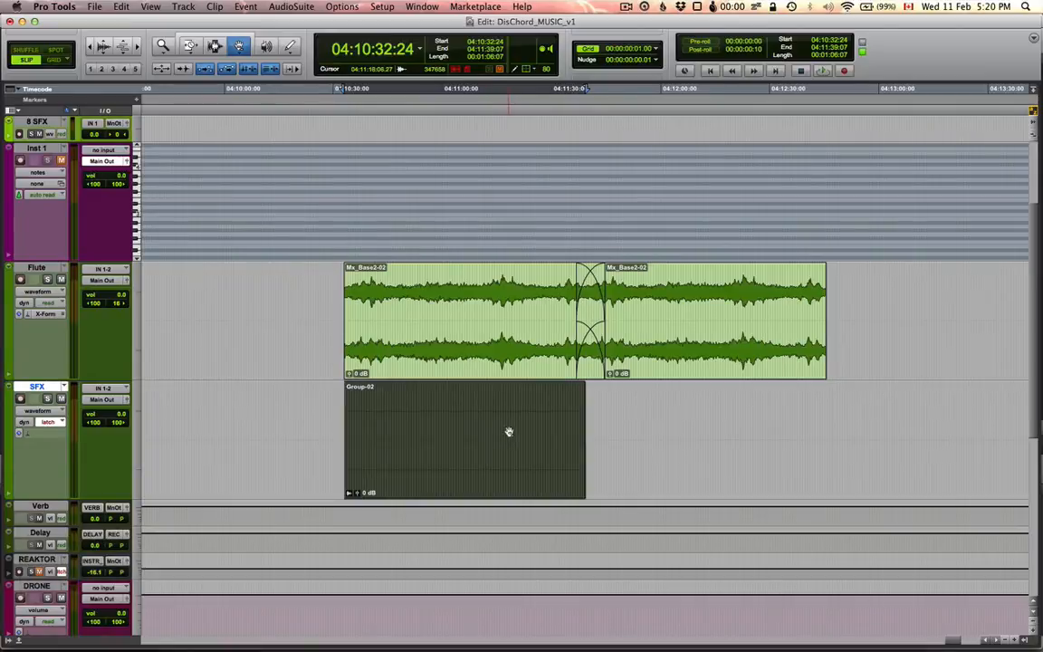
click(509, 431)
click(500, 310)
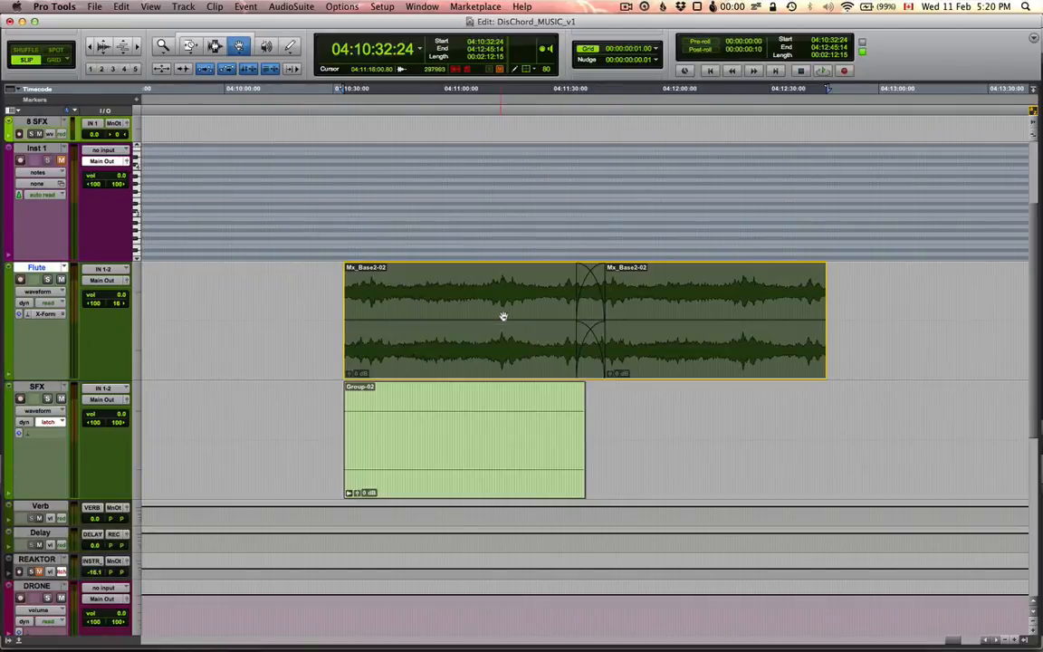
key(super+4)
double_click(508, 320)
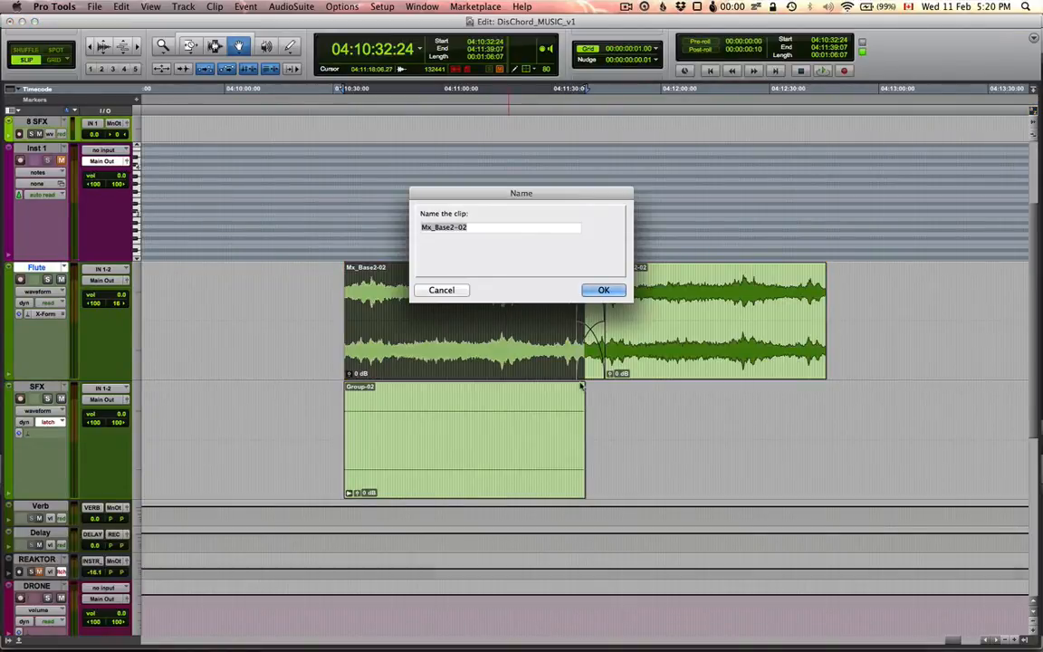
click(461, 290)
Move the empty group on the SFX track to start at 04:11:04:05, so it straddles the crossfade above
click(496, 426)
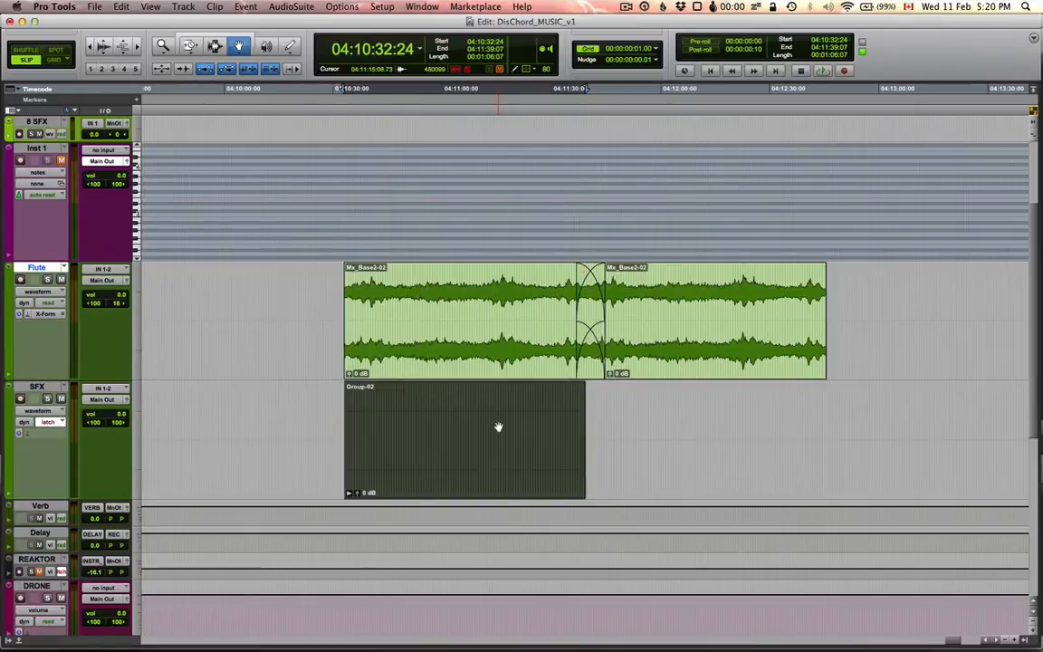
drag(468, 425, 581, 421)
key(super+3)
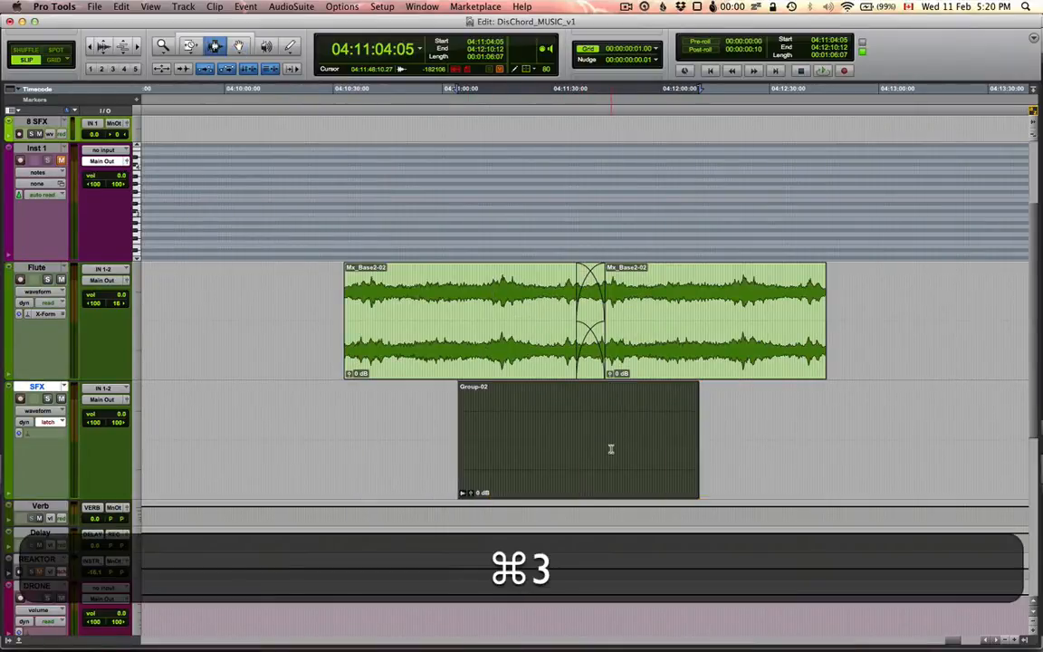
click(611, 450)
double_click(541, 419)
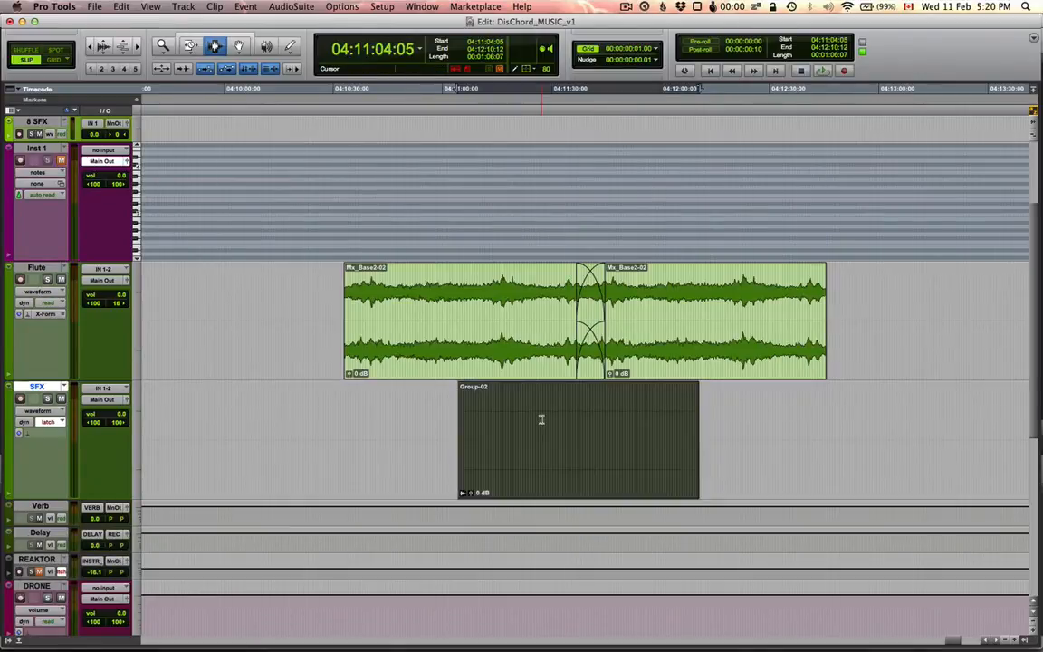
Nudge the empty group's start slightly earlier against the Flute waveform at 04:11:04:05
click(439, 418)
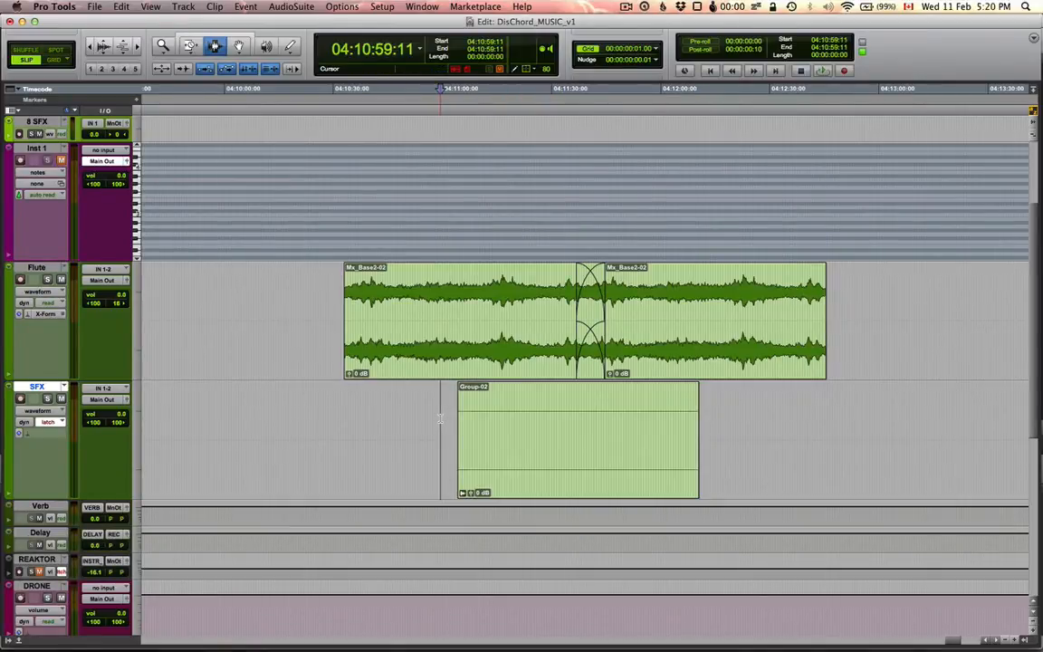
key(Tab)
key(t)
key(t)
key(t)
key(t)
key(t)
key(t)
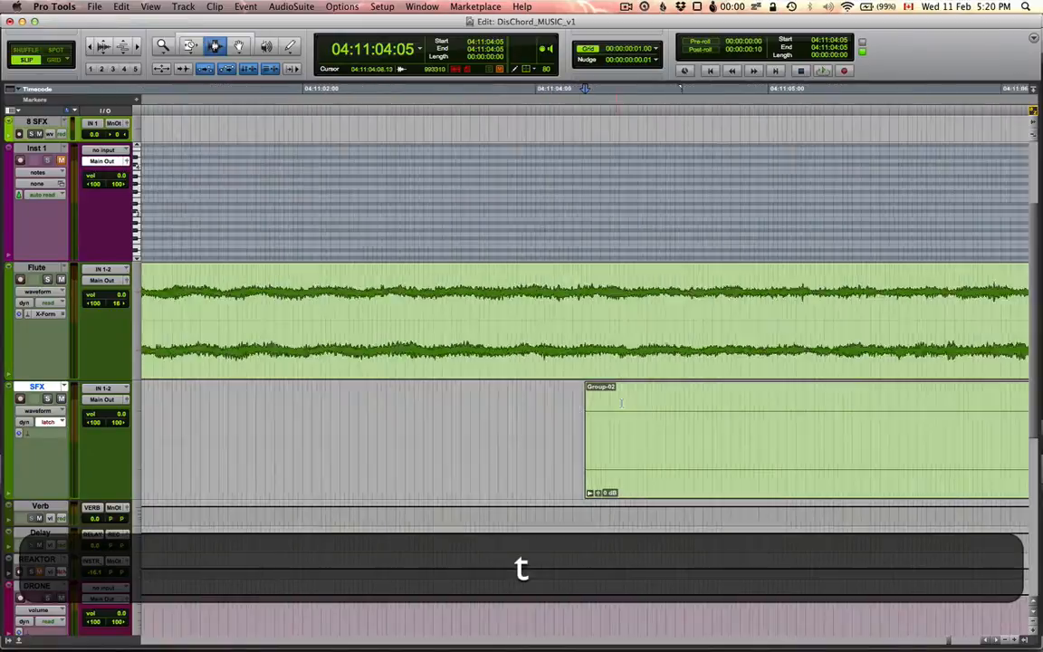
key(t)
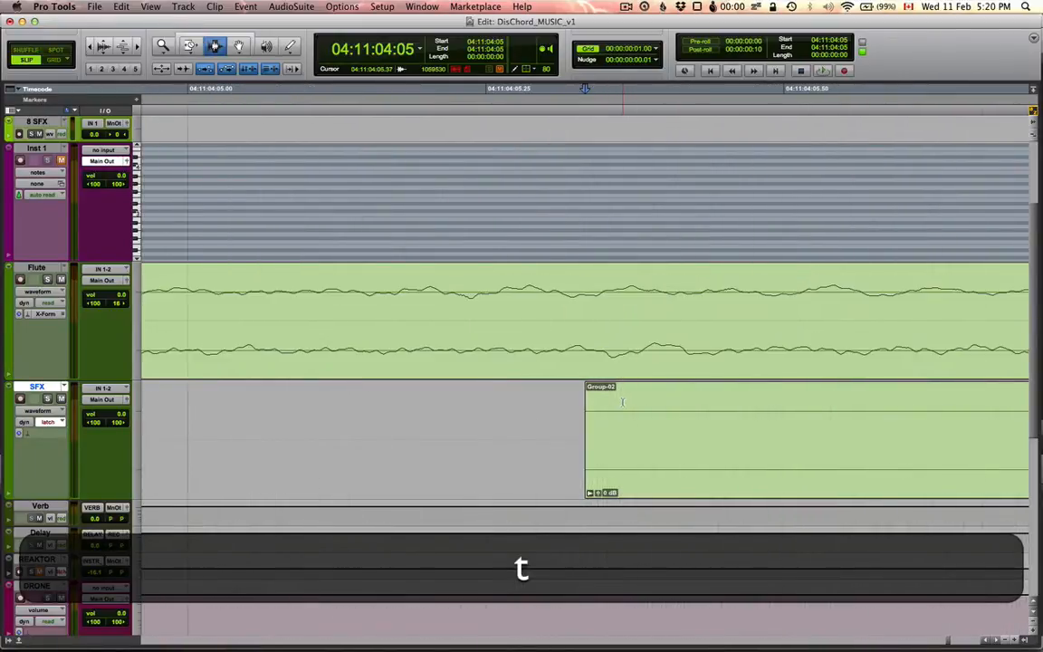
key(r)
key(super+4)
click(633, 433)
drag(633, 433, 553, 429)
Examine how the empty group lines up with the two crossfaded Mx_Base2-02 clips on the Flute track
key(r)
key(r)
key(r)
key(r)
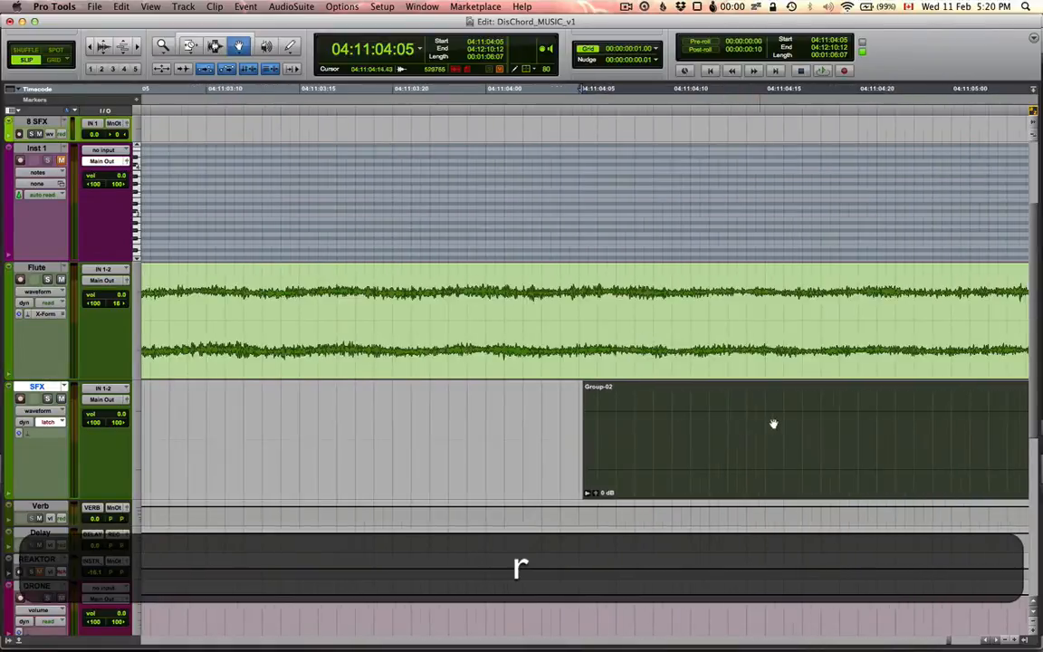
key(r)
key(r)
click(639, 315)
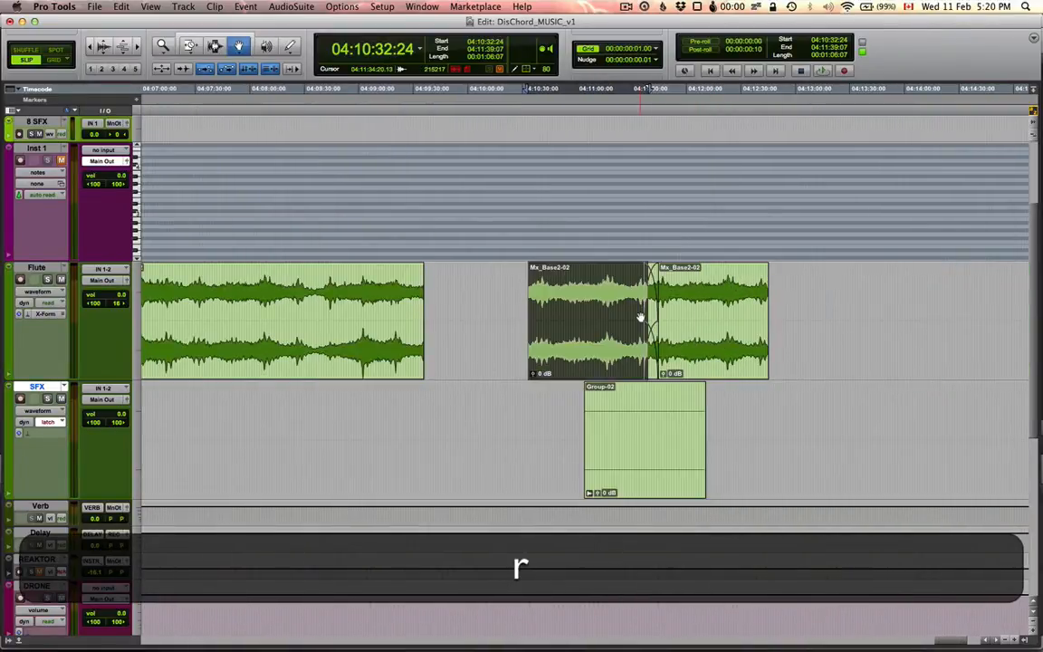
click(706, 323)
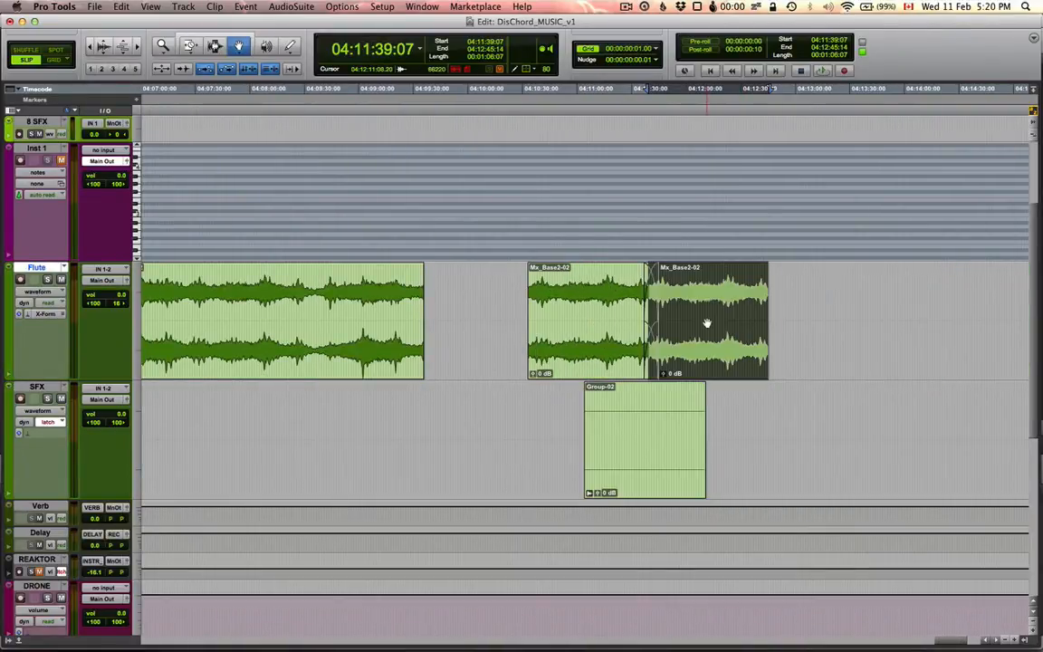
Move the empty group's start to 04:11:04:14, lining it up with a zero crossing in the Flute waveform
click(638, 392)
key(t)
key(t)
key(t)
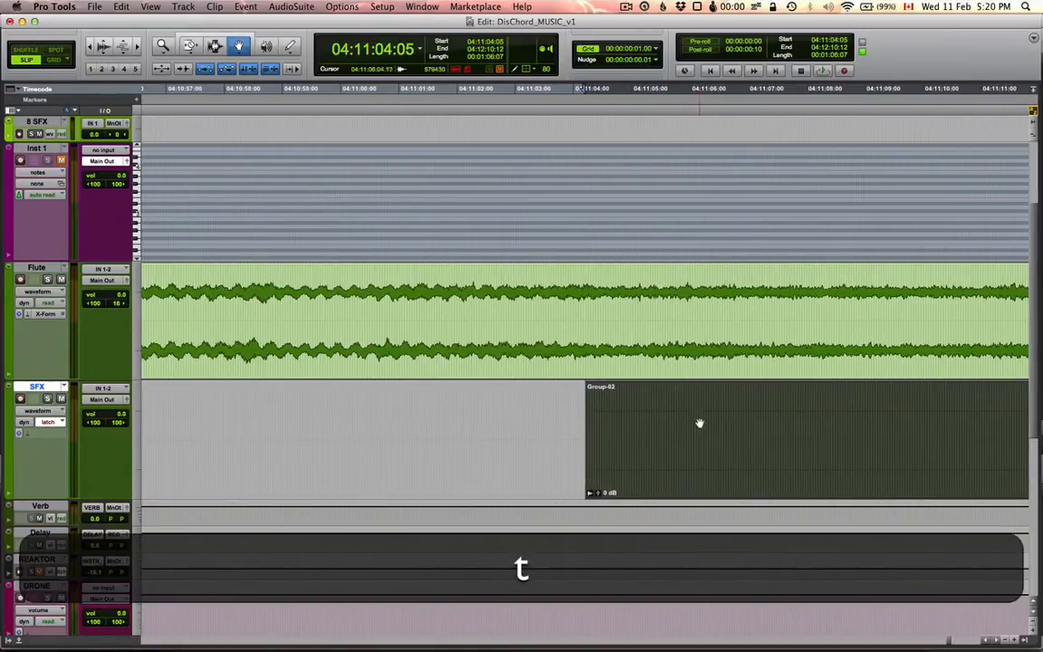
drag(699, 423, 656, 431)
key(t)
key(t)
key(t)
key(t)
key(t)
key(t)
key(t)
key(t)
key(t)
key(t)
key(r)
key(super+3)
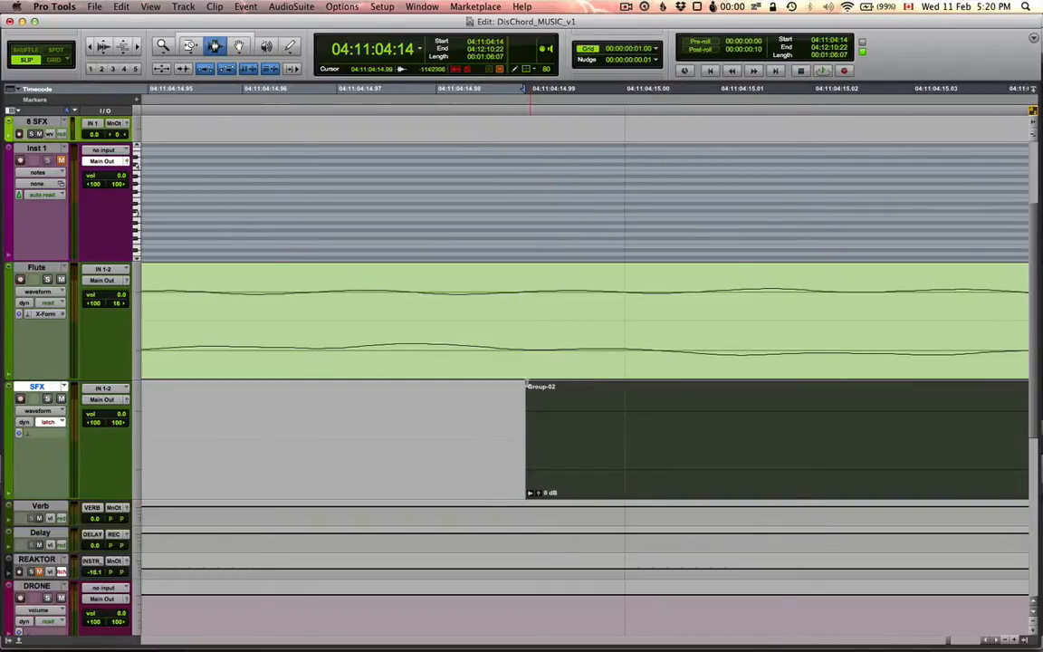
Compare the Flute waveform at the empty group's end, 04:12:10:22, with the waveform at its start, 04:11:04:14
key(Tab)
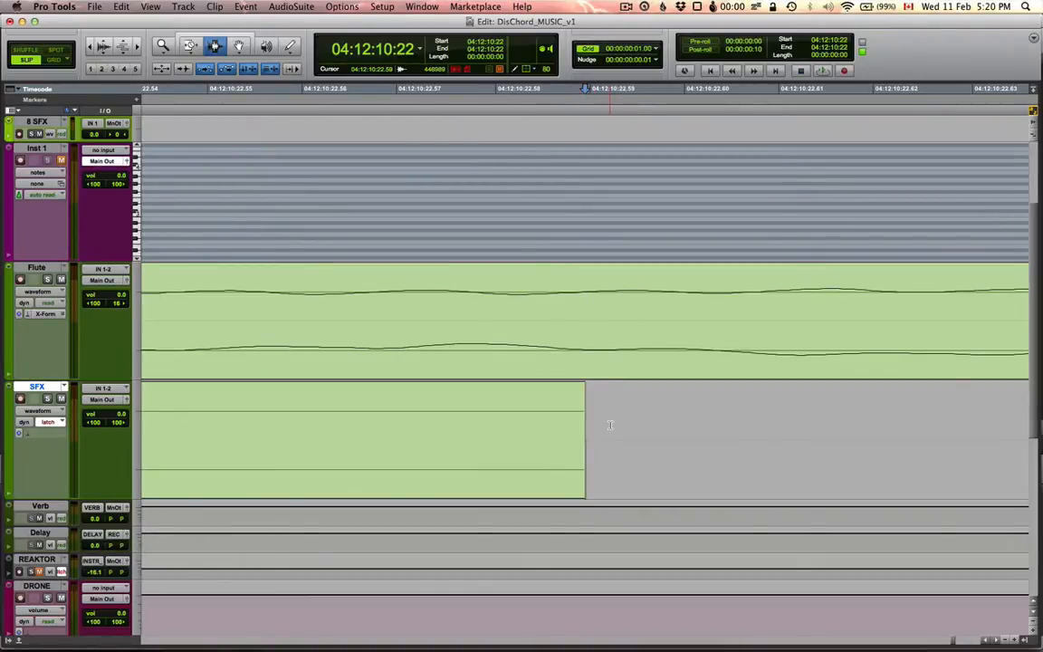
key(alt+Tab)
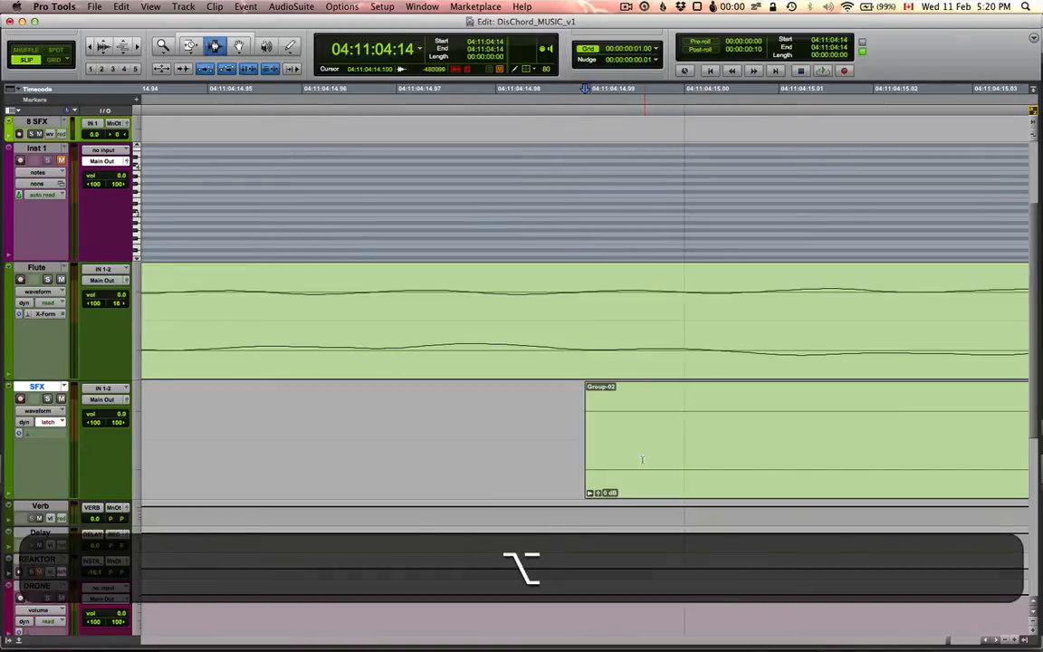
key(t)
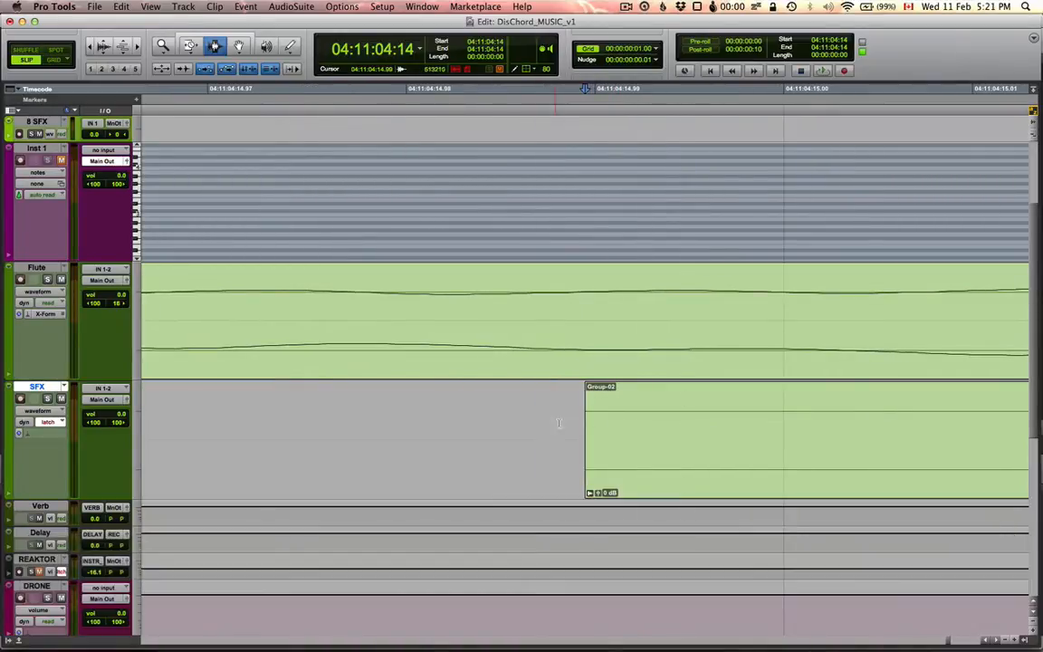
key(Tab)
key(alt+Tab)
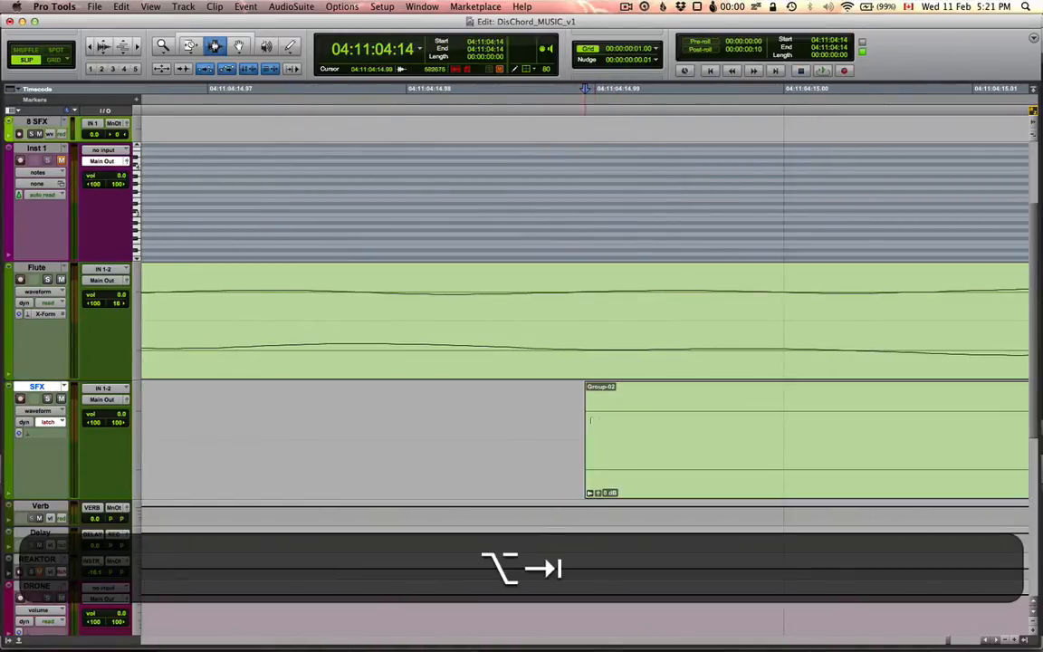
key(Tab)
key(alt+Tab)
Copy the Flute audio spanned by the empty group, 04:11:04:14 to 04:12:10:22, and paste it on the Flute track at 04:13:34:06
key(r)
key(r)
key(r)
key(r)
key(r)
key(r)
key(r)
key(r)
key(r)
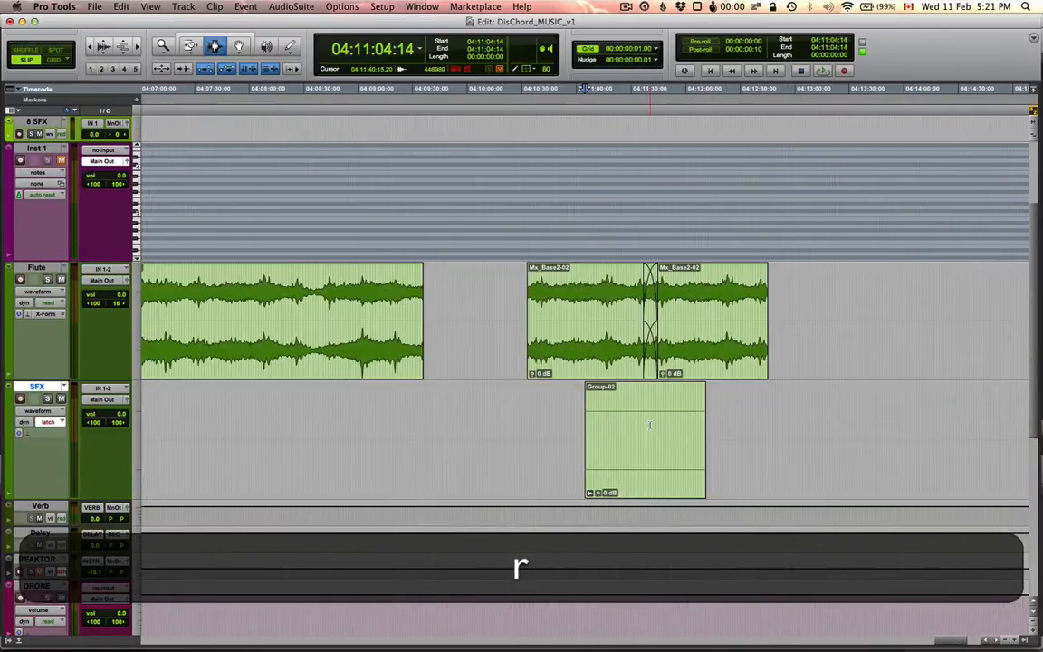
double_click(649, 424)
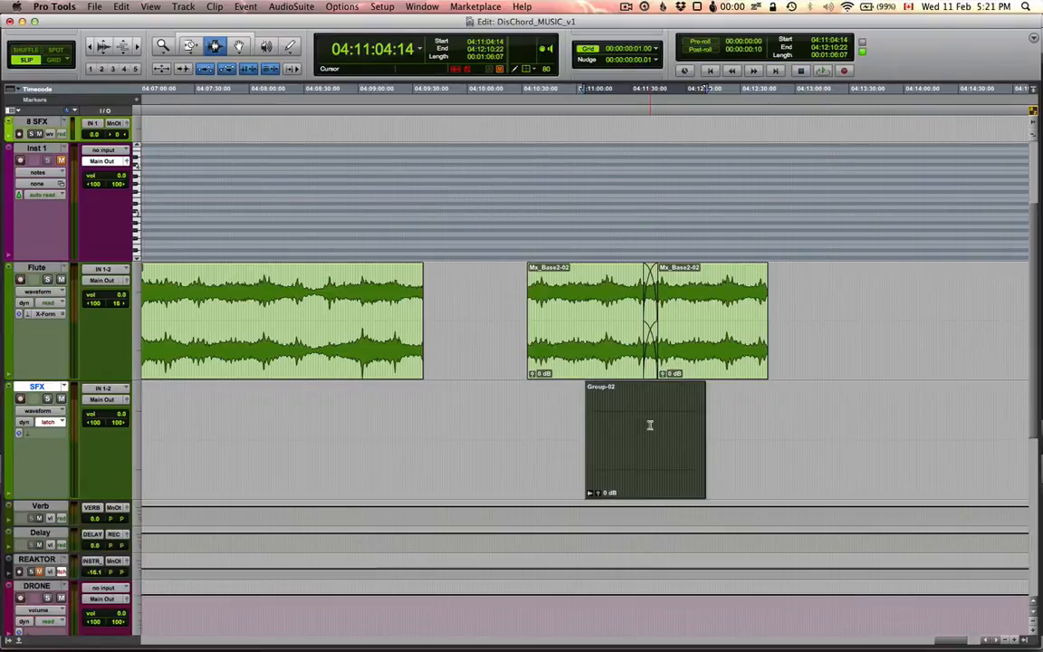
key(p)
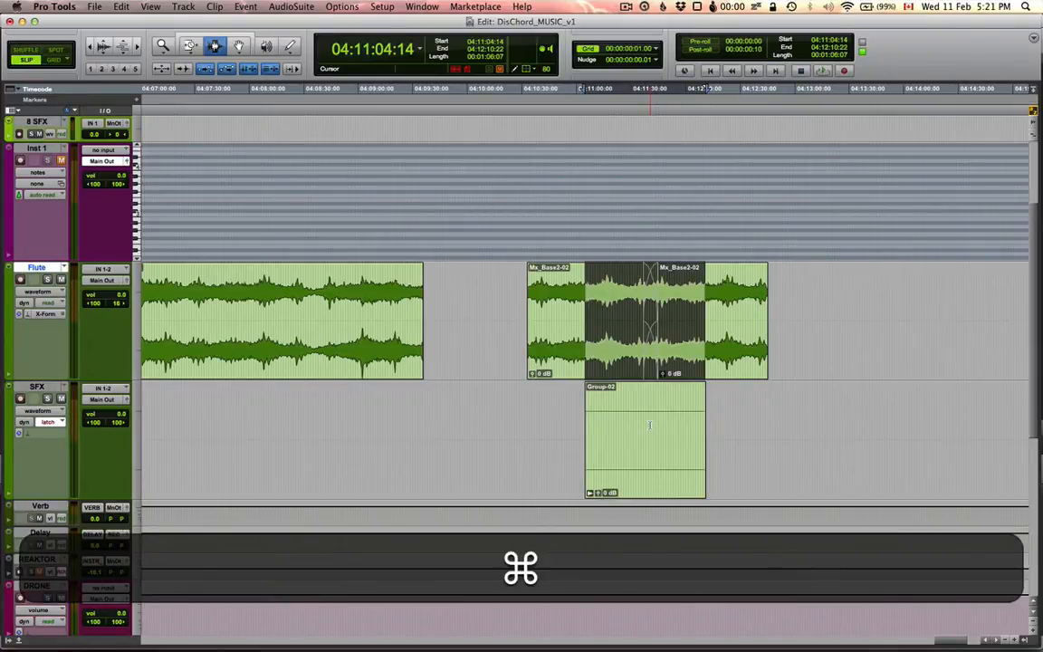
key(super+c)
key(super+r)
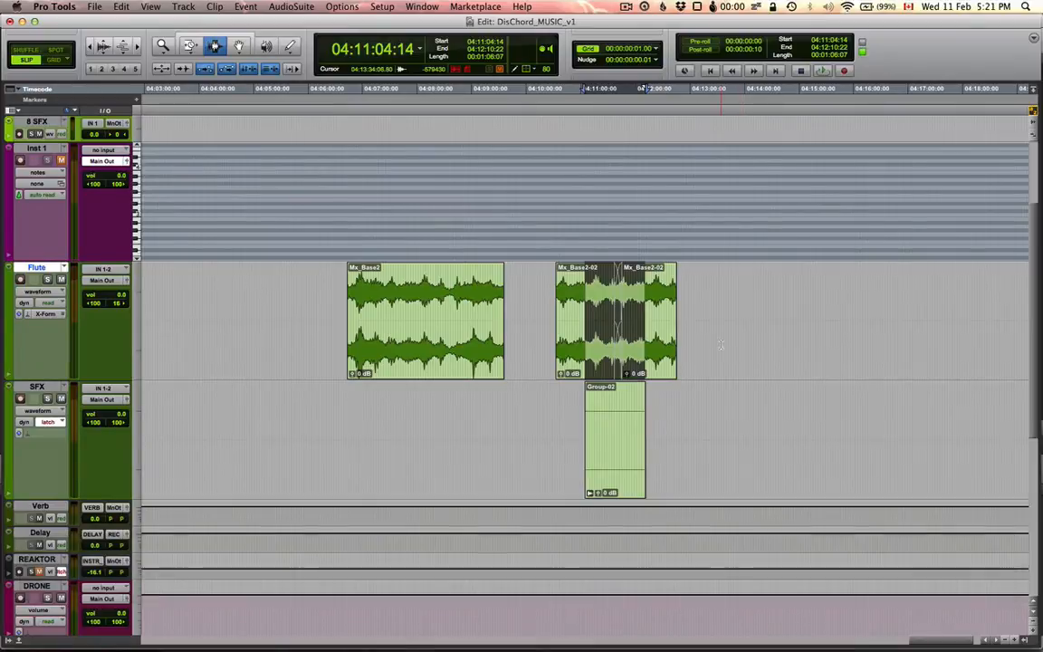
click(721, 345)
key(super+v)
Examine the waveform at the start of the pasted section, at 04:13:34:06 on the Flute track
key(t)
key(t)
key(t)
key(t)
key(t)
key(t)
key(t)
key(t)
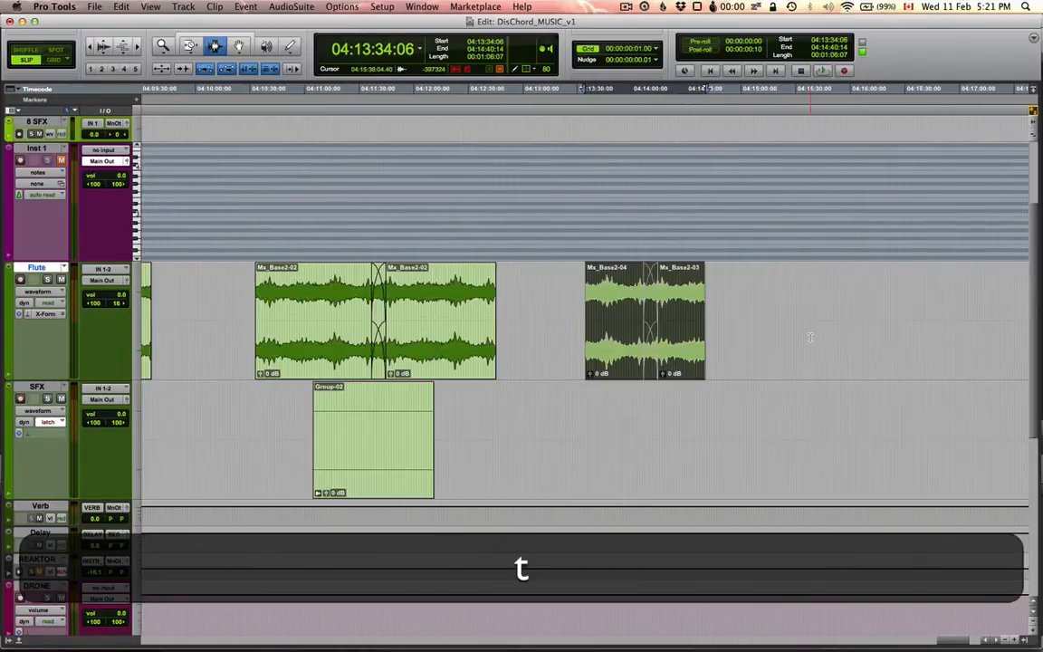
key(t)
key(t)
key(t)
key(t)
key(t)
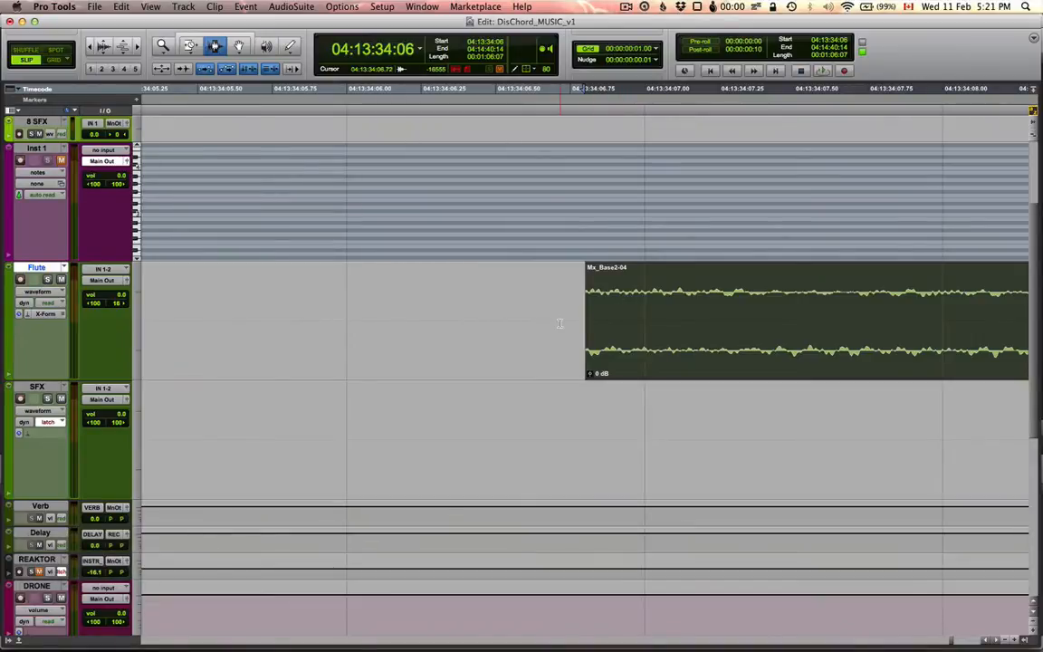
key(Tab)
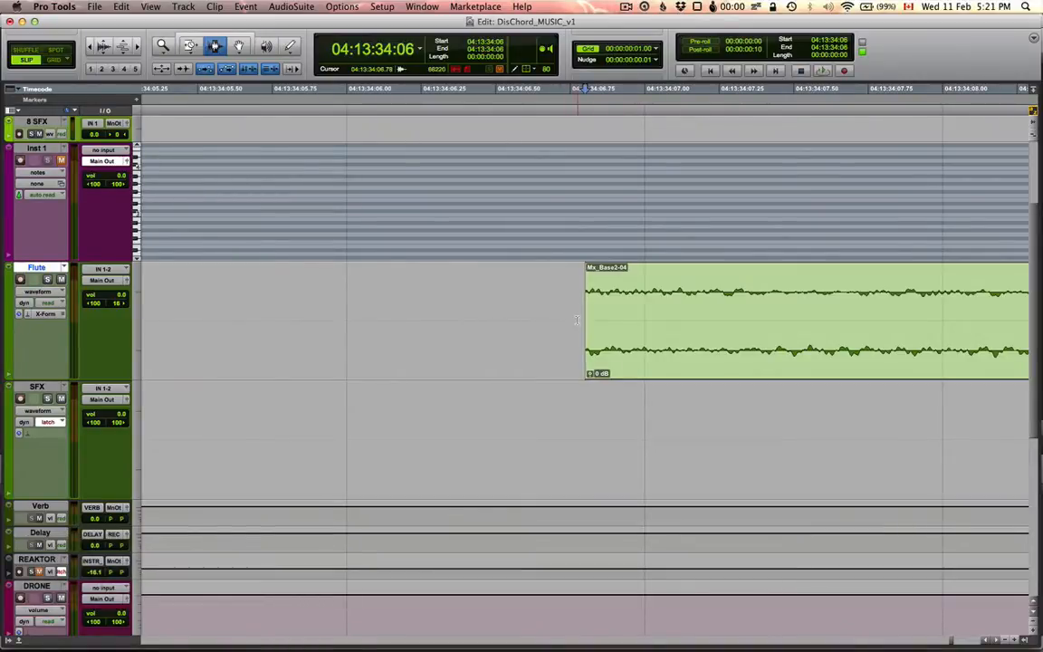
key(r)
key(r)
key(r)
key(r)
key(r)
key(r)
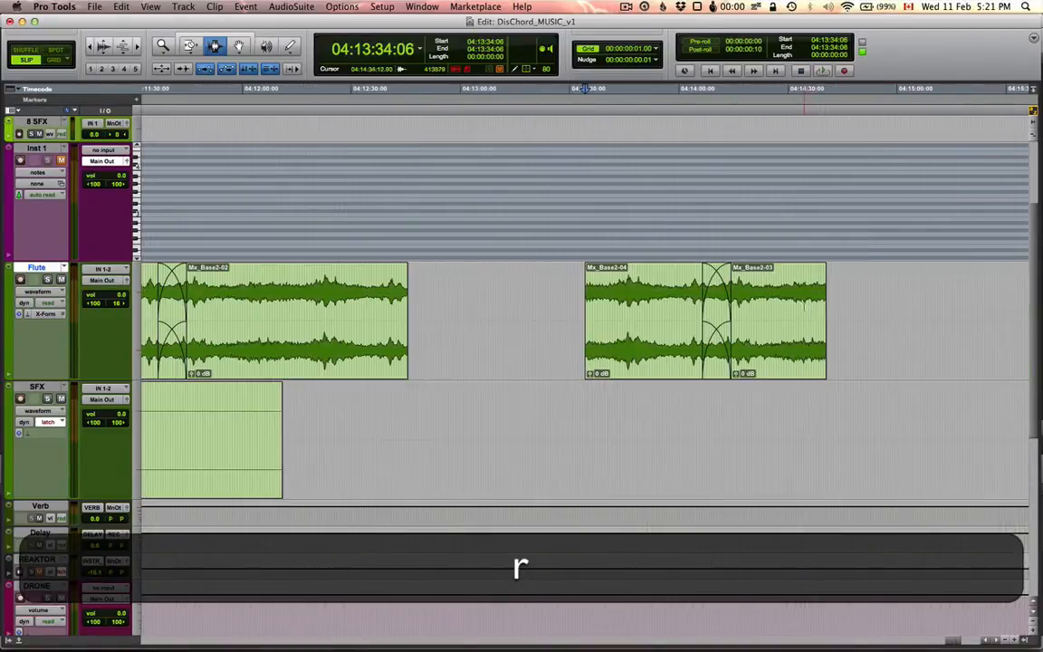
Select both crossfaded clips of the Flute section pasted at 04:13:34:06 and play them back
key(r)
click(704, 296)
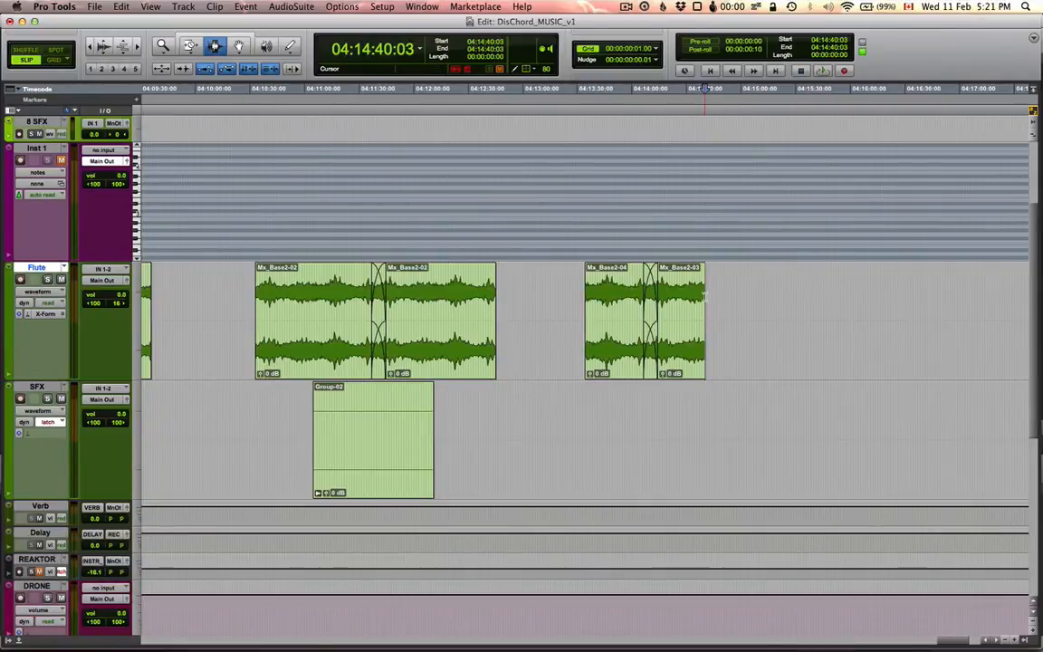
key(t)
key(t)
key(r)
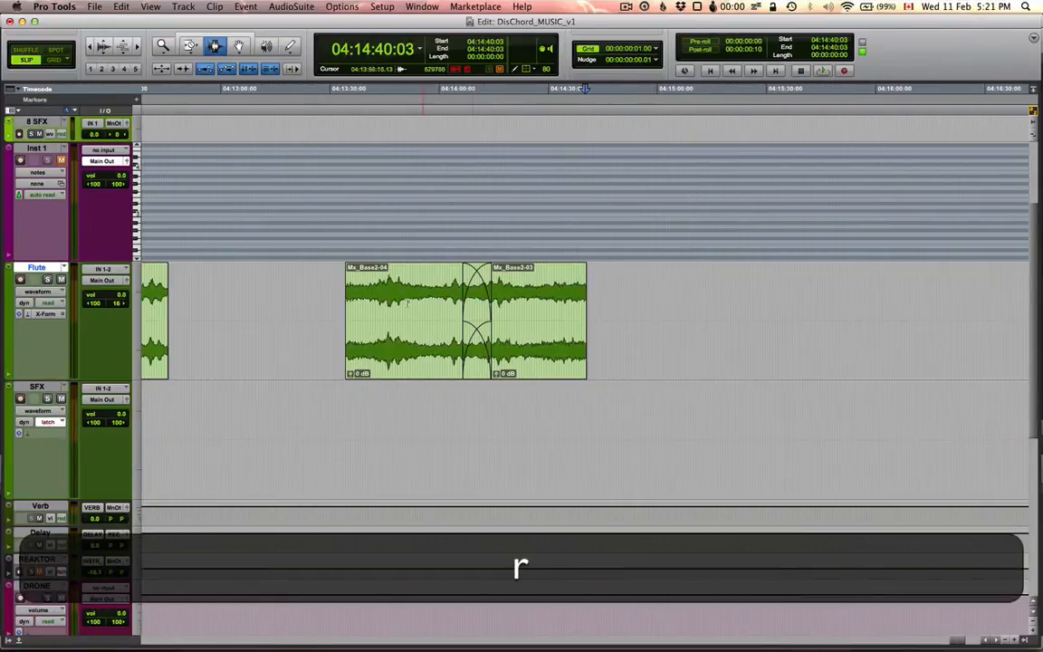
double_click(407, 303)
shift+double_click(508, 312)
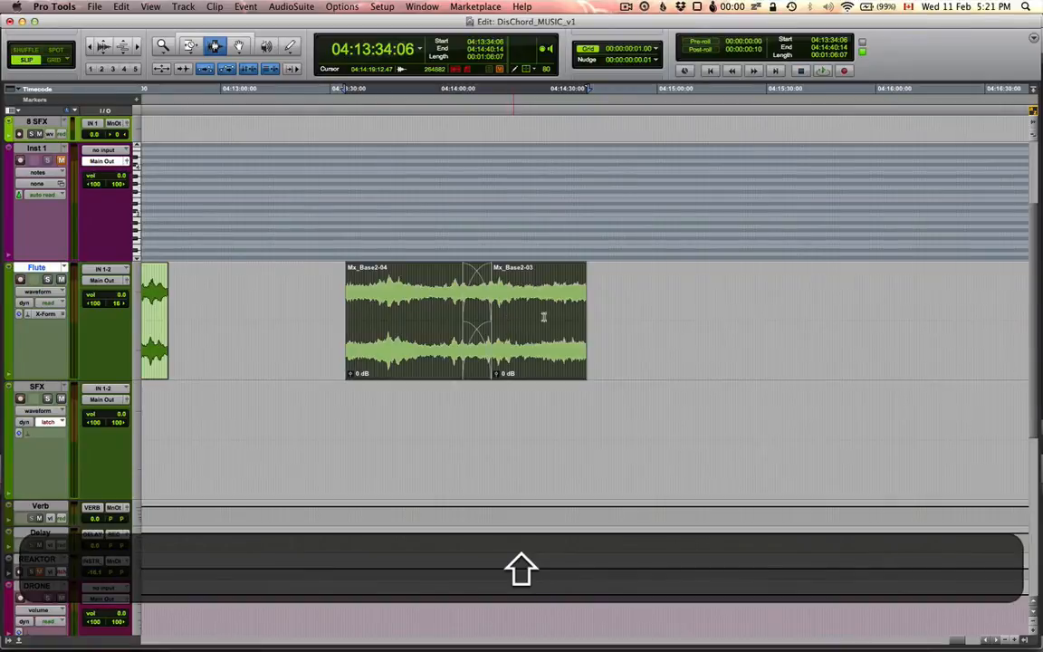
key(shift+space)
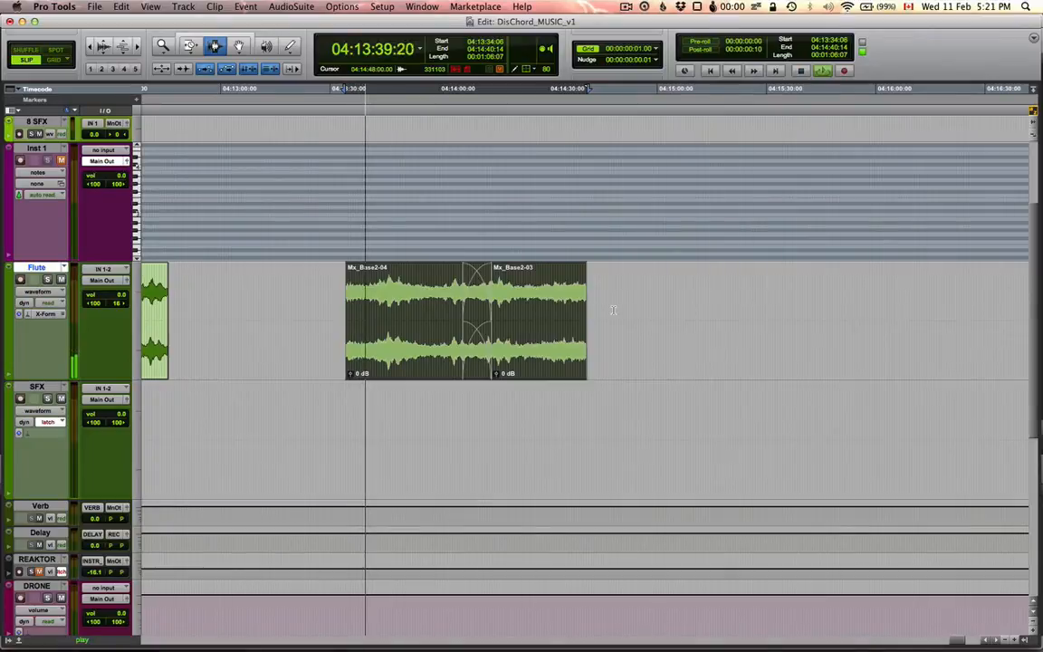
key(r)
key(space)
Copy the Flute audio from 04:12:08:20 to 04:12:14:00, after the crossfade in the earlier clip pair
click(314, 314)
key(t)
key(t)
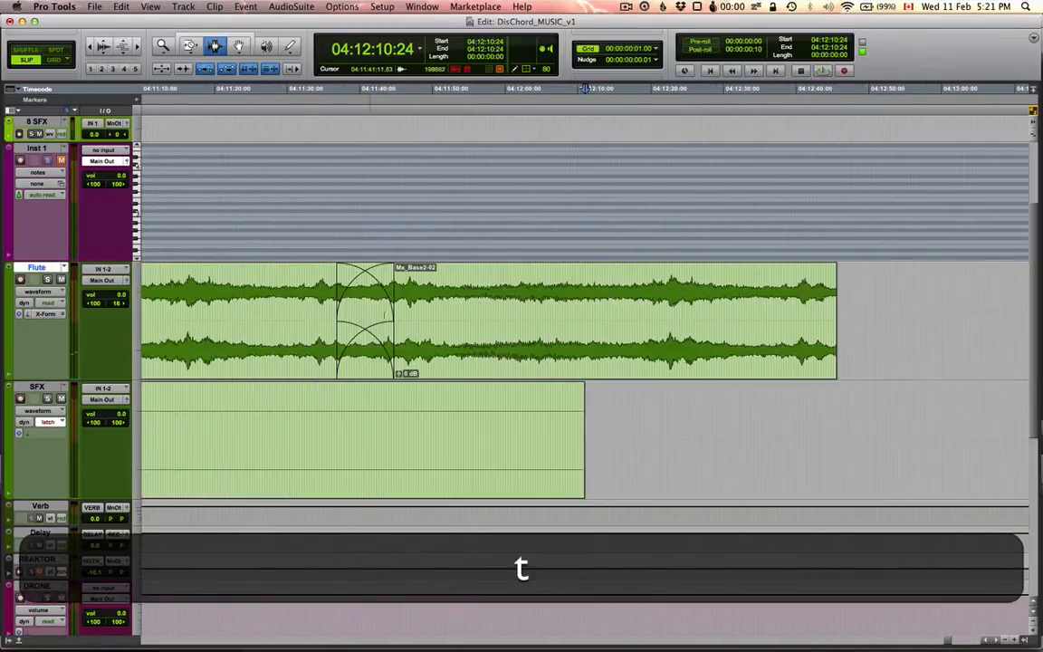
key(t)
key(t)
key(t)
key(t)
drag(462, 312, 640, 317)
key(super+r)
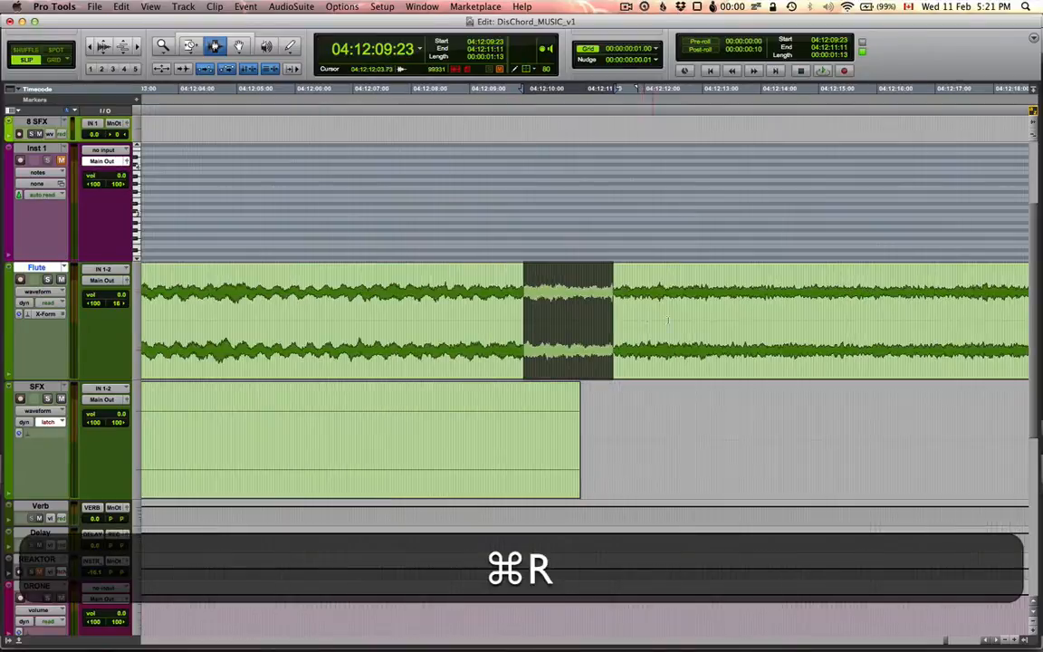
key(r)
key(r)
key(t)
key(t)
key(t)
key(t)
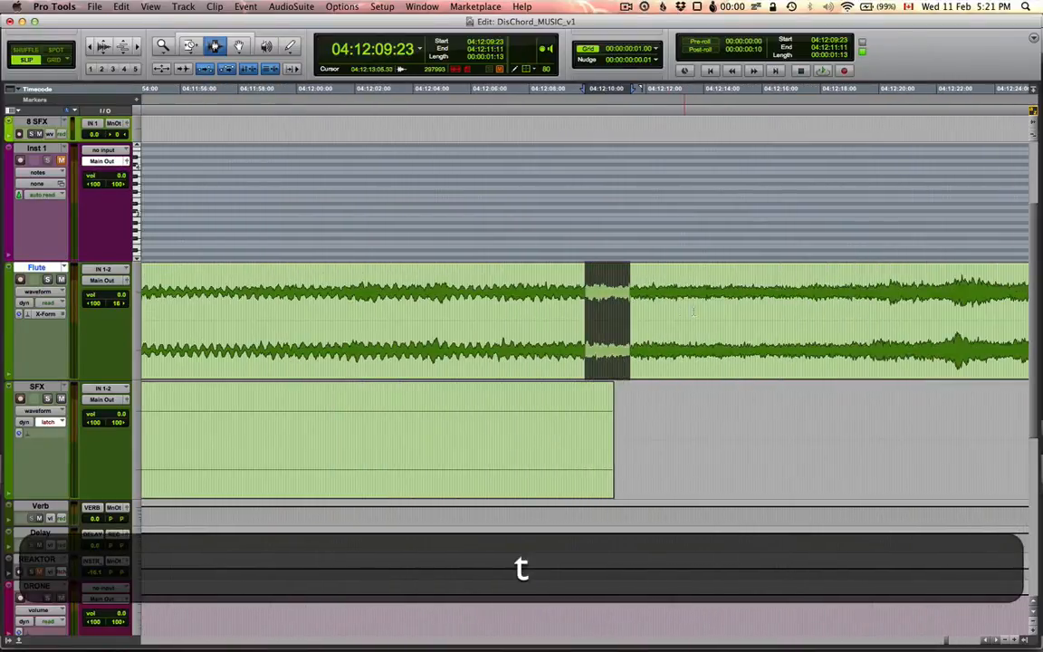
drag(552, 308, 699, 313)
key(super+c)
Paste the copied audio on the Flute track at 04:15:51:12 and duplicate it directly after itself
key(r)
key(r)
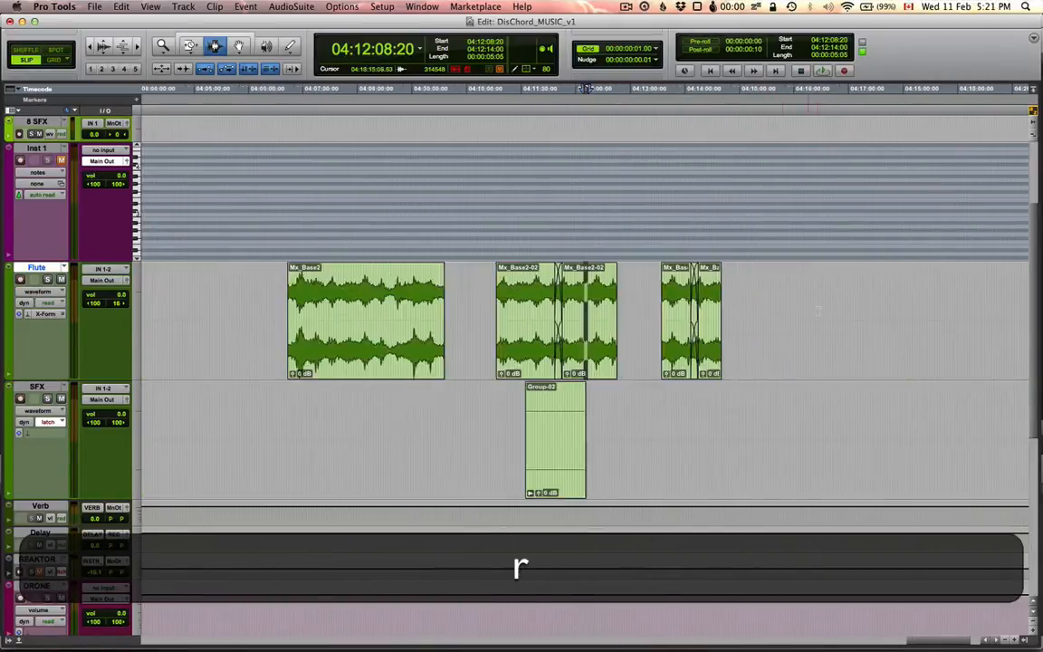
key(t)
click(787, 312)
key(super+v)
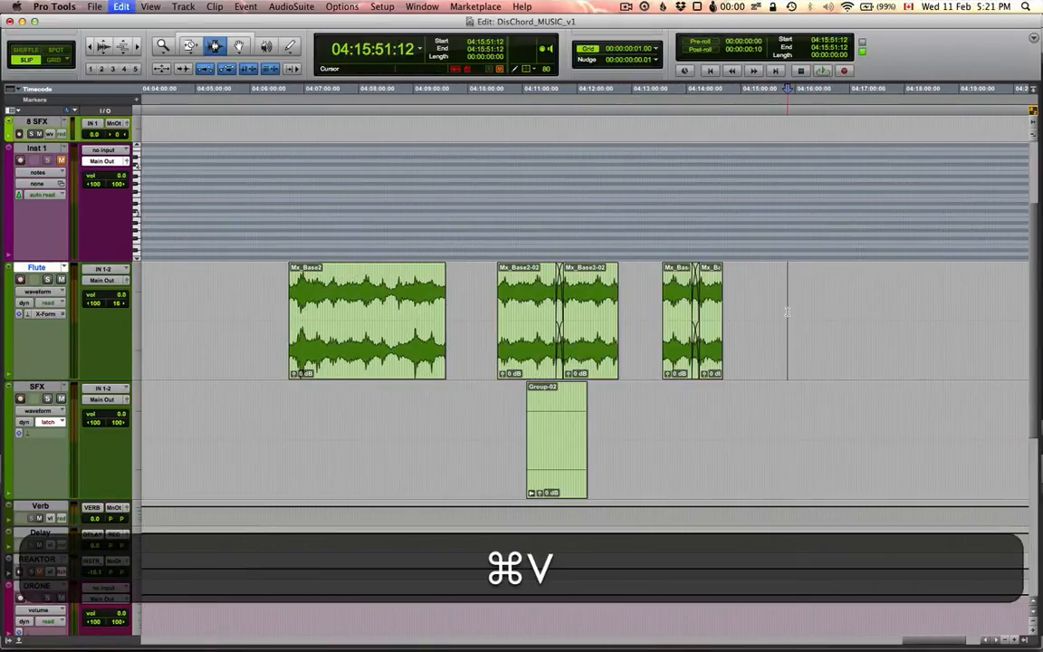
key(t)
key(t)
key(super+d)
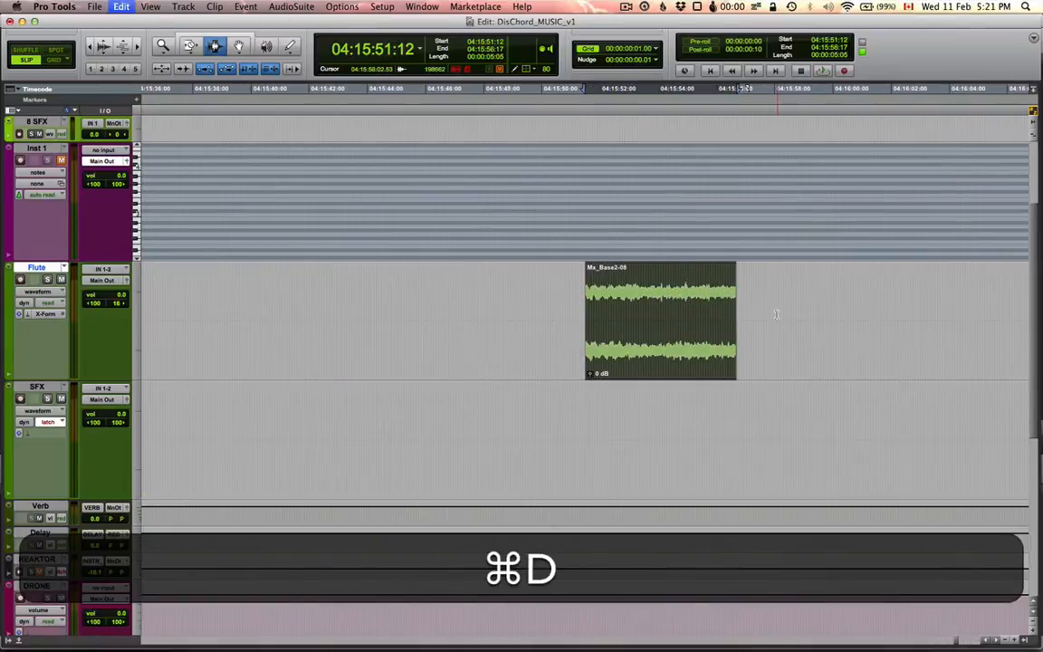
Crossfade the two short Flute clips from 04:15:56:07 to 04:15:57:08 with an Equal Power link
drag(724, 308, 752, 308)
key(super+f)
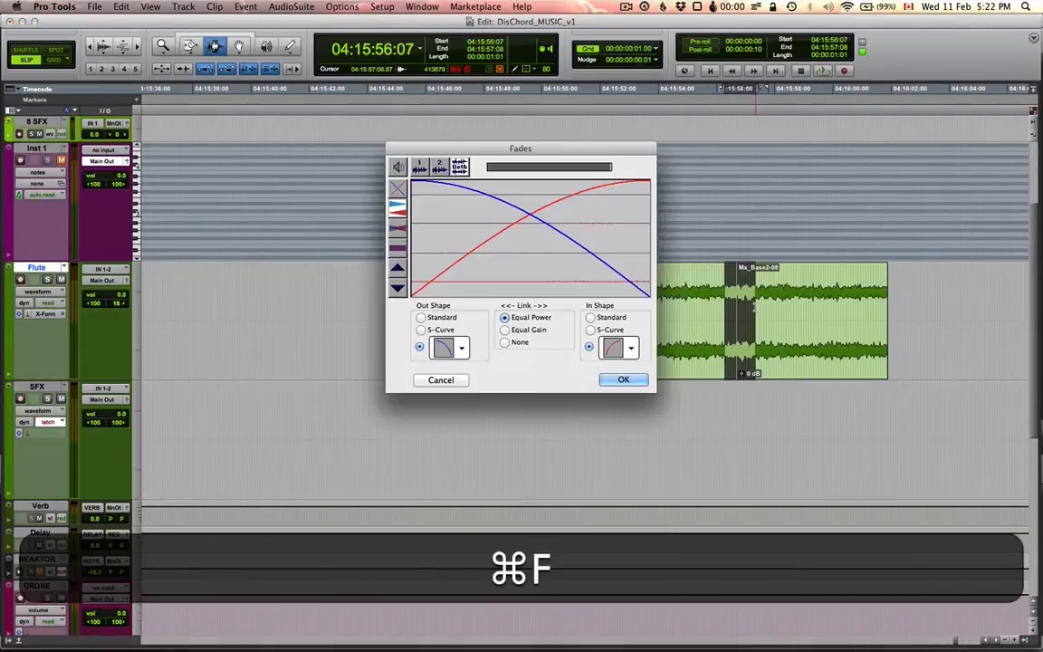
key(Return)
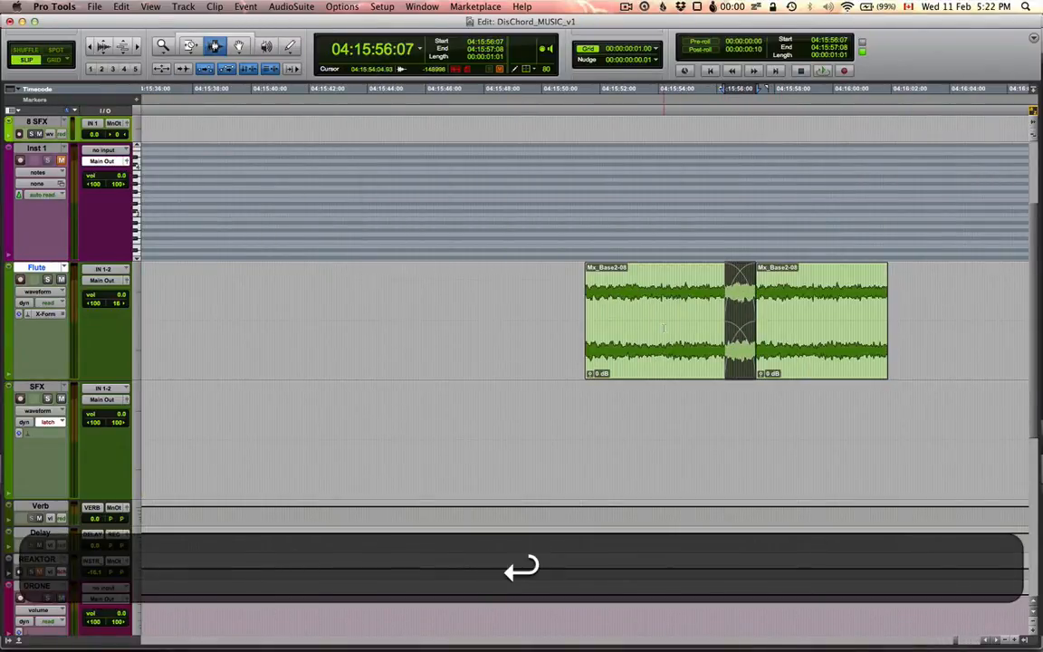
Create an empty clip group on the SFX track matching the first short Flute clip, 04:15:51:12 to 04:15:56:17
double_click(663, 327)
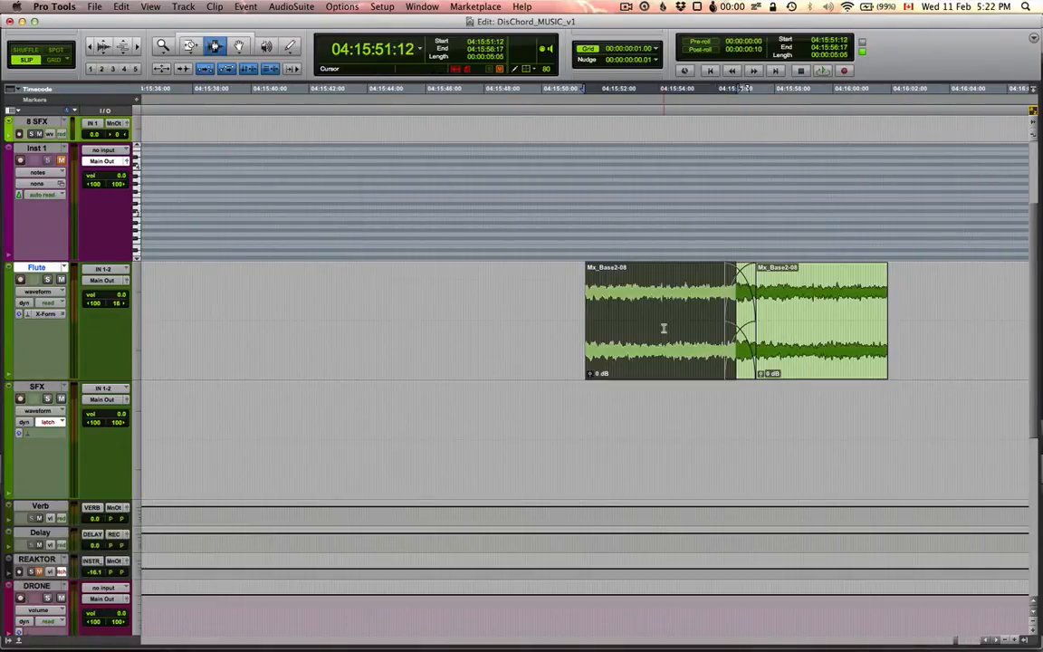
key(super+c)
key(semicolon)
key(p)
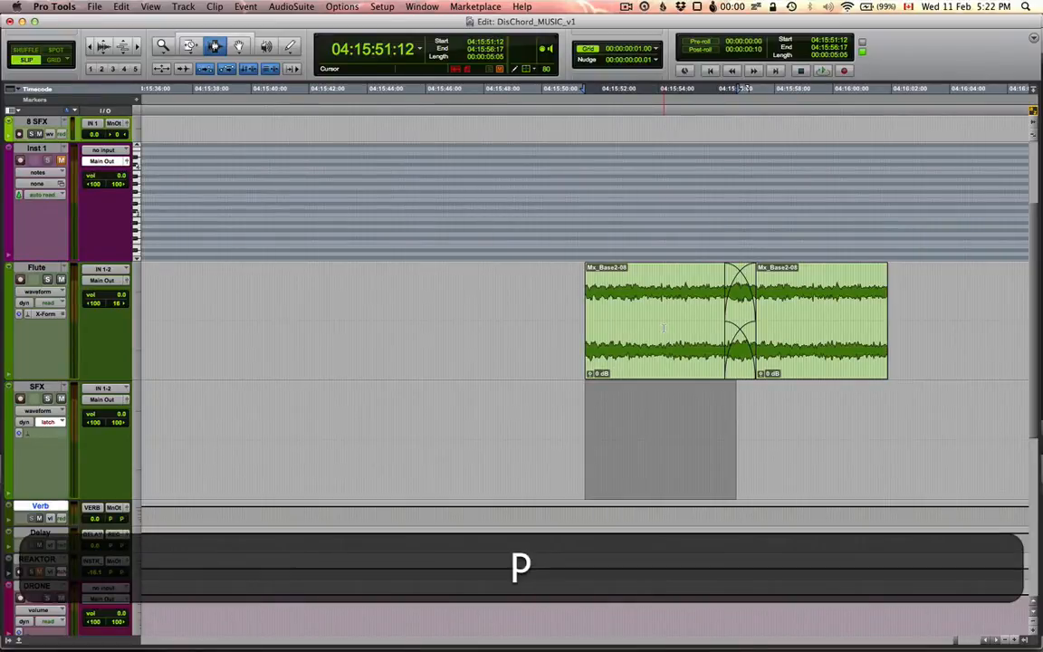
key(alt+super+g)
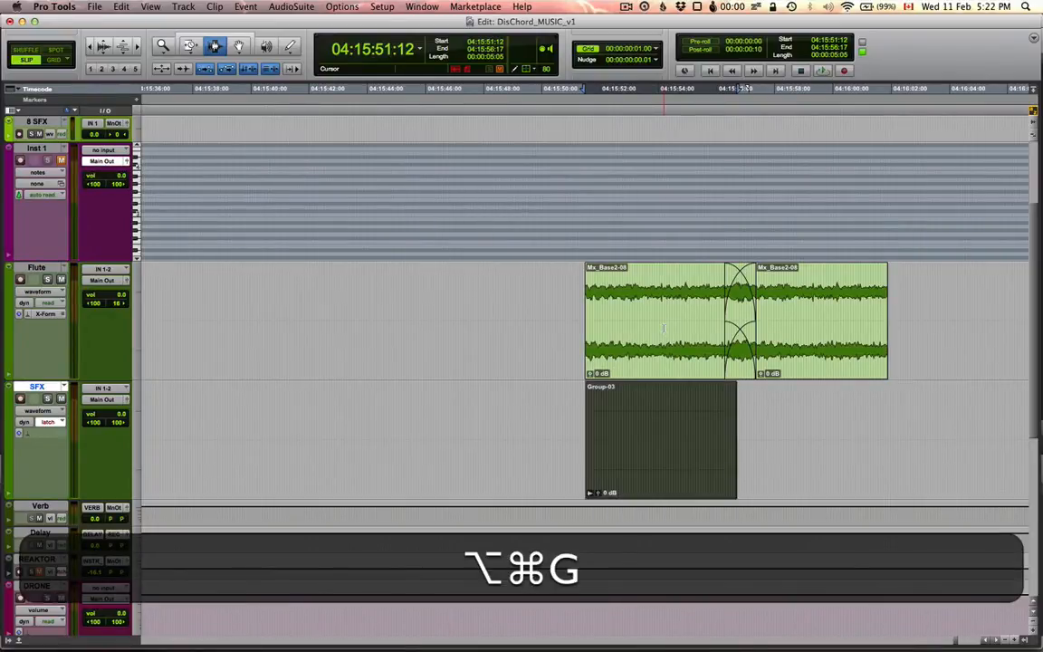
Move the empty group across the new crossfade so it starts at 04:15:54:01, fine-adjusting its start against the Flute waveform
key(alt+super+4)
drag(655, 415, 728, 426)
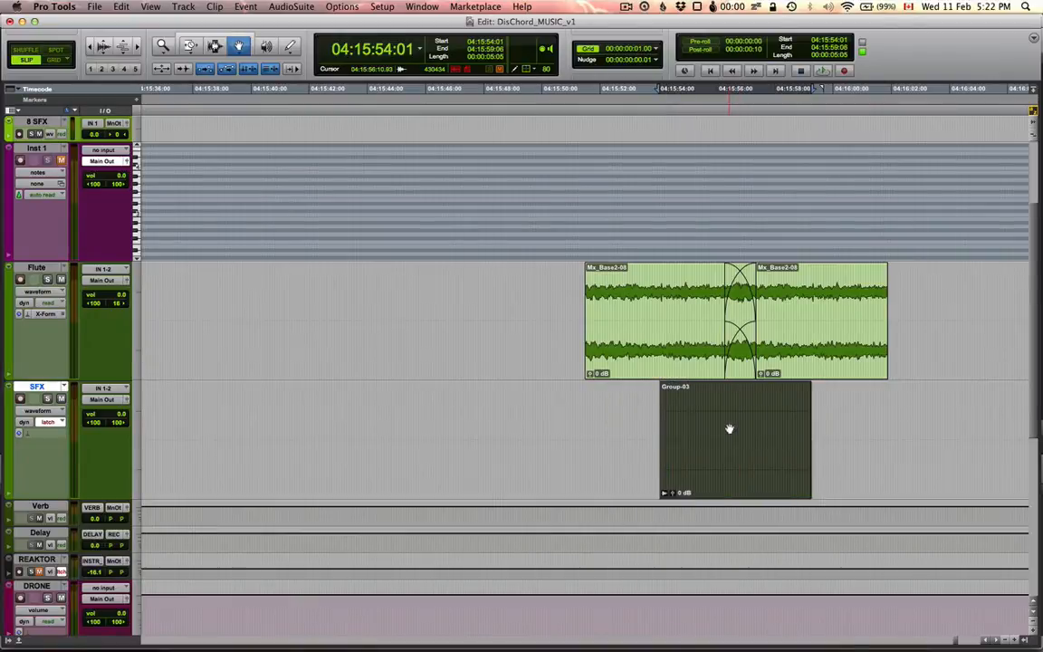
key(t)
key(t)
key(t)
key(t)
key(t)
key(t)
key(t)
key(t)
key(t)
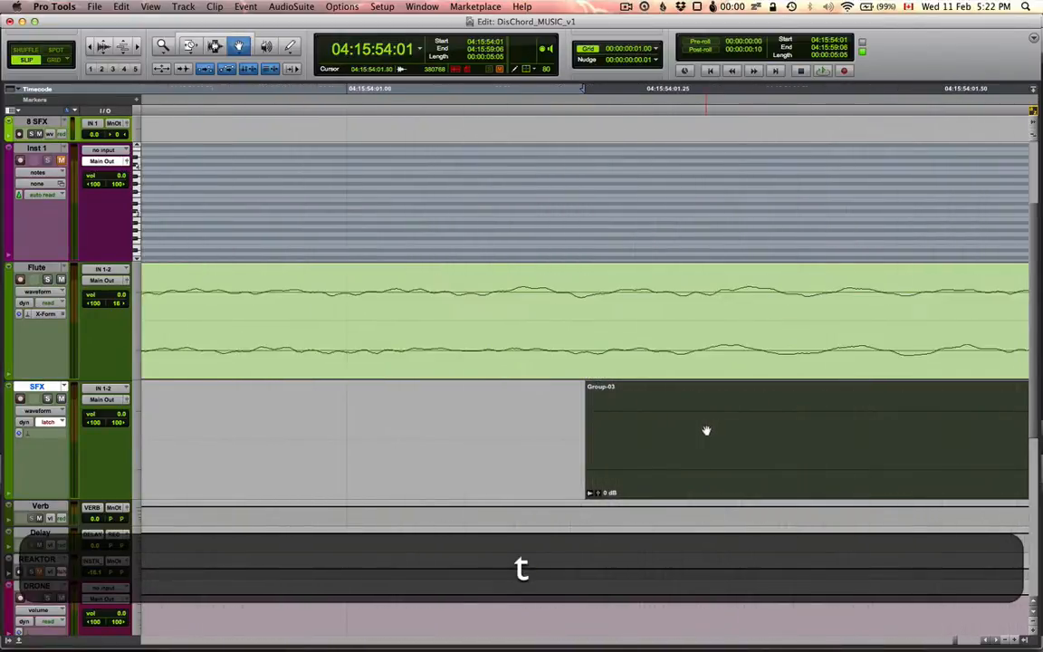
drag(688, 430, 506, 431)
Copy the Flute audio spanned by the empty group, 04:15:54:01 to 04:15:59:06, and paste it on the Flute track at 04:16:05:11
key(r)
key(r)
key(r)
key(r)
key(r)
key(r)
key(r)
key(r)
key(r)
key(r)
key(r)
key(r)
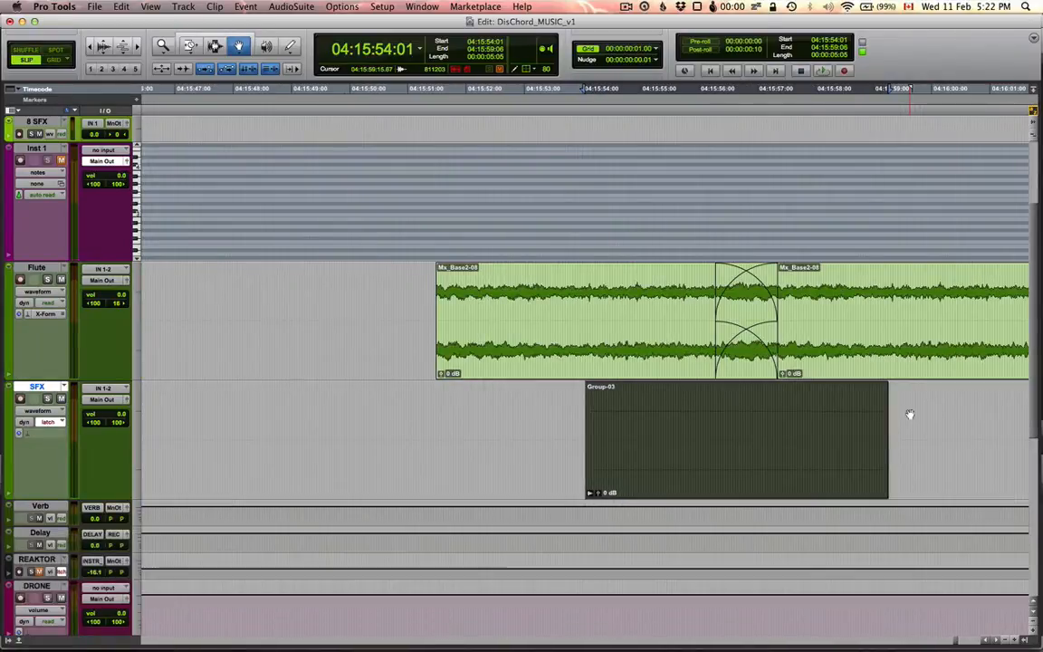
key(p)
key(super+r)
key(r)
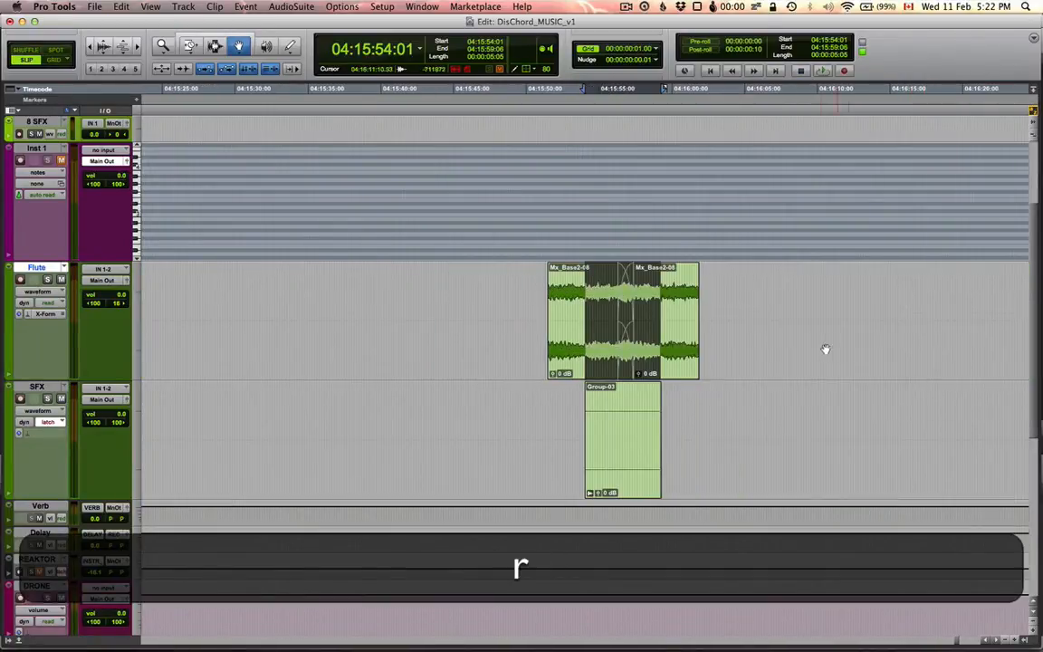
key(super+r)
key(super+3)
click(750, 340)
key(super+v)
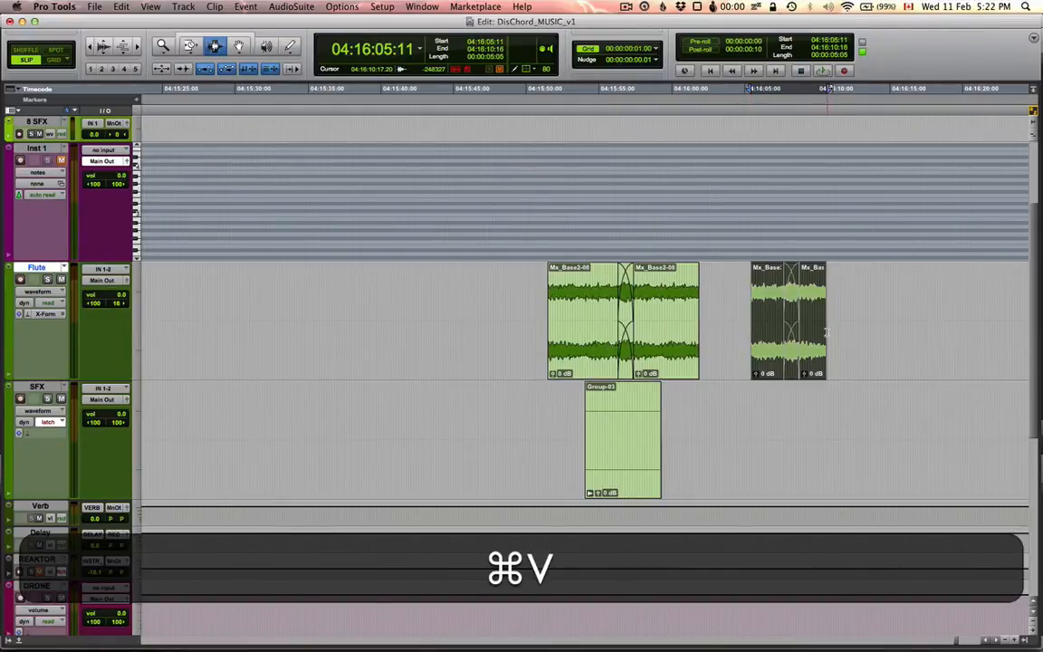
Play back the short loop section pasted on the Flute track at 04:16:05:11
key(t)
key(r)
key(space)
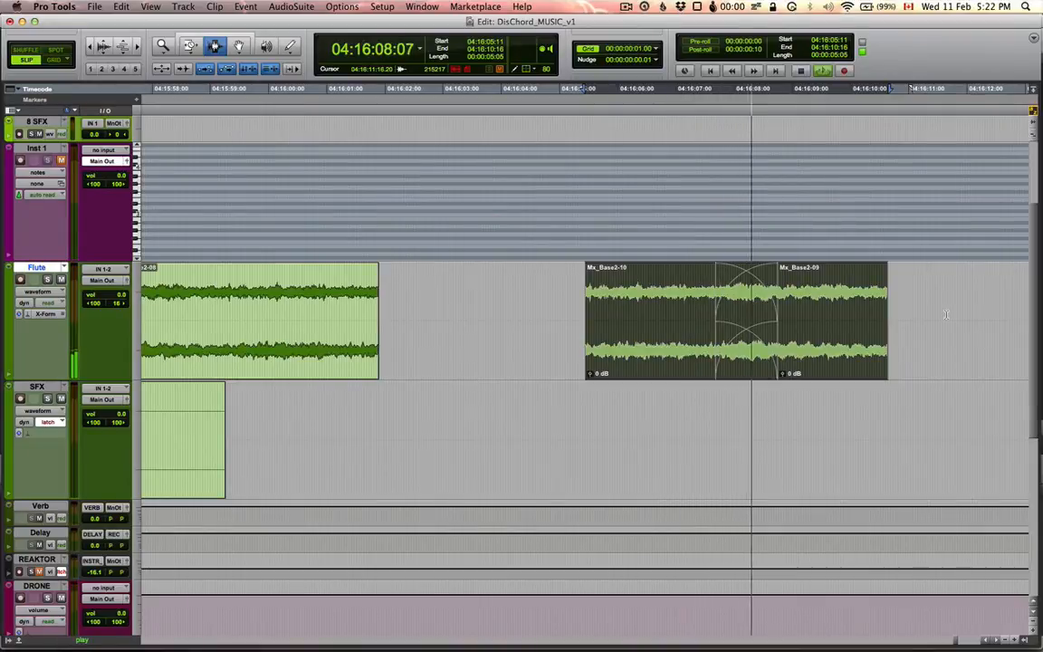
key(space)
key(r)
key(r)
key(r)
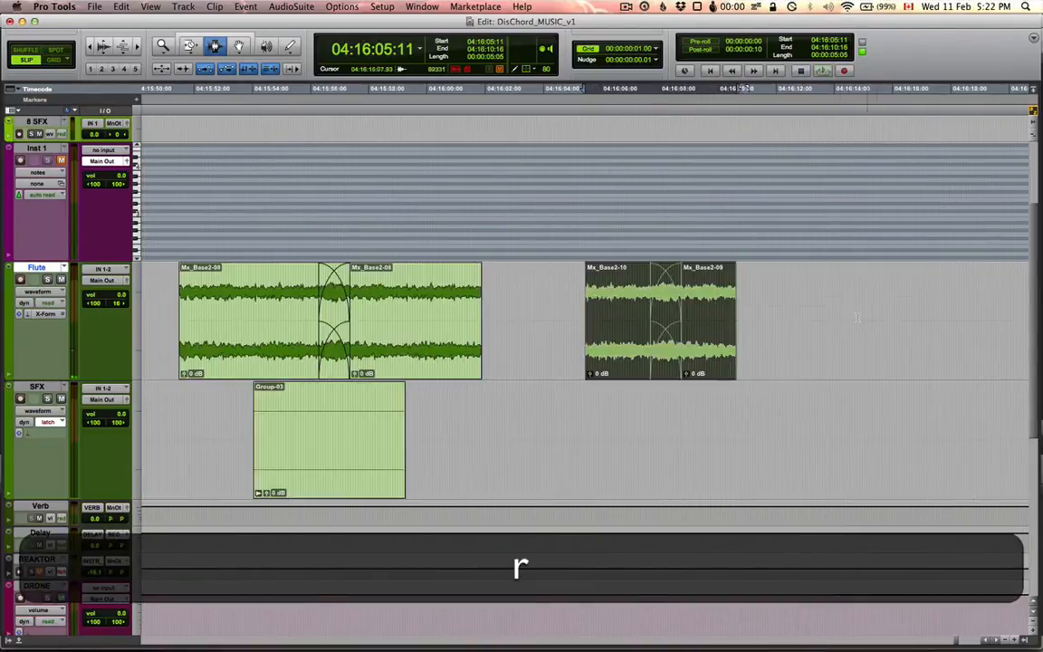
key(t)
key(t)
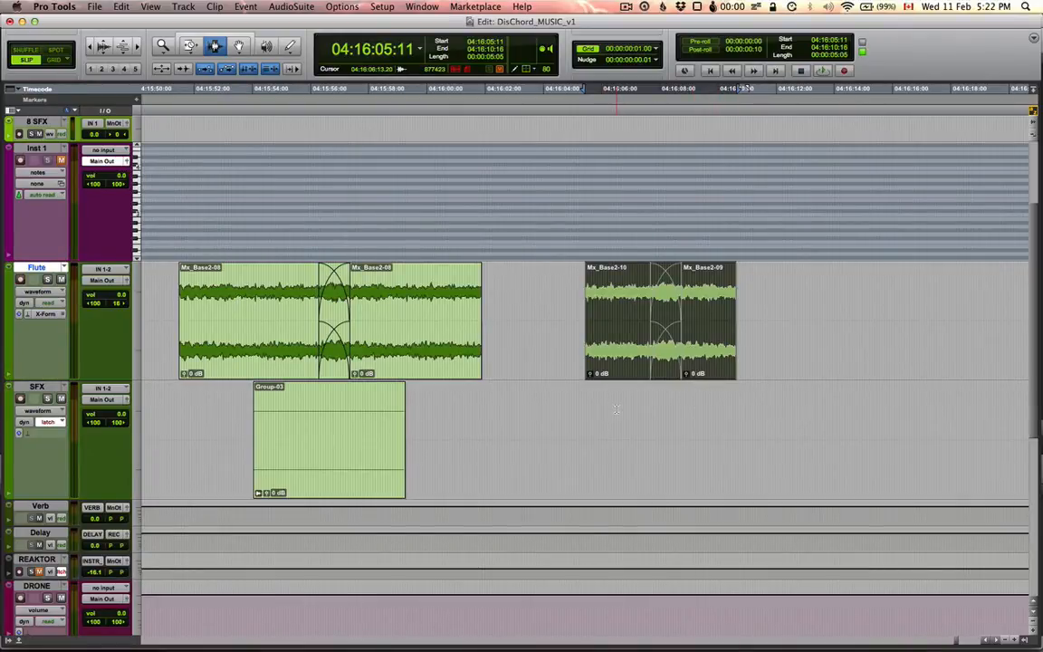
click(653, 409)
key(r)
key(t)
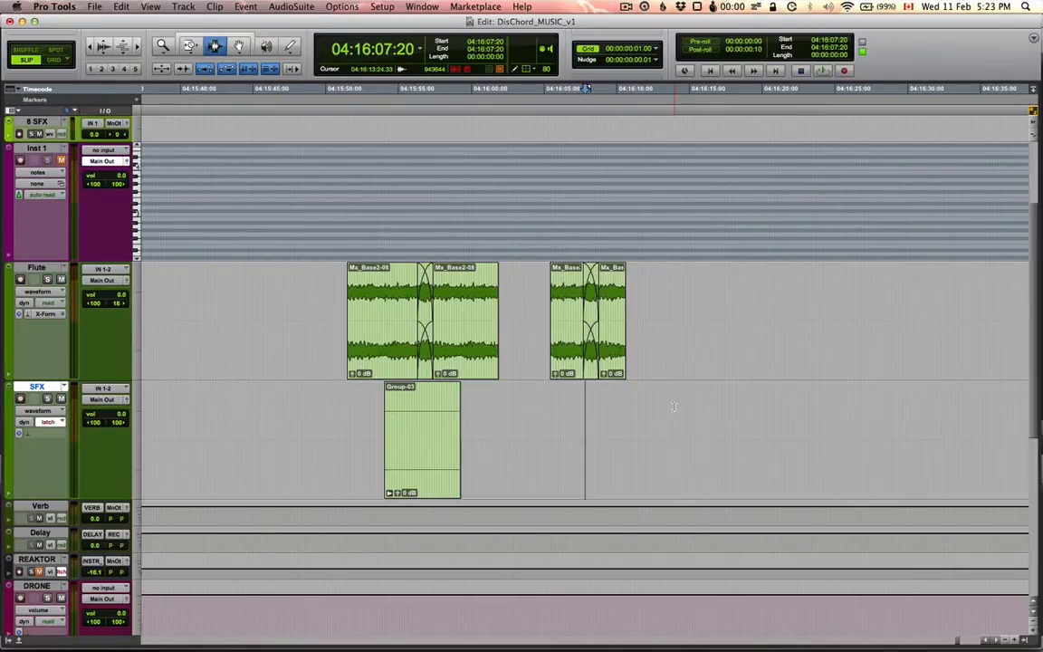
Add a very short fade-in at the start of the pasted Flute section, at 04:16:05:11
key(t)
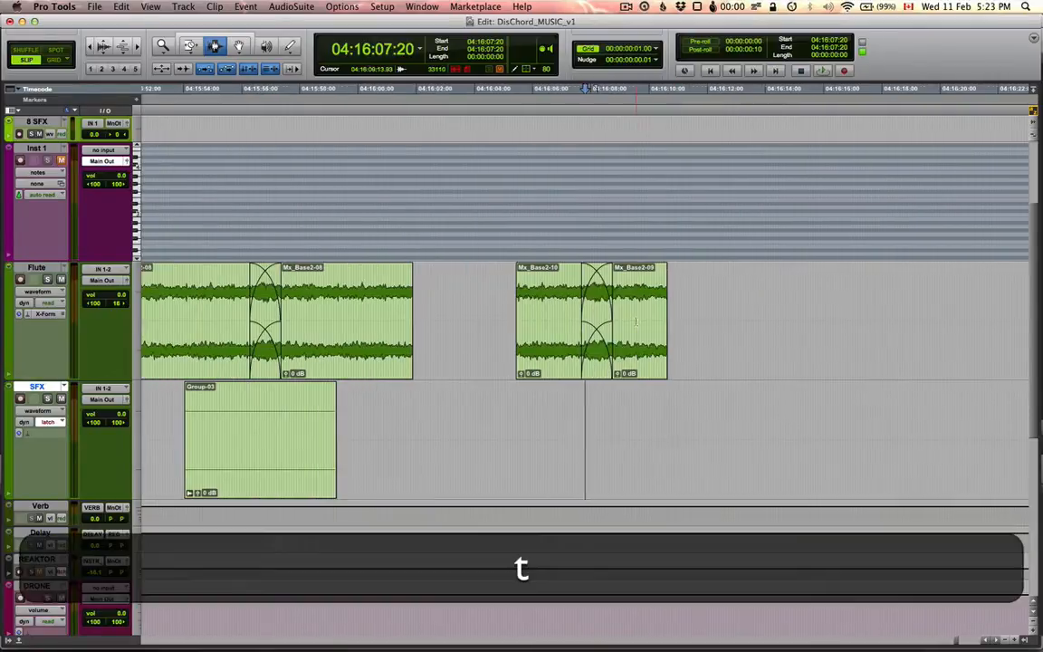
key(t)
key(t)
key(Tab)
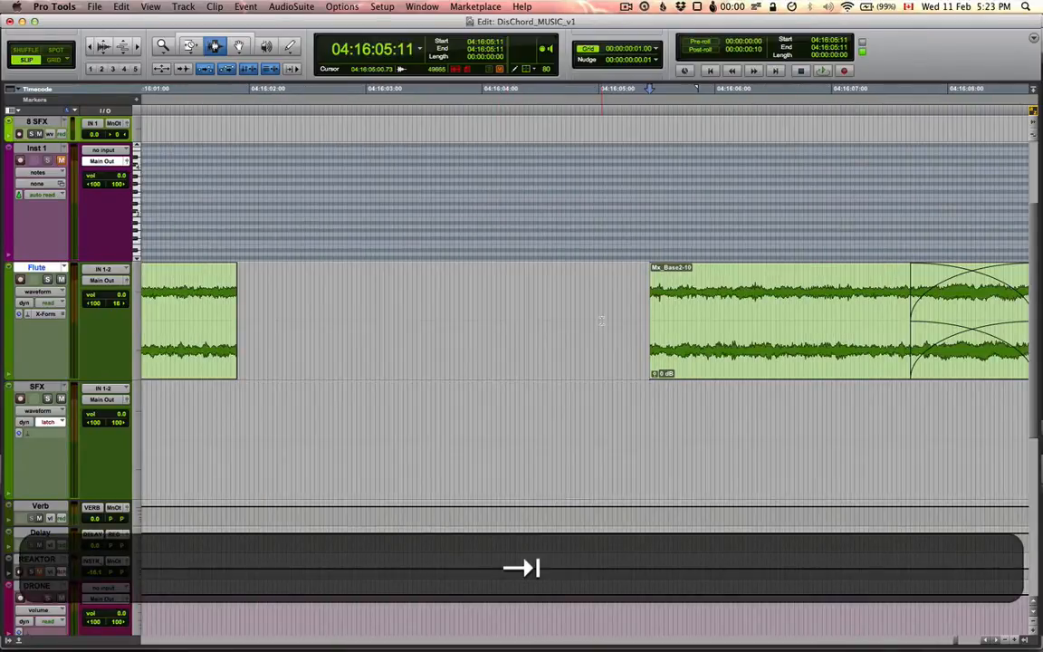
key(t)
key(r)
key(t)
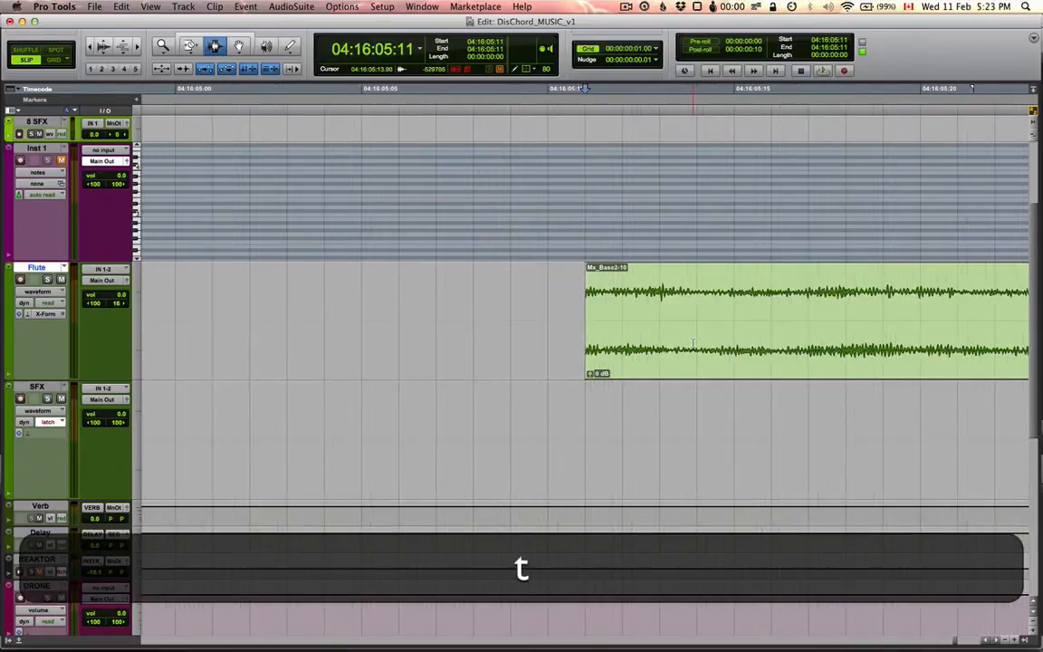
key(t)
key(t)
key(t)
key(t)
key(t)
key(t)
key(t)
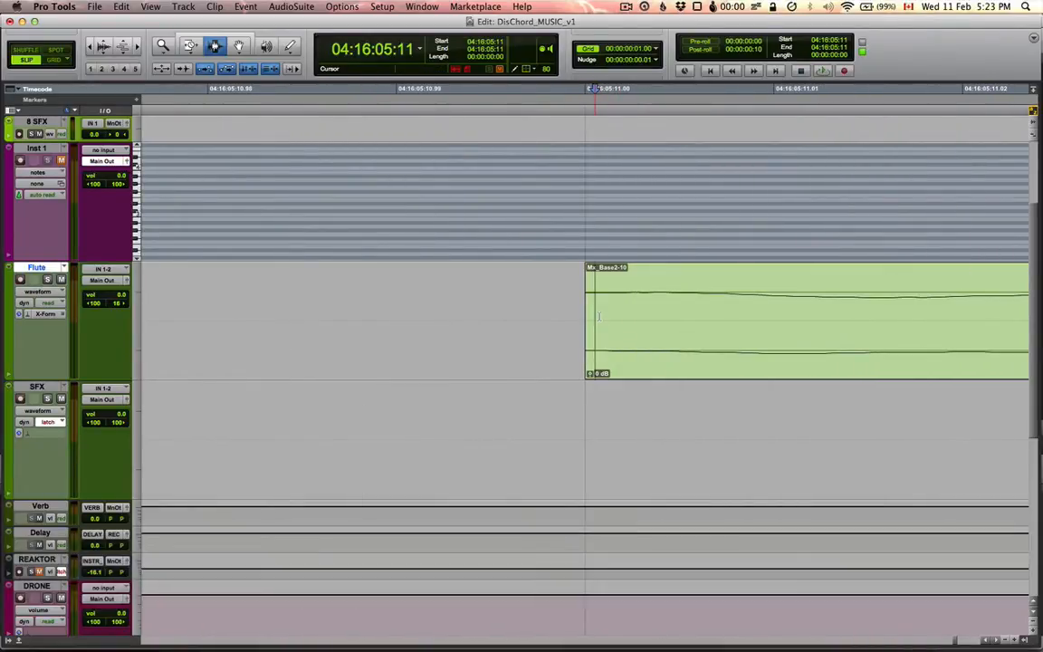
key(d)
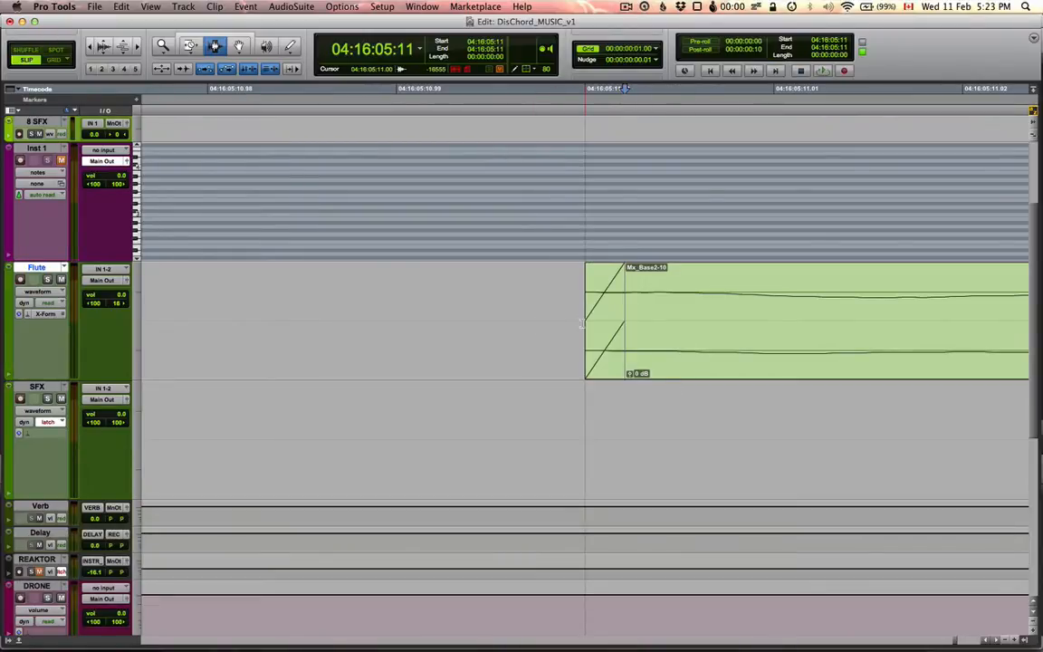
drag(581, 323, 622, 324)
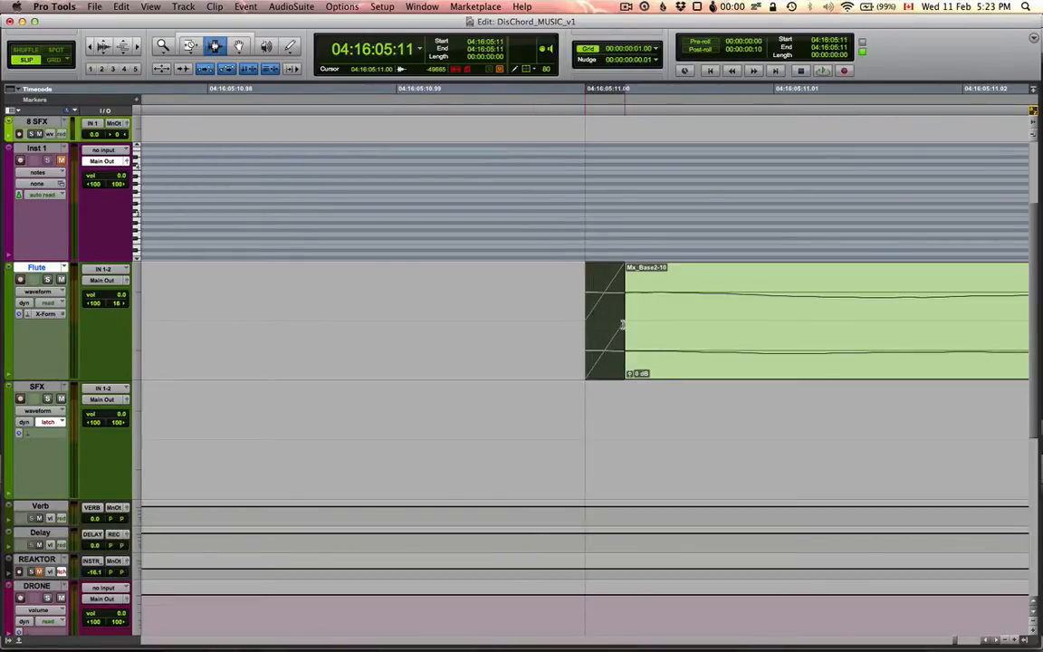
Add a very short fade-out at the end of the pasted Flute section, at 04:16:10:16
key(Tab)
key(Tab)
key(Tab)
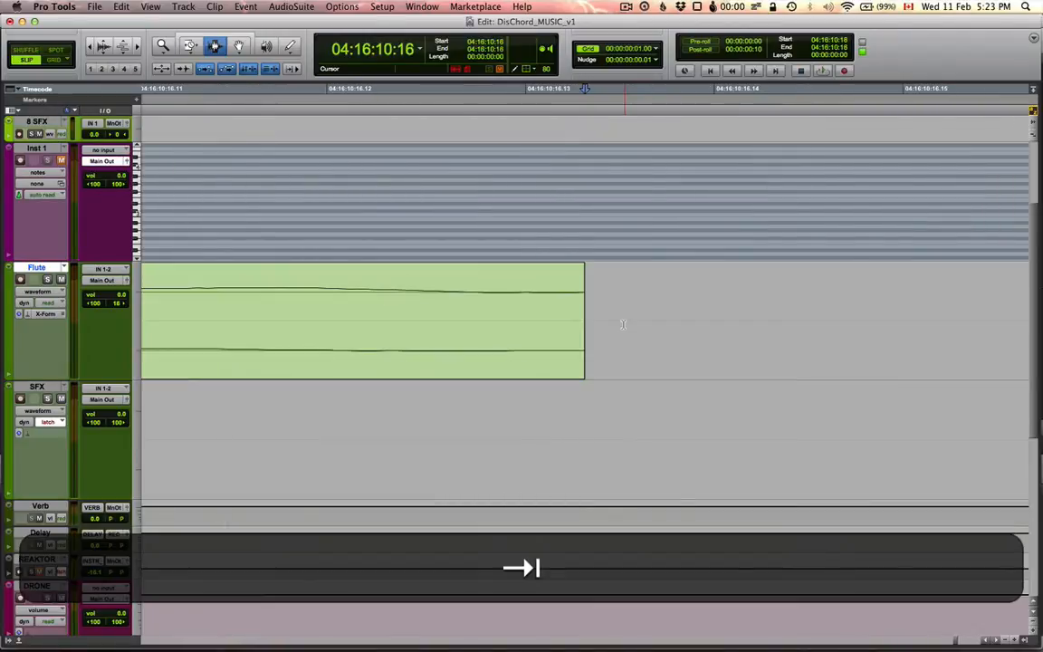
key(g)
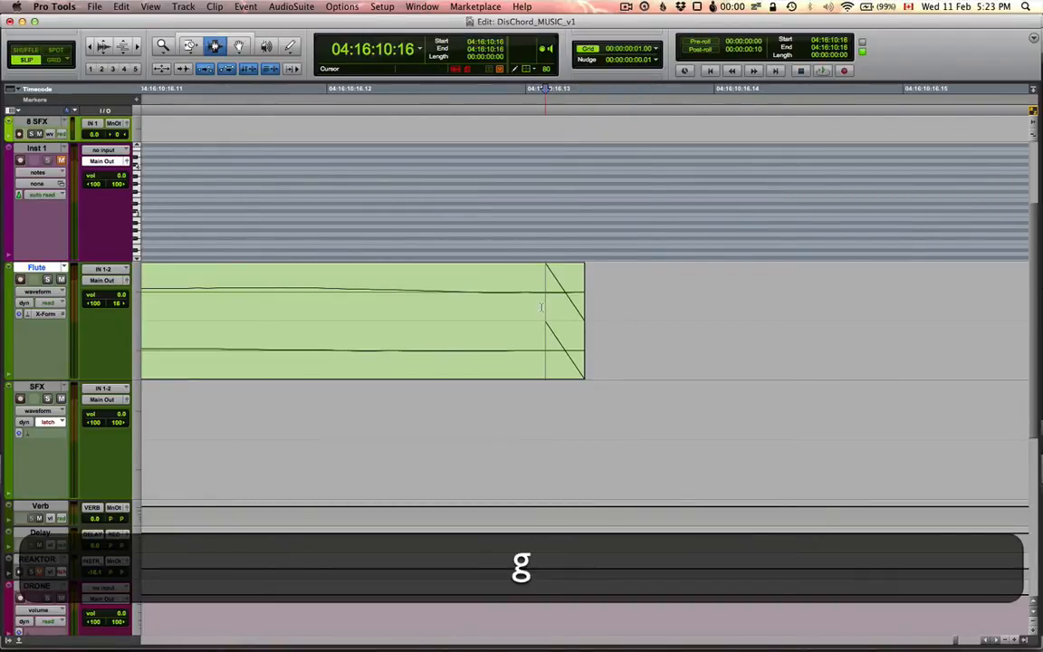
key(r)
key(t)
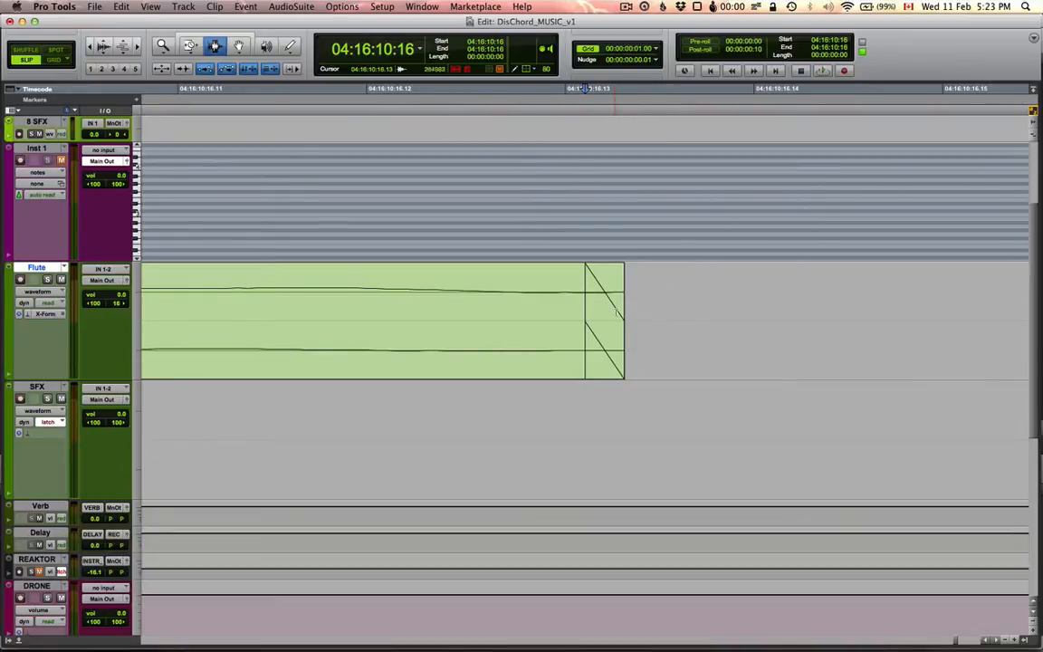
Consolidate the whole crossfaded Flute section from 04:16:05:11 to 04:16:10:16 into a single clip
key(r)
key(r)
key(r)
key(r)
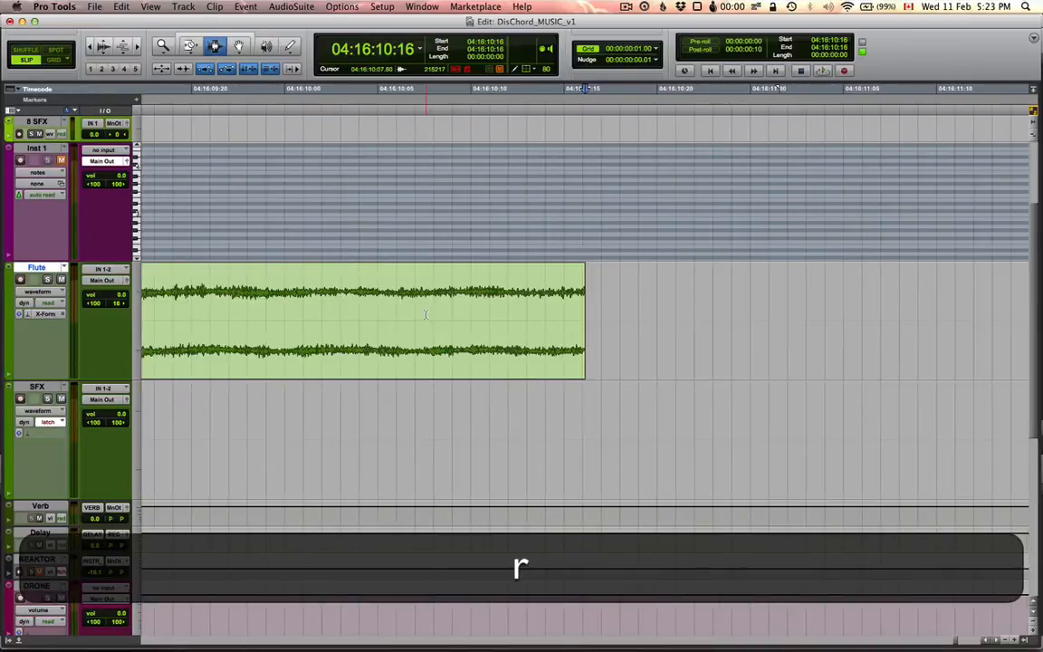
key(t)
click(388, 309)
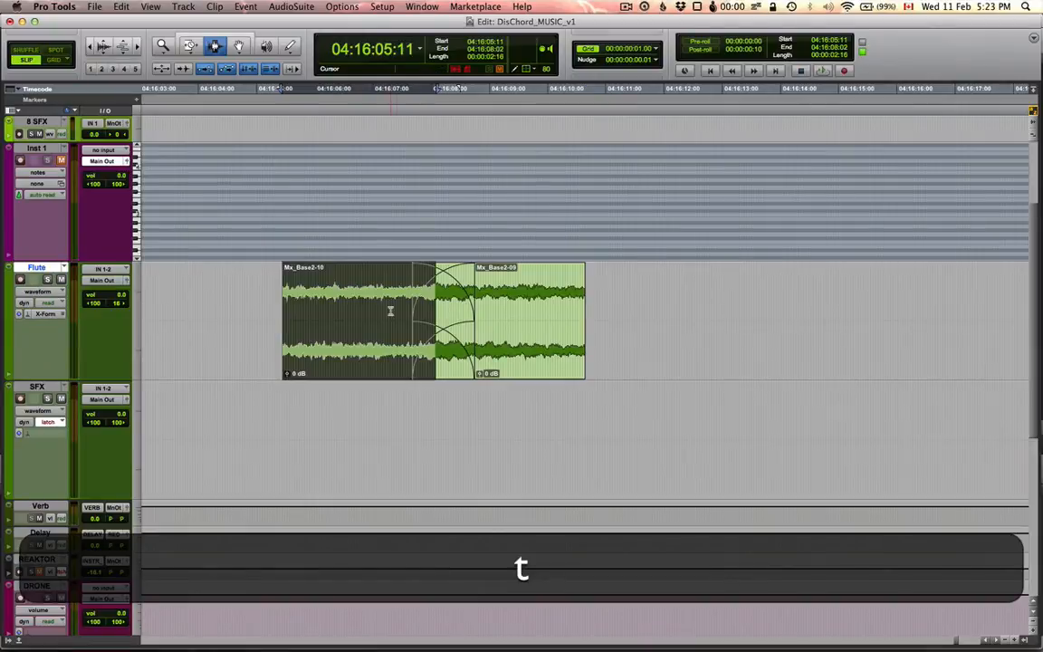
shift+click(512, 320)
key(alt+shift+3)
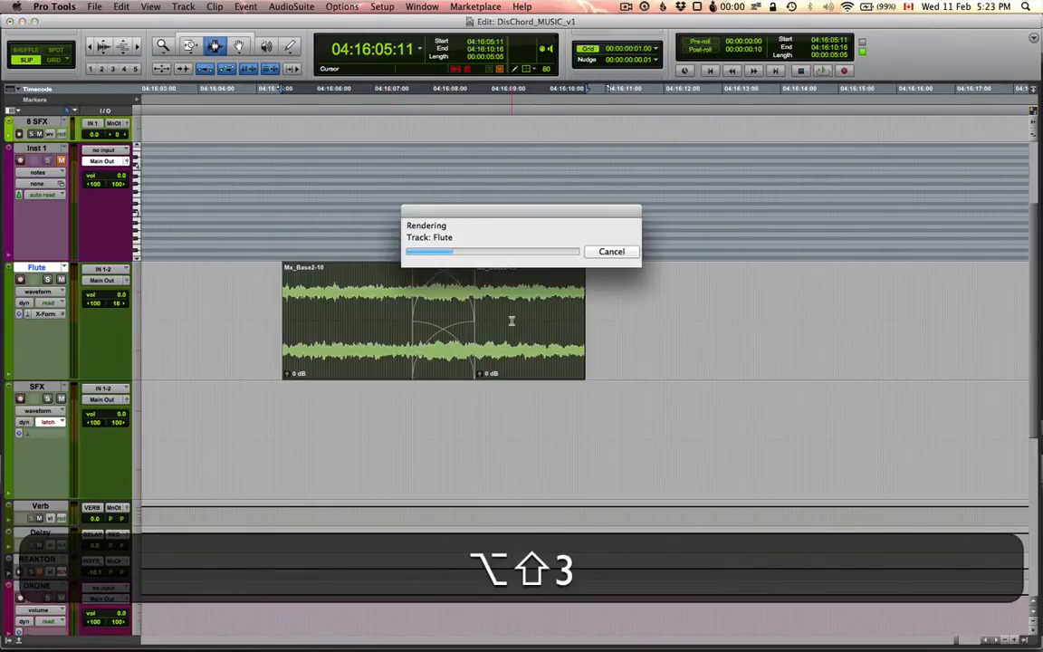
Rename the consolidated Flute clip and its disk file as Lp_Drone
key(super+4)
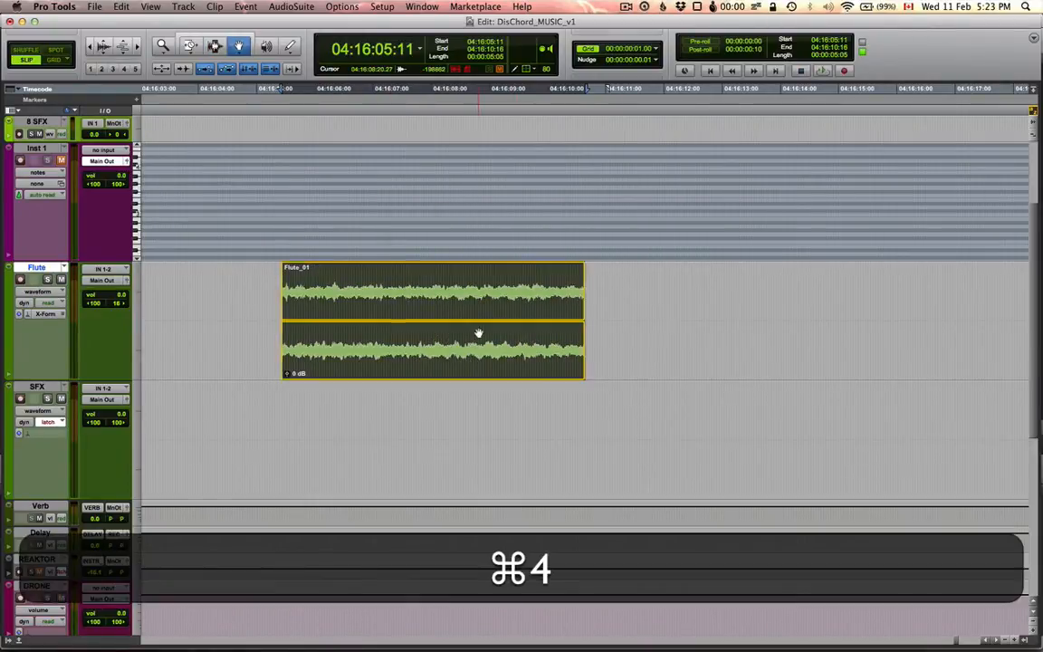
double_click(479, 331)
key(Right)
key(BackSpace)
key(BackSpace)
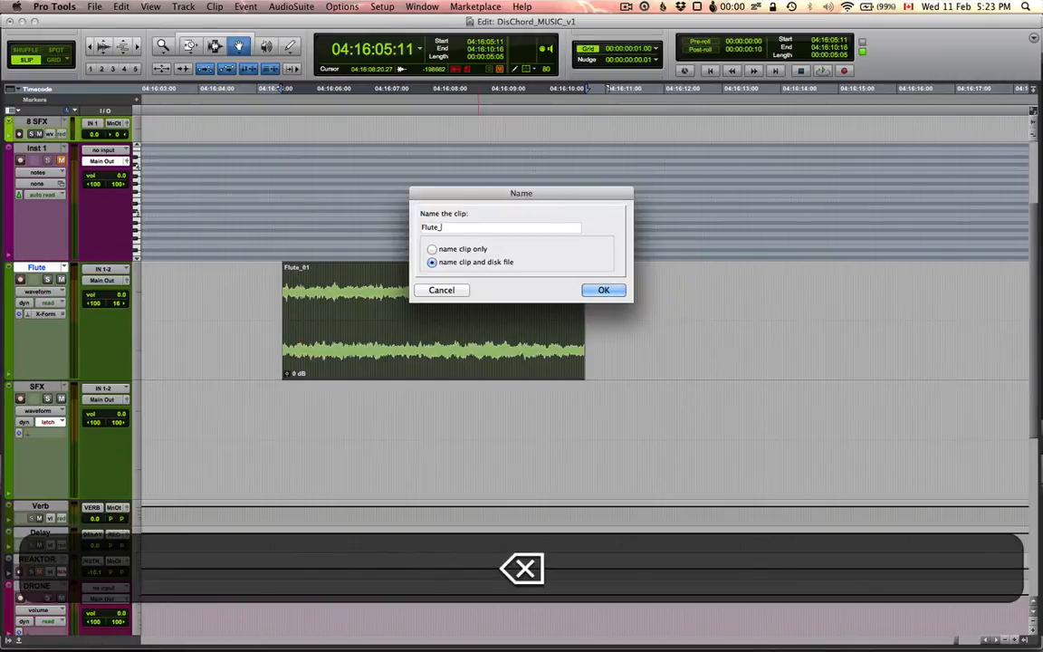
key(Left)
text(LP_)
key(shift+Right)
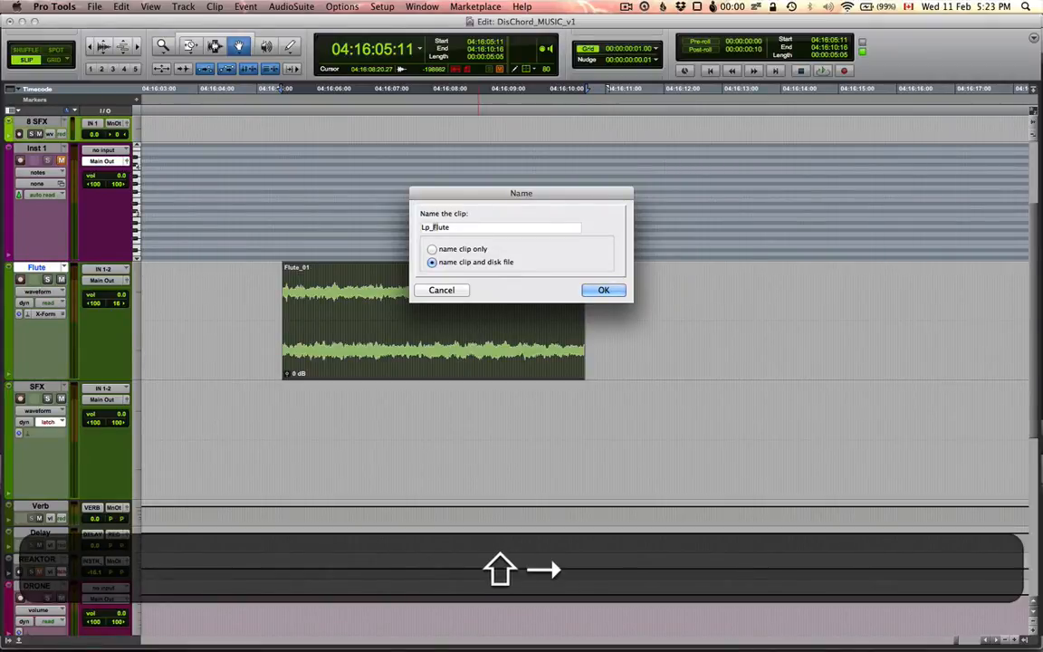
text(Drone)
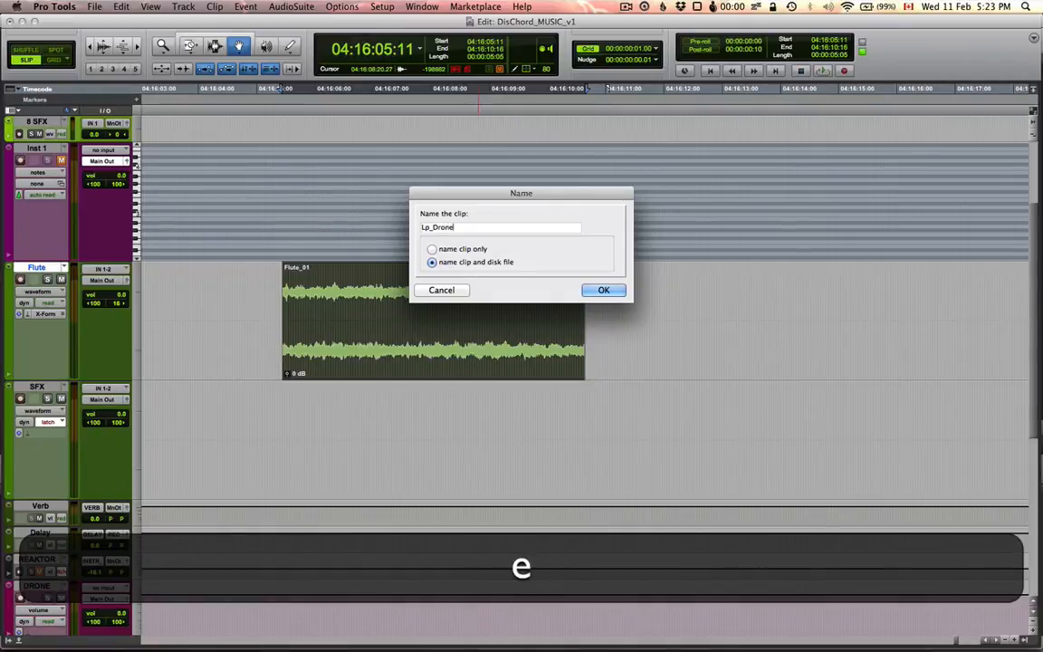
key(shift+Return)
Export the Lp_Drone clip as an interleaved 24-bit, 48 kHz WAV file
key(shift+super+k)
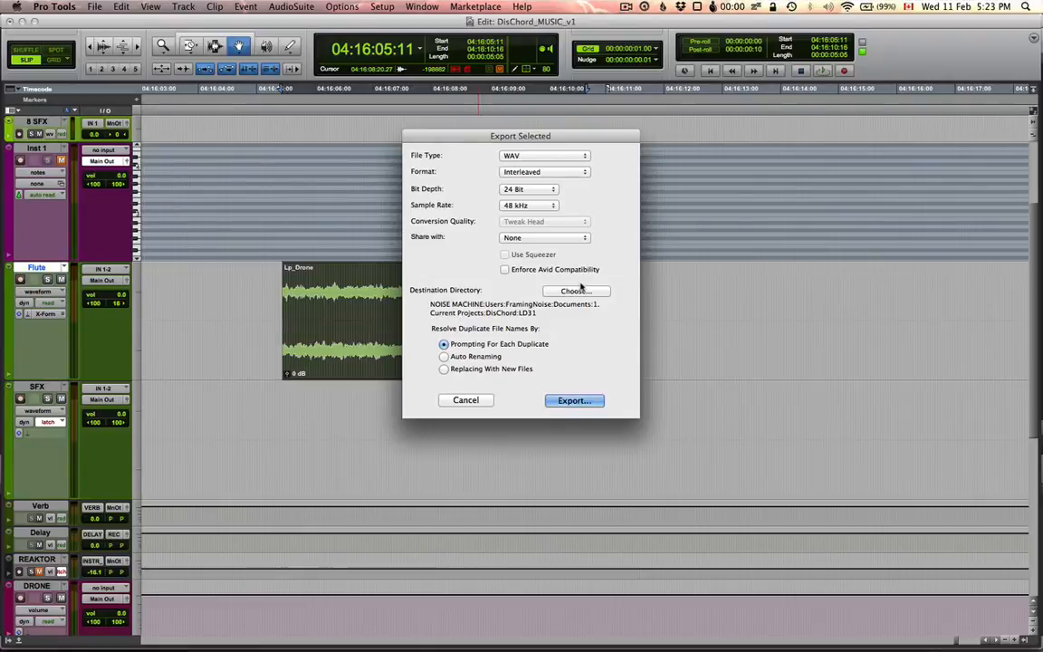
click(572, 400)
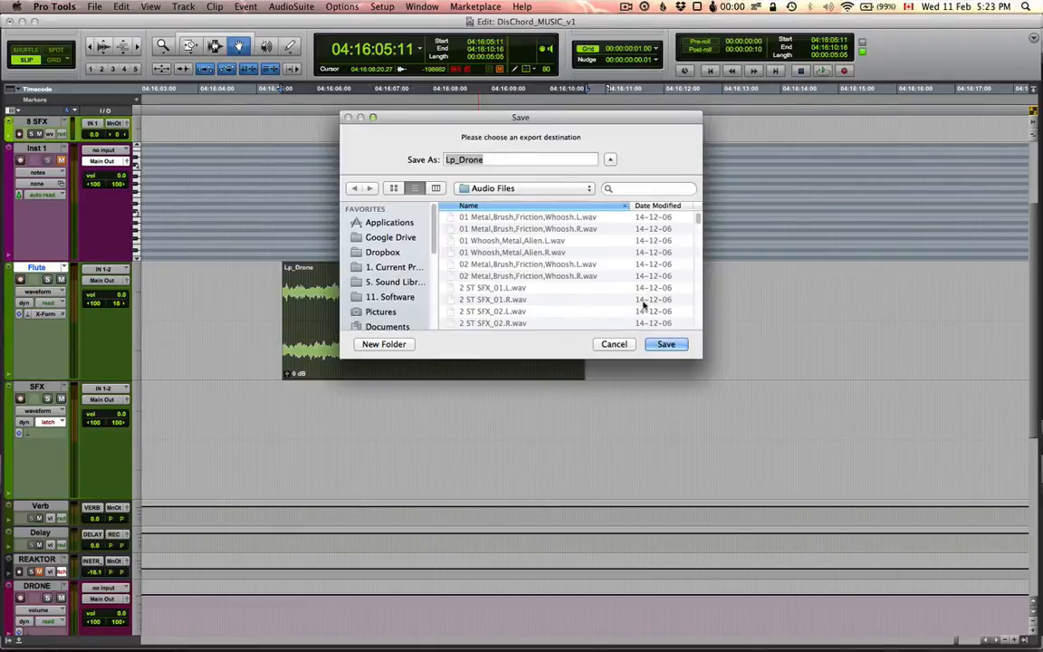
click(666, 344)
click(603, 228)
text(4)
click(664, 344)
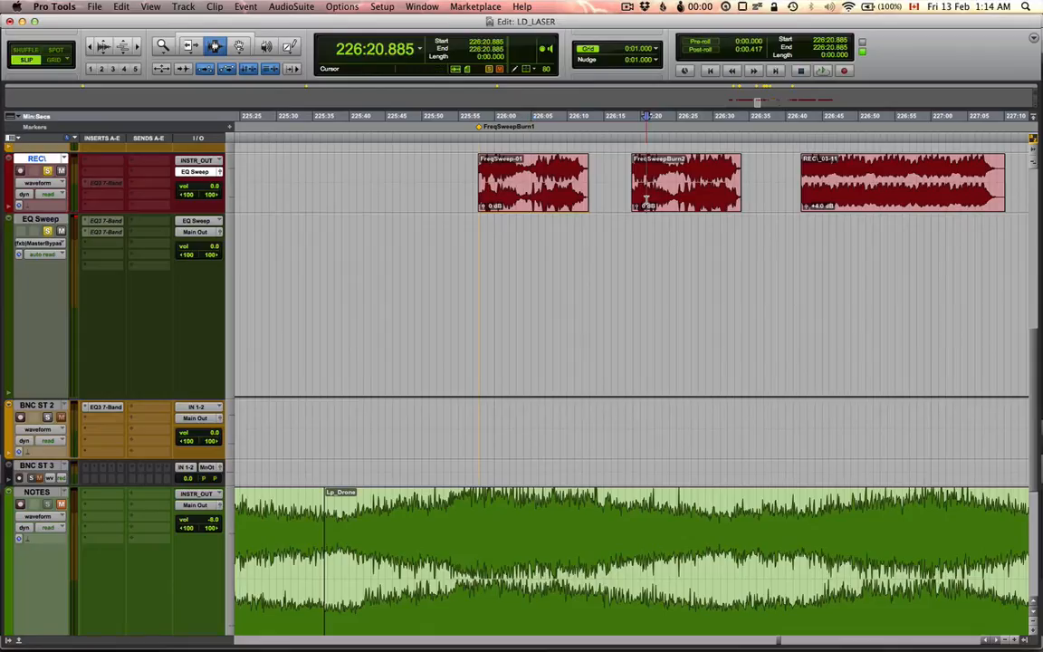
Play back the entire FreqSweepBurn2 clip on the REC\ track, then copy it
key(r)
key(t)
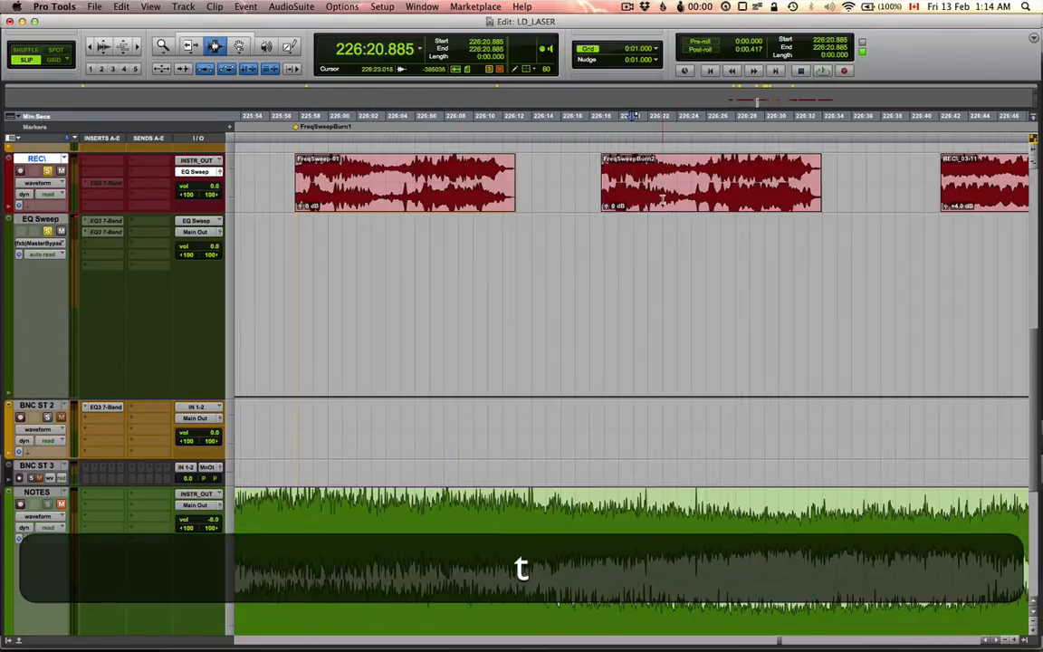
click(740, 182)
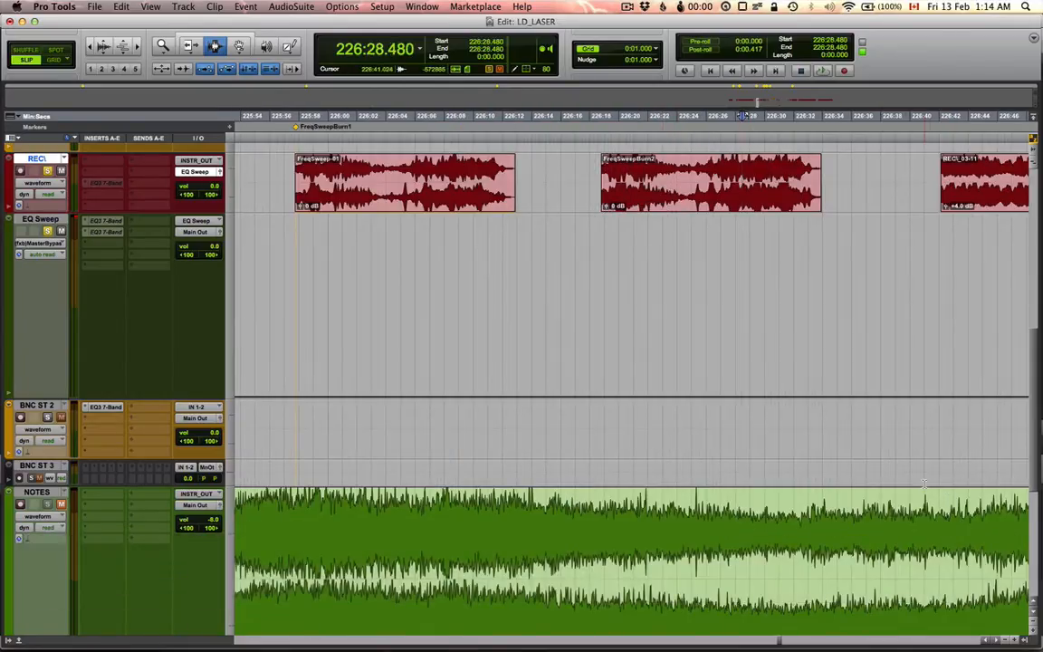
key(r)
key(t)
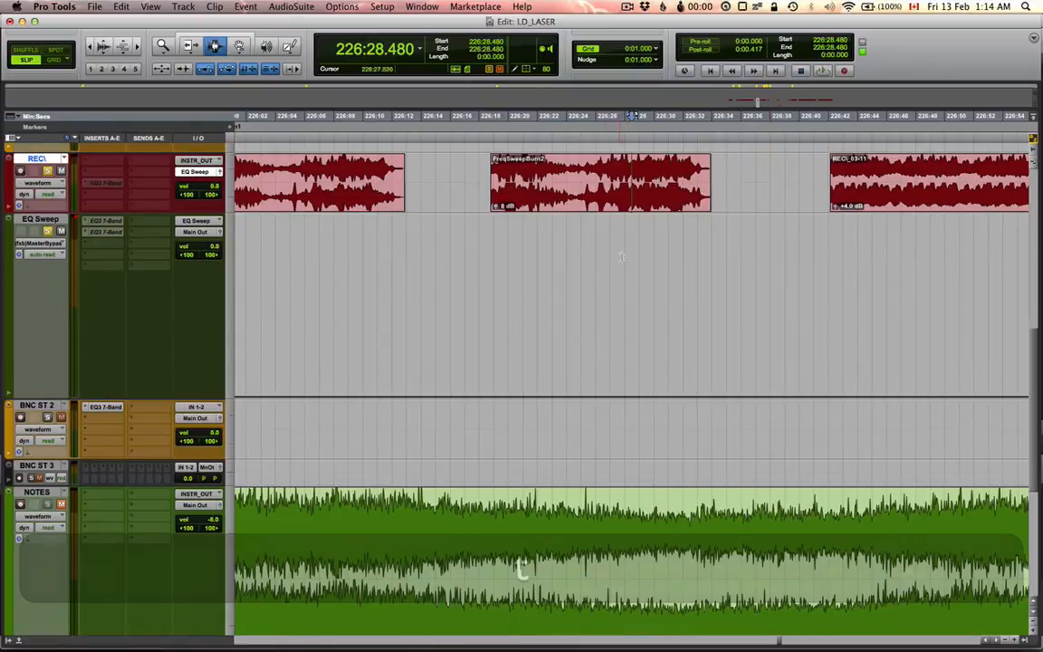
double_click(586, 193)
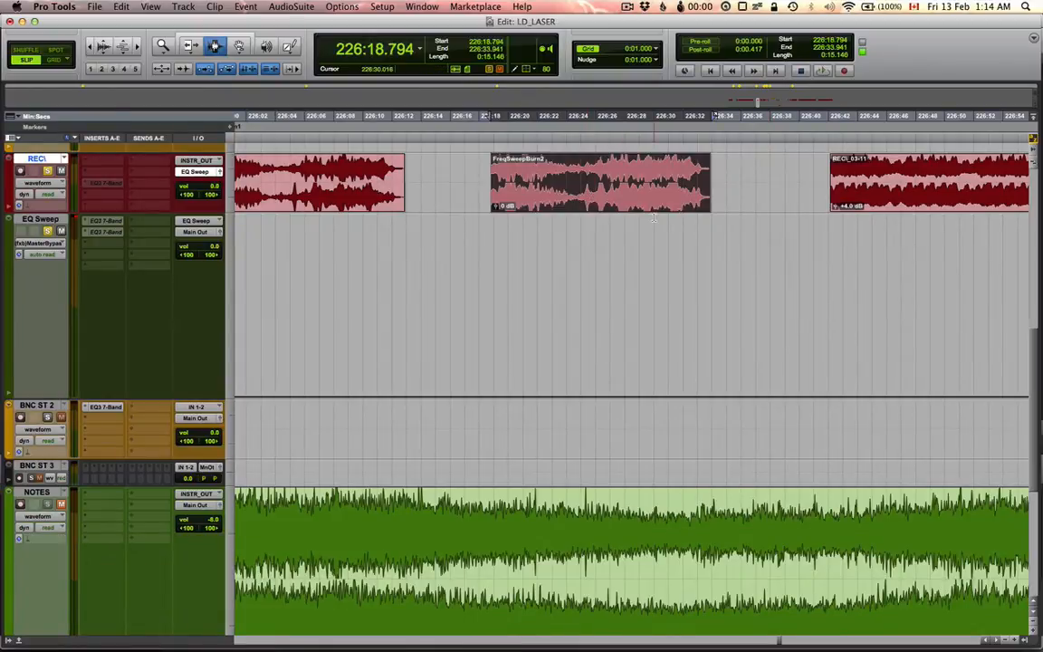
key(space)
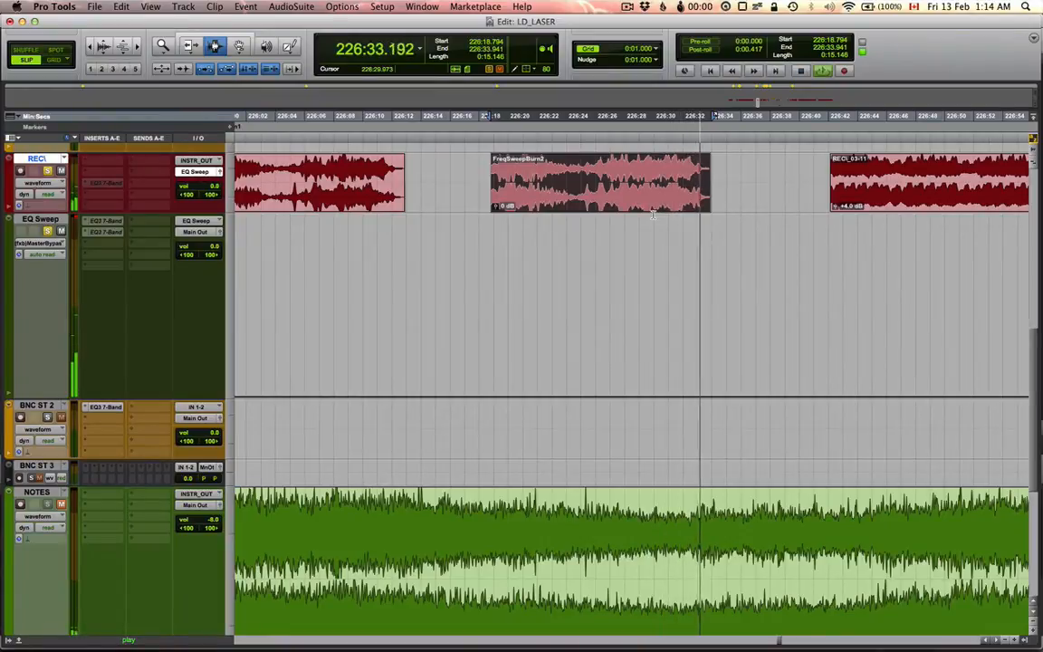
key(space)
key(space)
key(space)
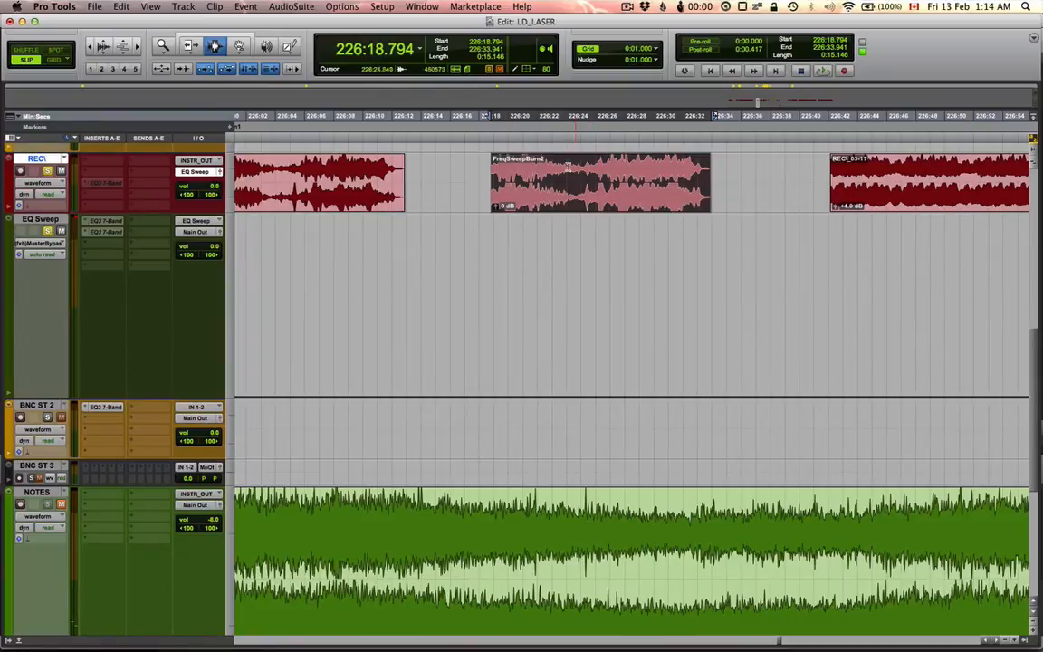
key(super+c)
Play back the REC\_03-11 clip from 226:49.130
click(932, 167)
key(space)
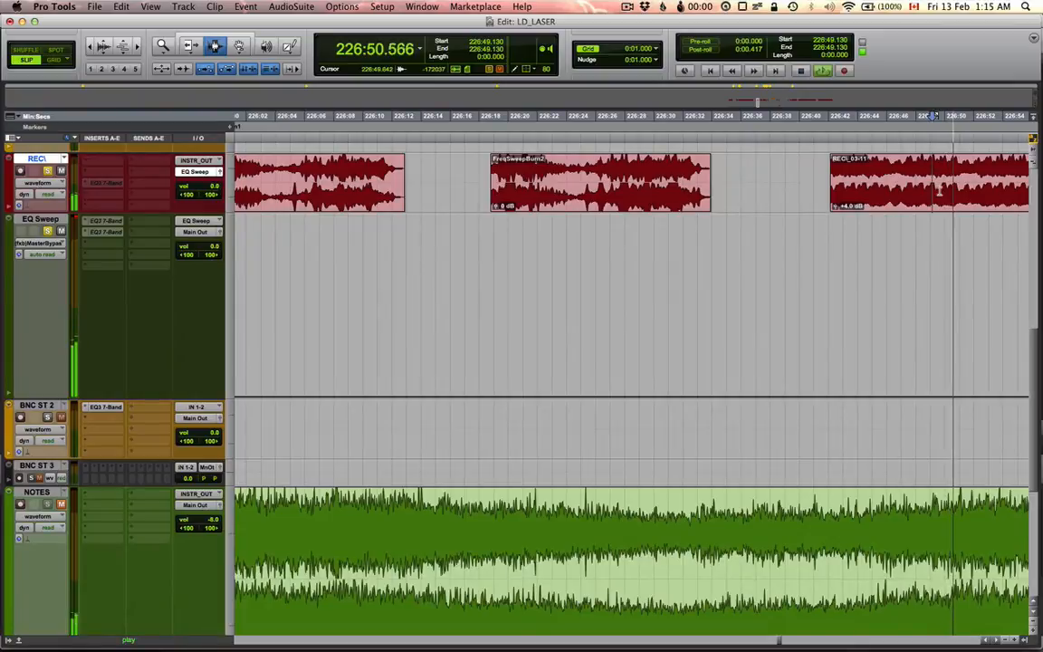
key(space)
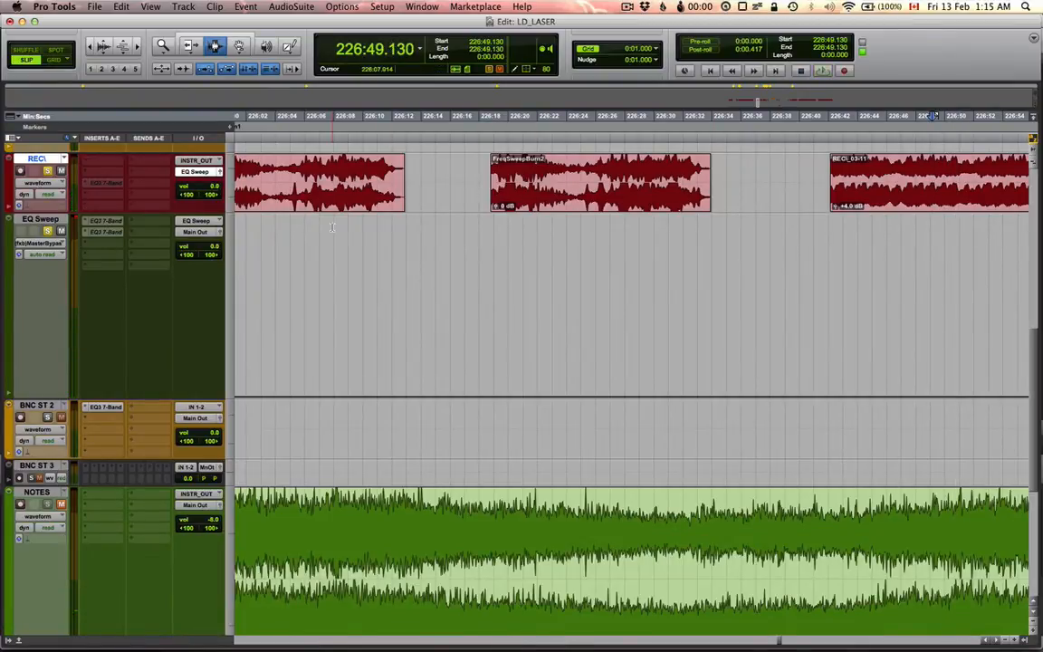
Play back FreqSweep-01 from 226:01.173 and FreqSweepBurn2 from 226:23.786 for comparison
key(r)
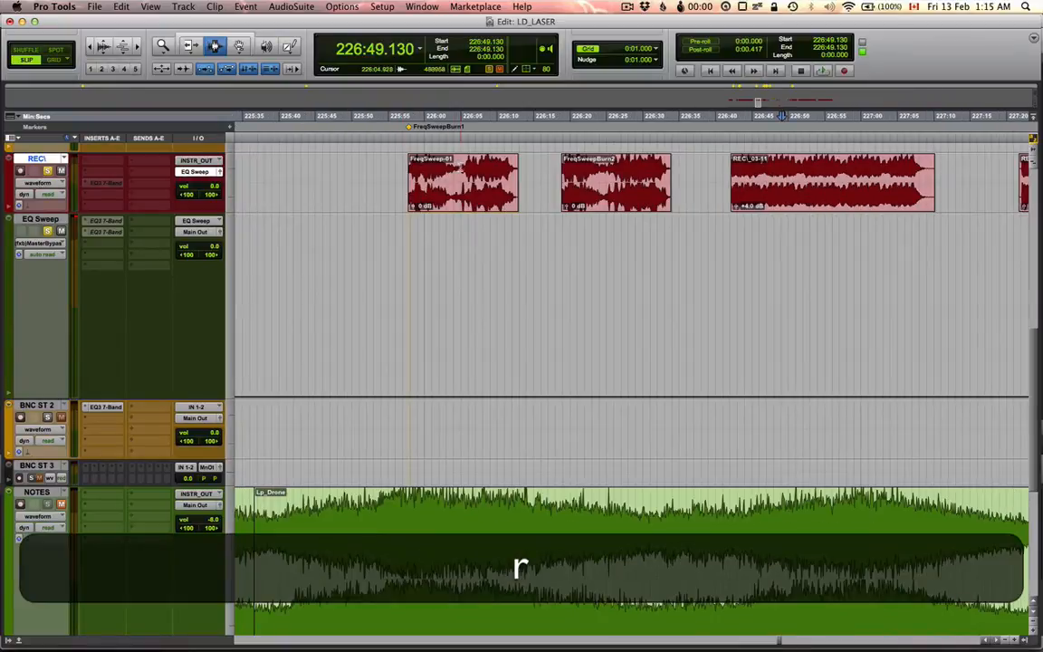
click(442, 176)
key(space)
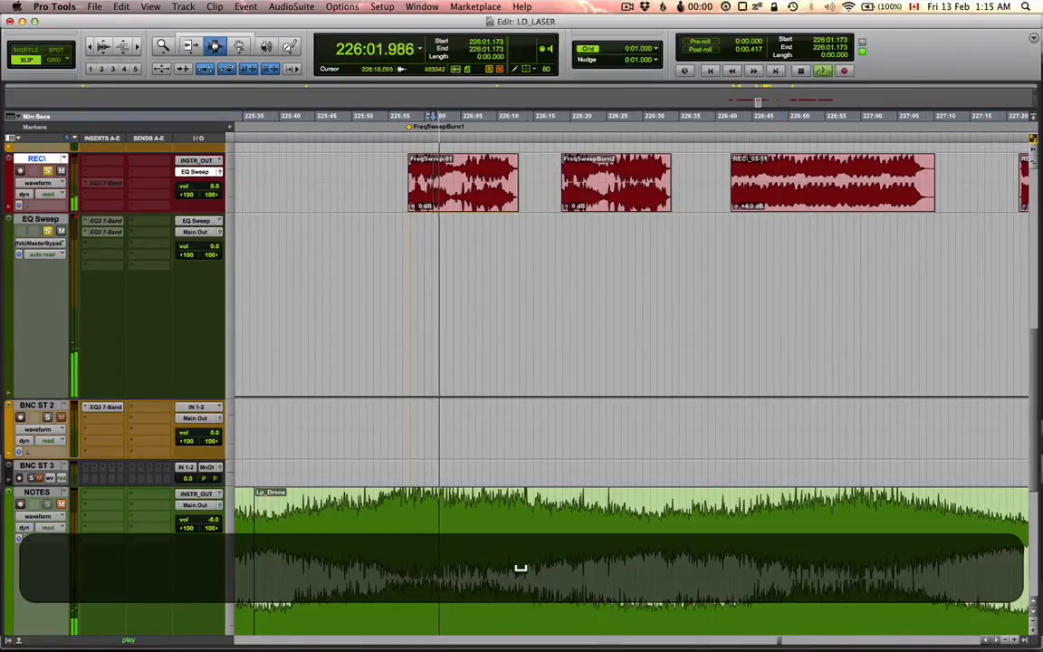
key(space)
key(space)
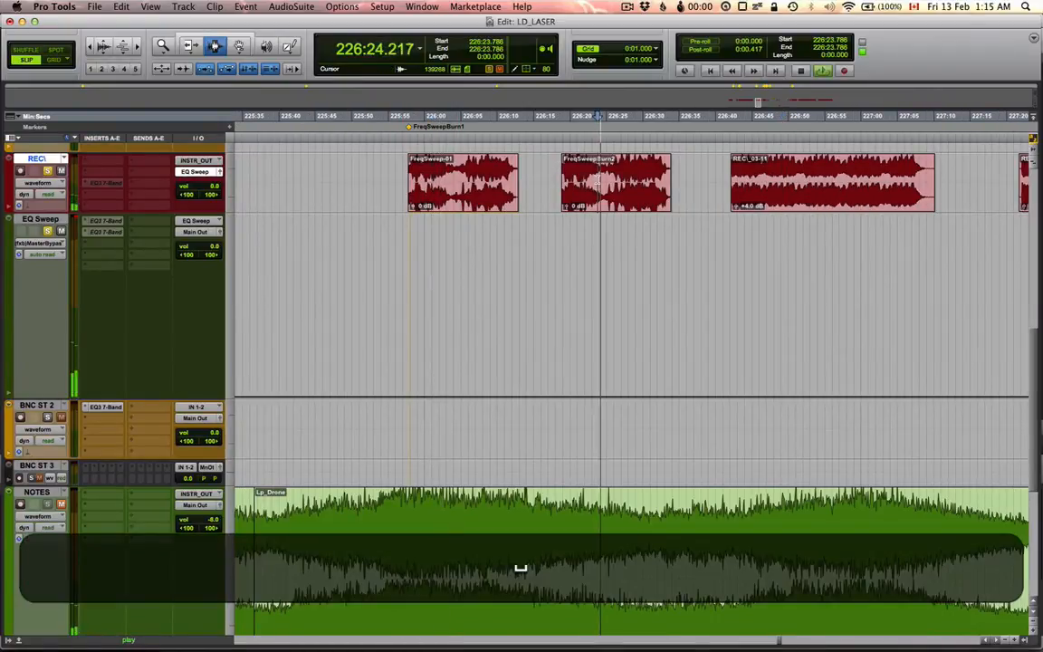
key(space)
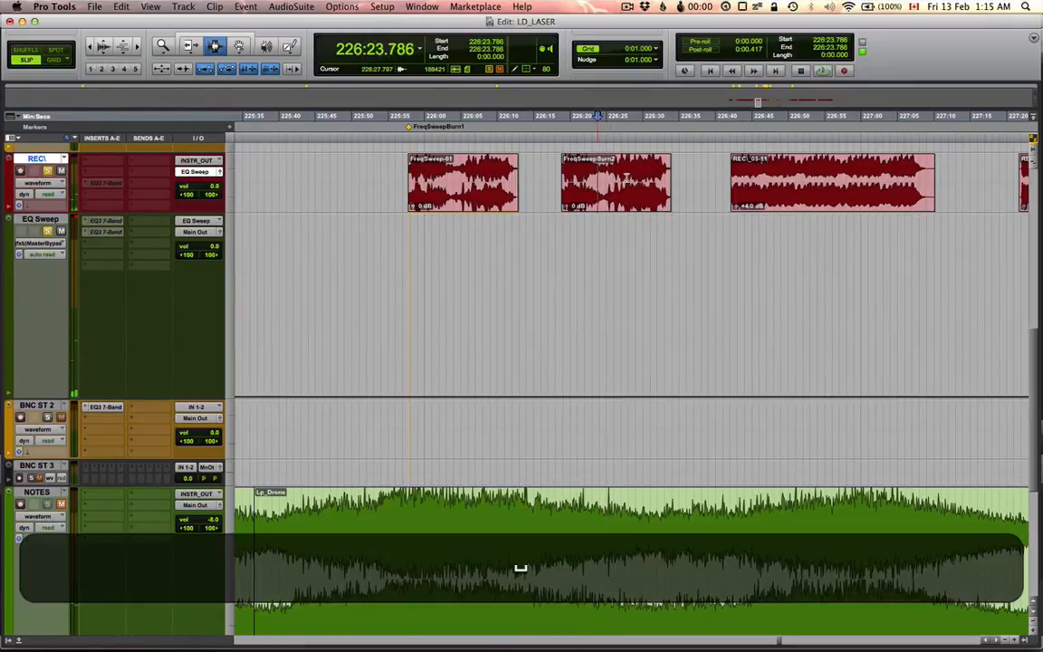
Play back the FreqSweepBurn2 clip from 226:21.952
key(t)
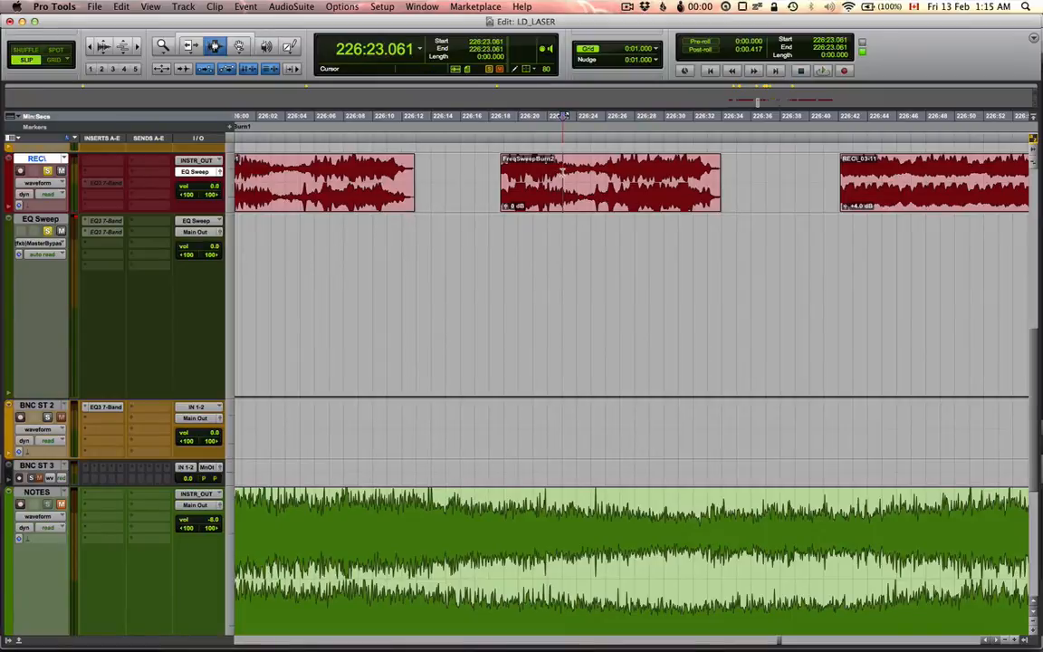
key(space)
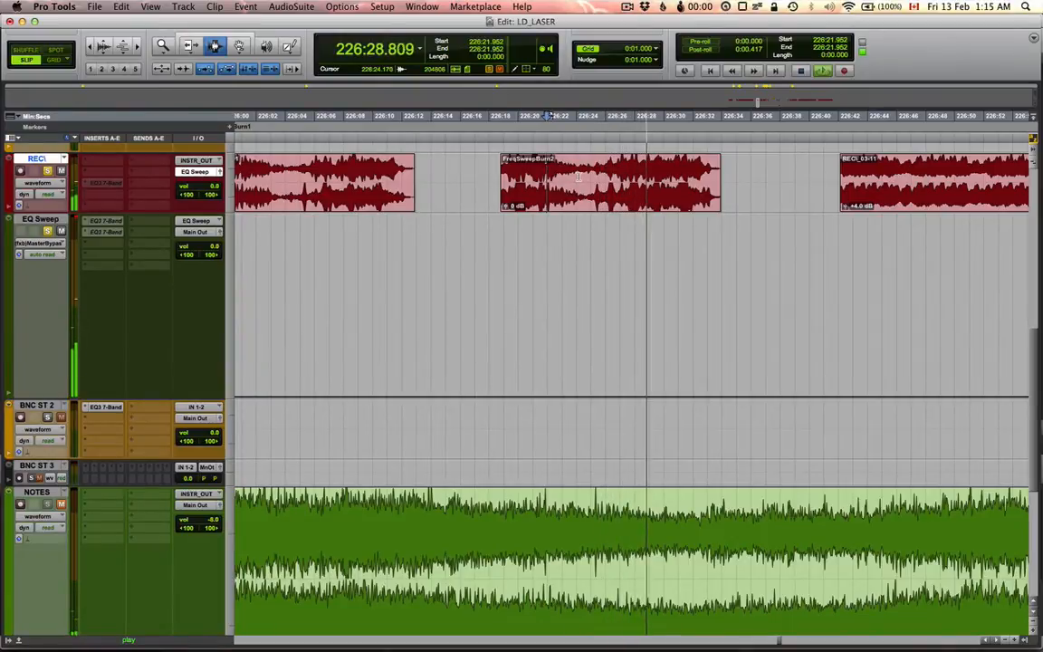
key(space)
key(t)
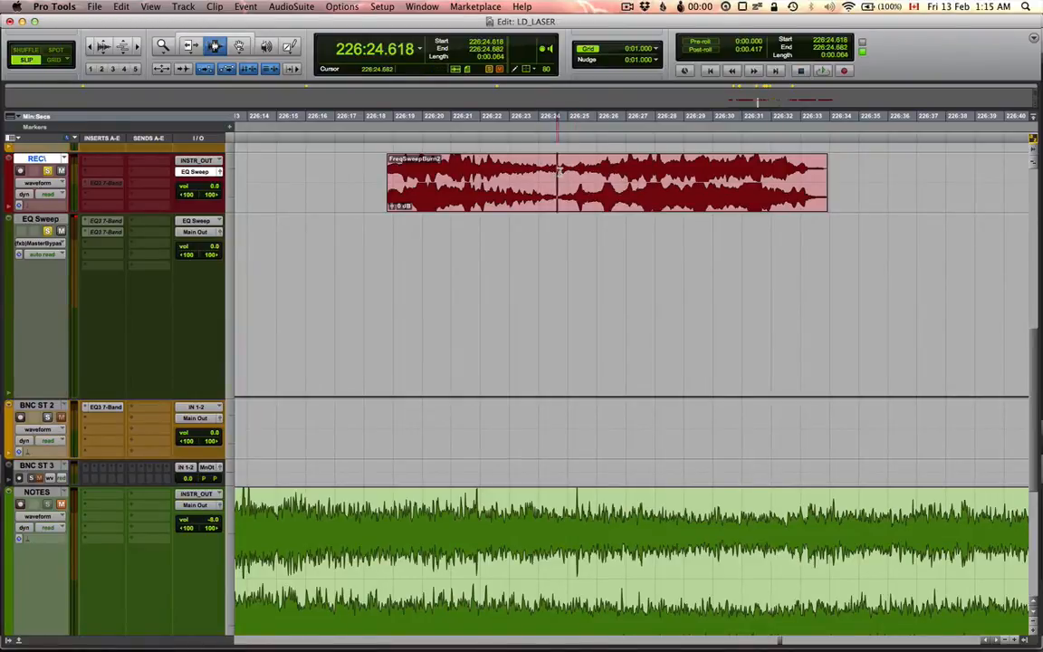
drag(559, 172, 801, 163)
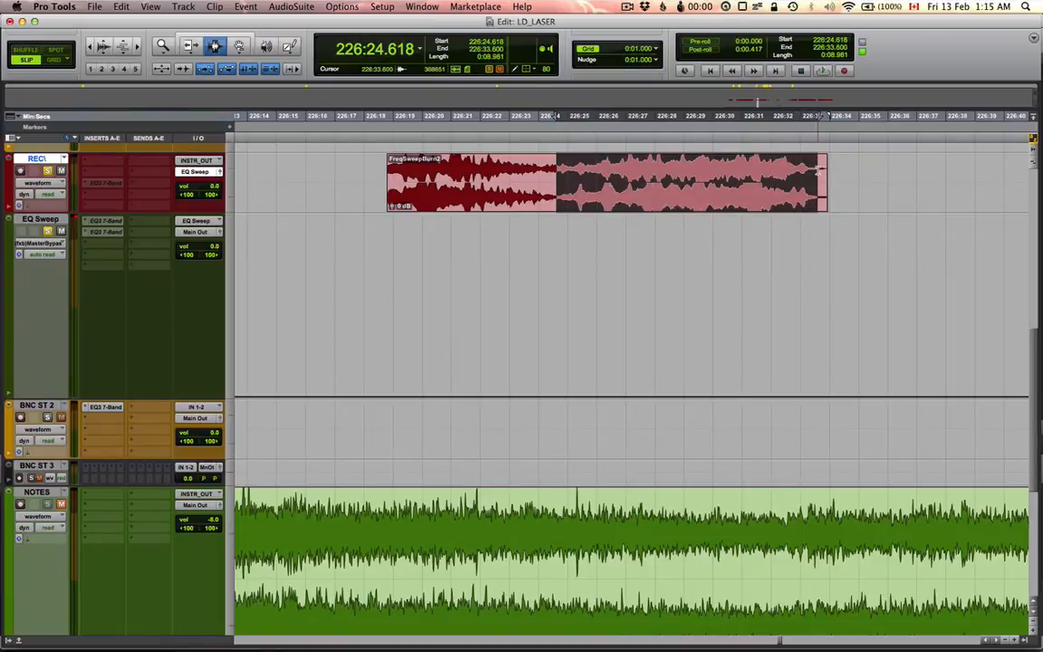
key(super+r)
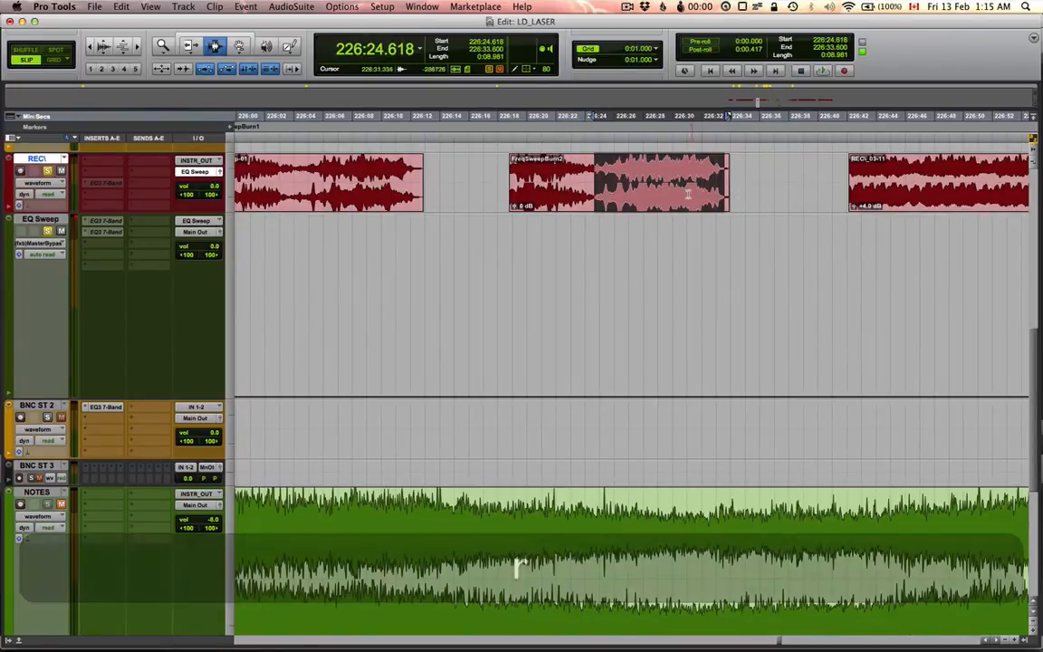
Copy the whole FreqSweepBurn2 clip and paste it into empty space on the REC\ track at 254:35.349
double_click(627, 197)
key(super+c)
key(r)
key(r)
key(r)
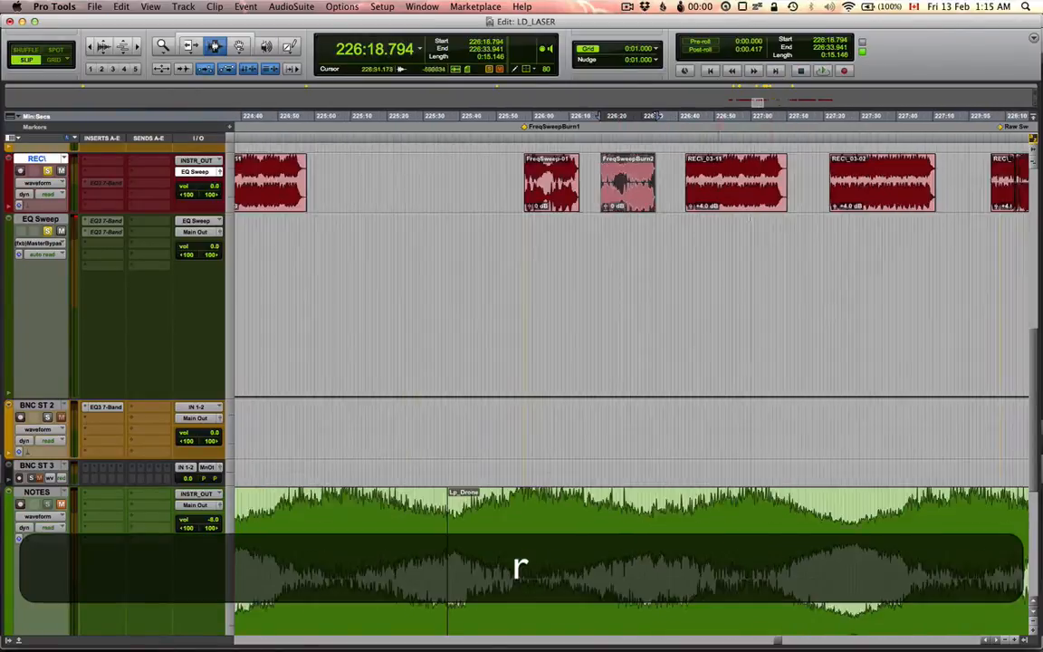
click(823, 187)
key(t)
key(t)
key(t)
key(t)
key(t)
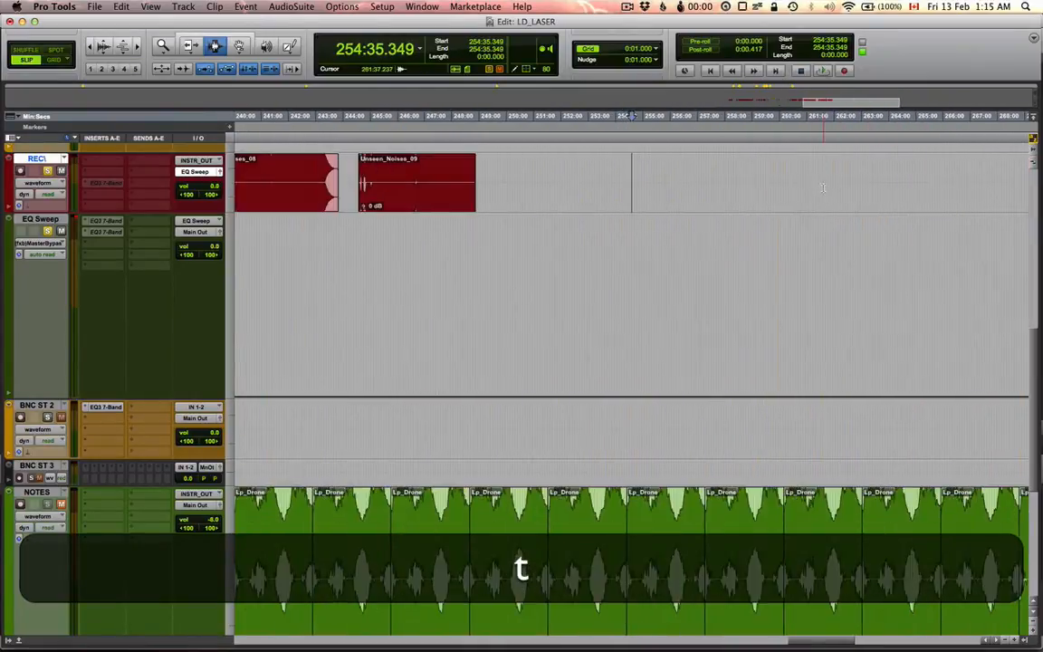
key(super+v)
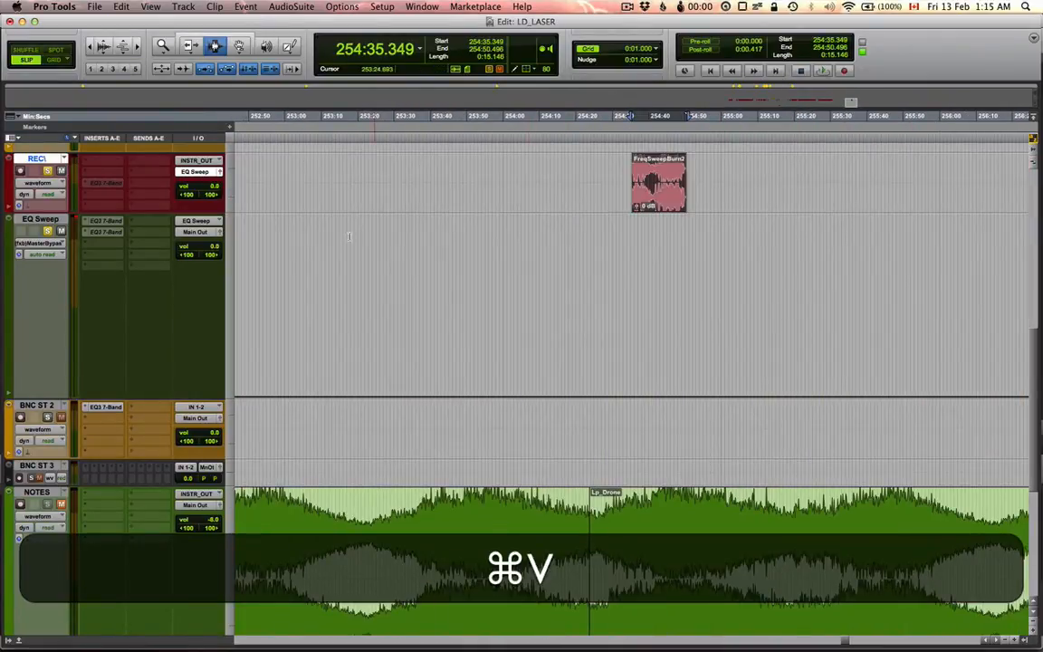
Copy the pasted FreqSweepBurn2 clip's section from 254:41.109 to 254:50.197 and paste it on the REC\ track at 255:00.181
key(t)
key(t)
key(t)
key(r)
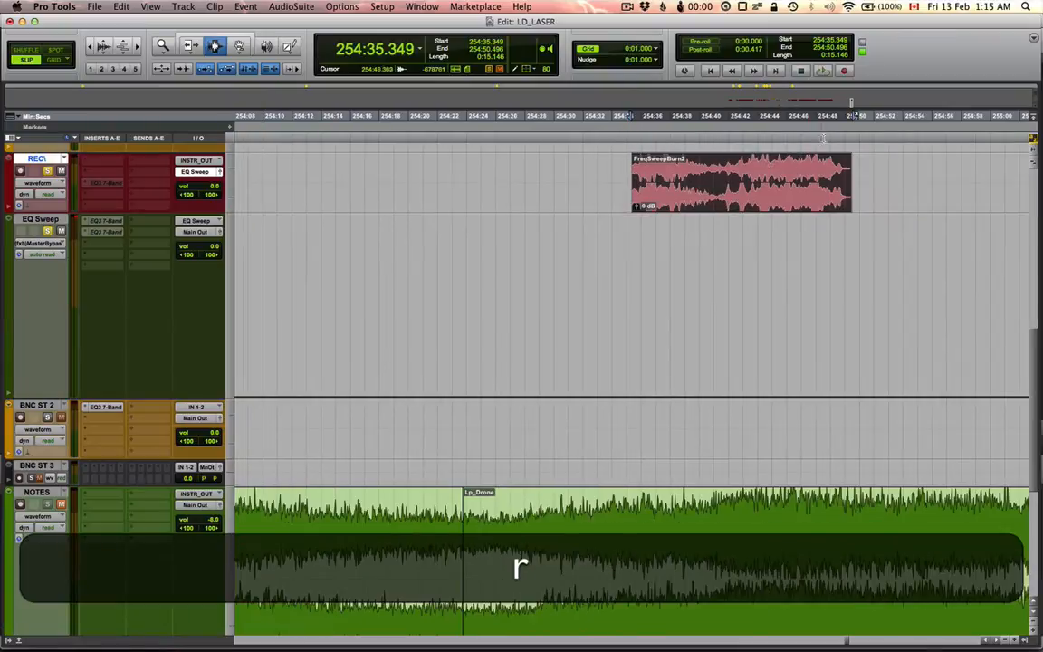
drag(715, 177, 853, 161)
key(super+c)
key(super+r)
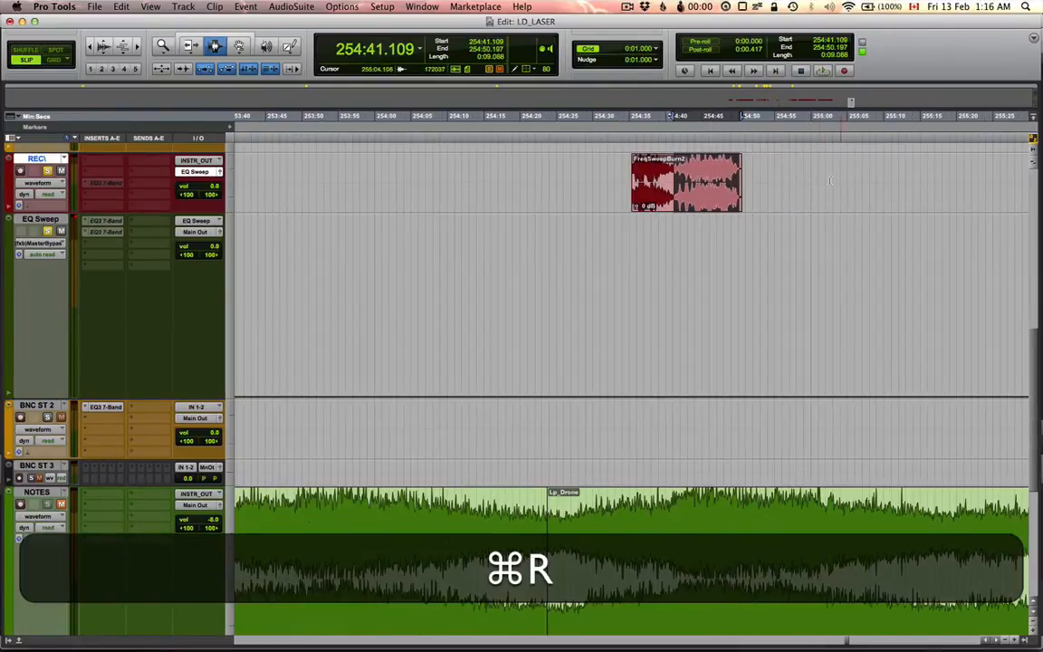
click(812, 184)
key(super+v)
Play back the pasted FreqSweepBurn2 section on the REC\ track from 255:00.181
key(super+t)
key(t)
key(r)
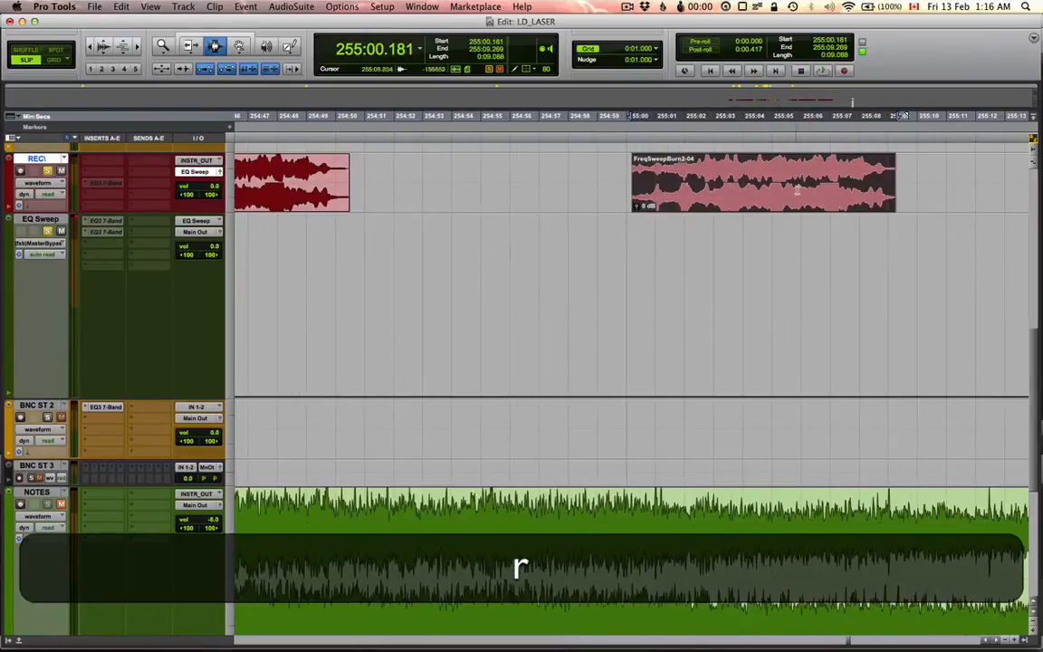
click(798, 181)
key(t)
key(r)
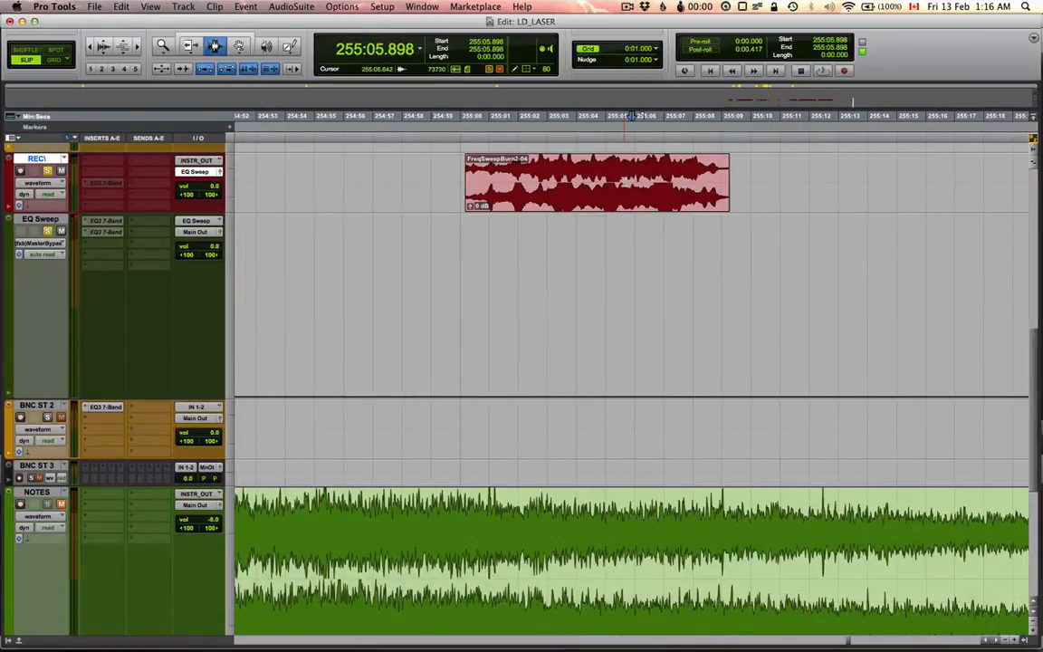
double_click(624, 181)
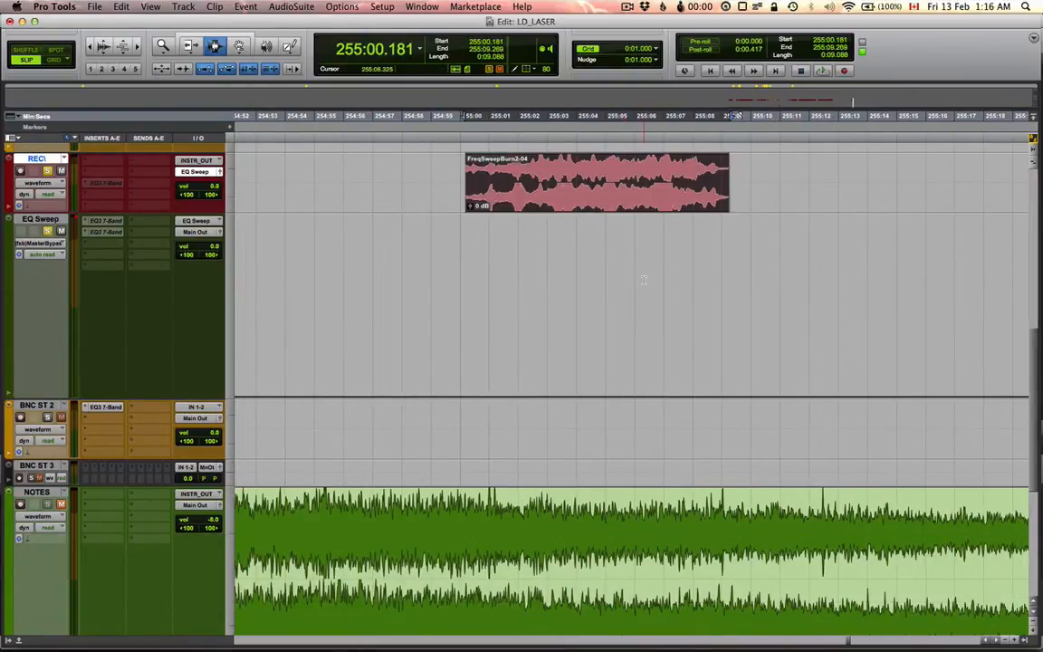
key(space)
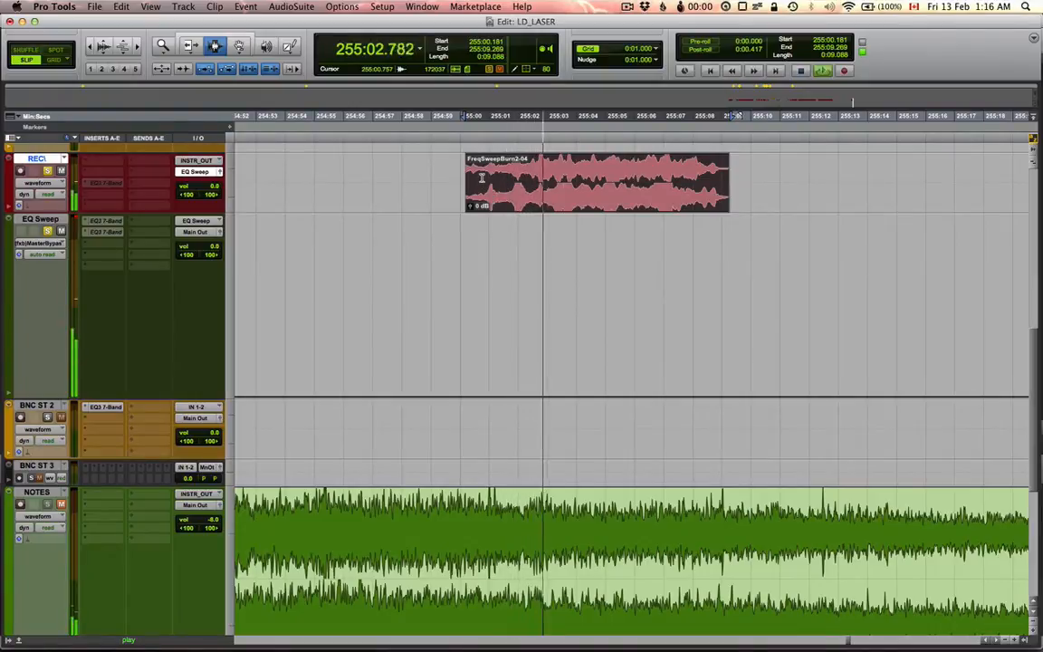
key(space)
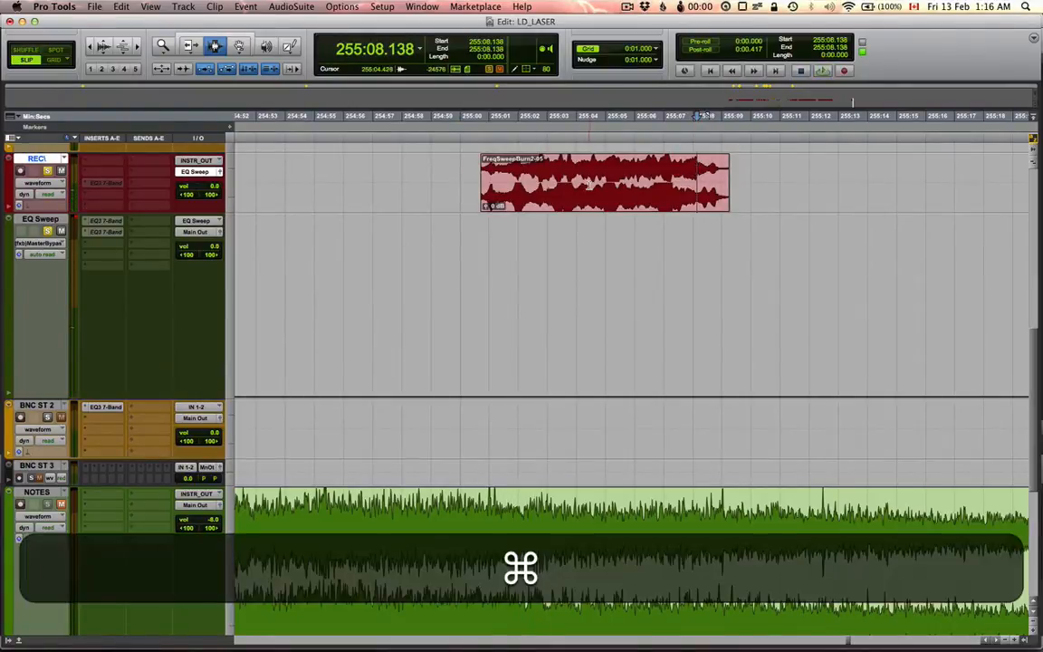
Extend the start of the pasted FreqSweepBurn2 section back to 254:58.282 and audition it
key(super+a)
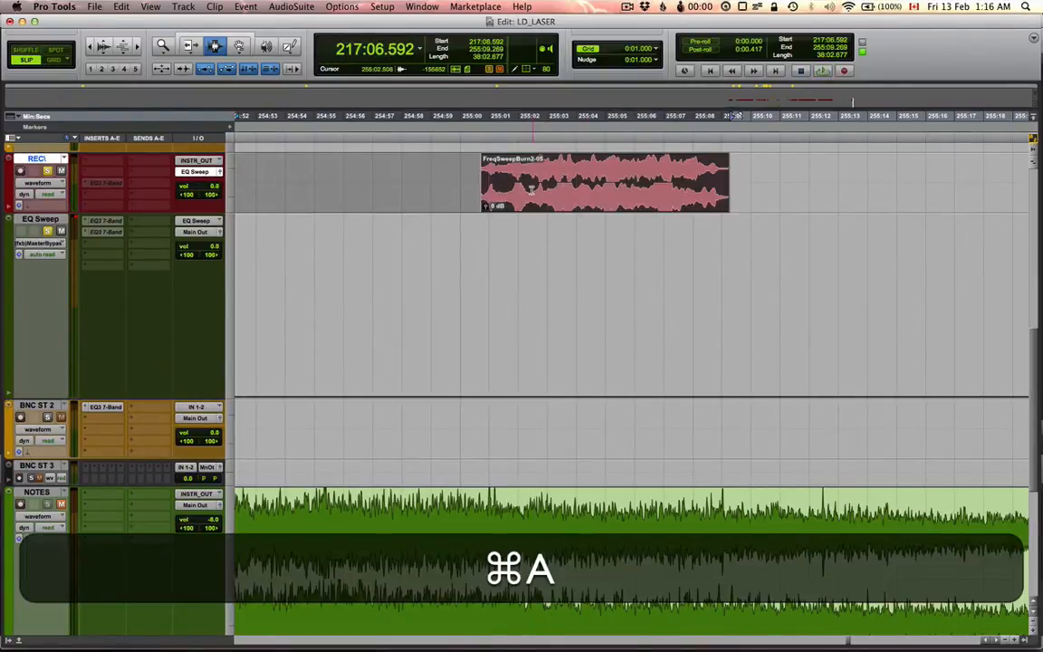
key(super+2)
key(super+3)
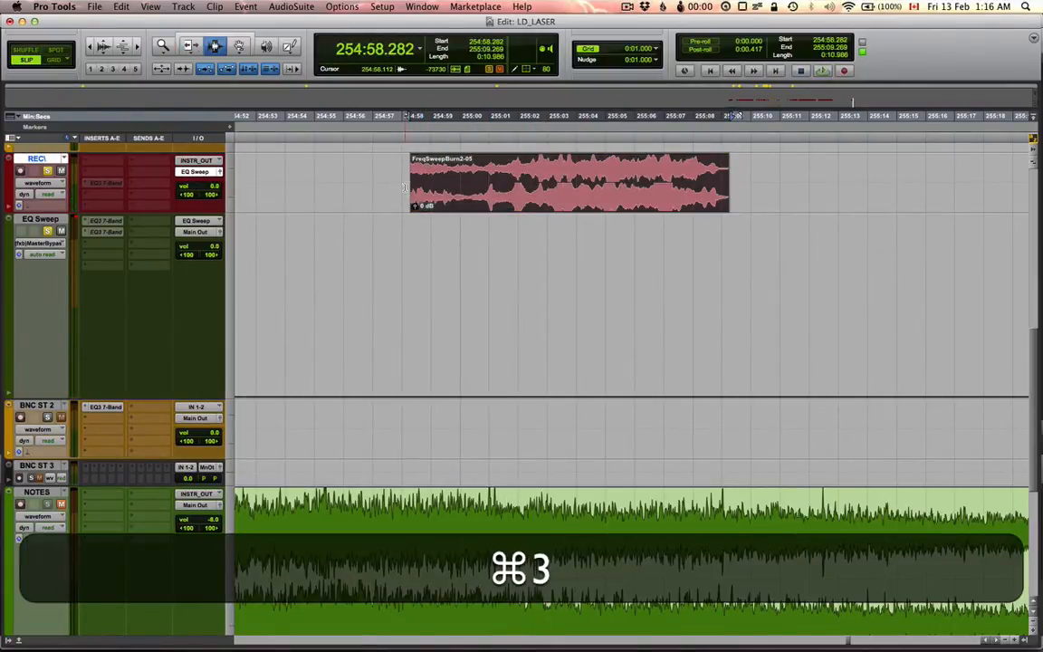
key(super+space)
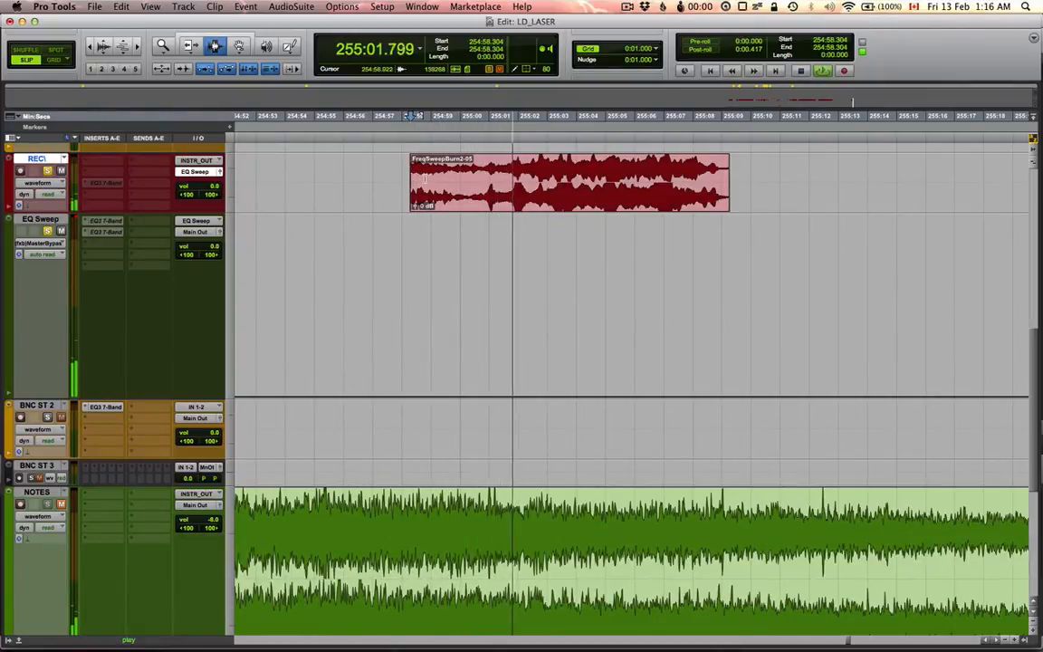
key(space)
Copy the clip's opening from 254:58.346 to 255:00.842 and paste it over the clip's tail at 255:07.626
drag(411, 178, 484, 178)
key(super+c)
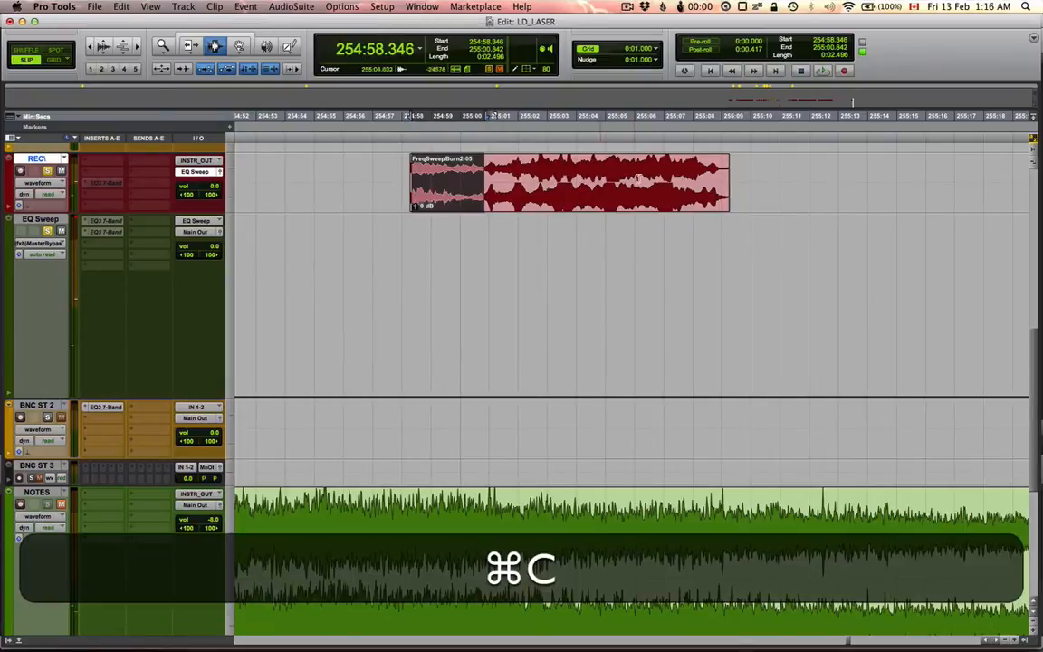
click(684, 178)
key(super+v)
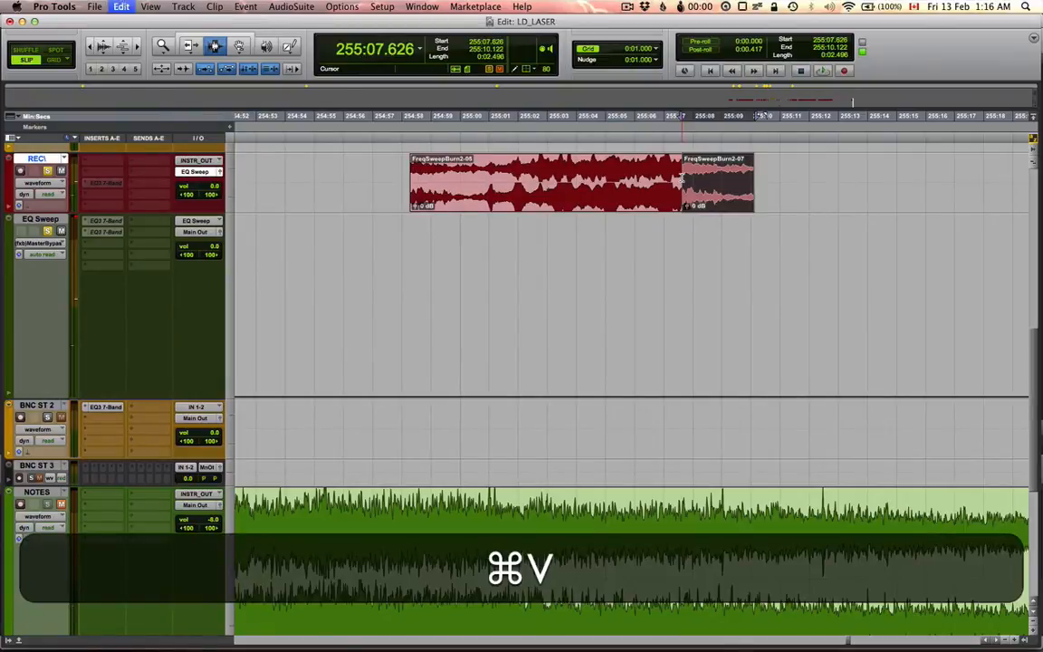
Create an Equal Power crossfade across the join of the two clips from 255:07.285 to 255:08.032
drag(678, 181, 684, 181)
key(super+f)
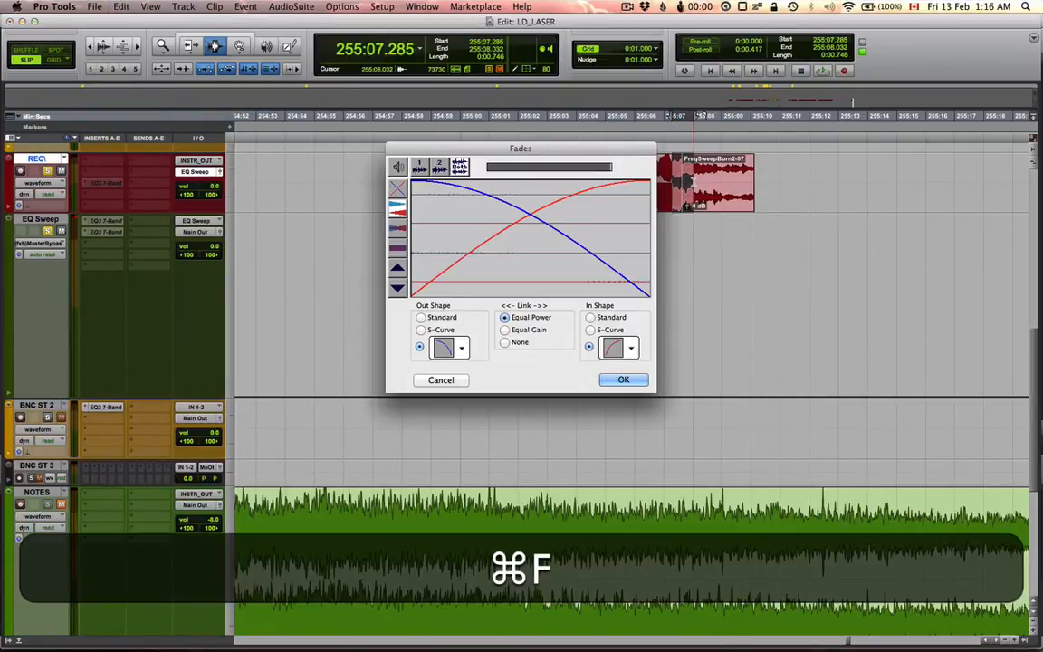
key(Return)
Play back both crossfaded clips from 254:58.282 to 255:10.122
double_click(449, 193)
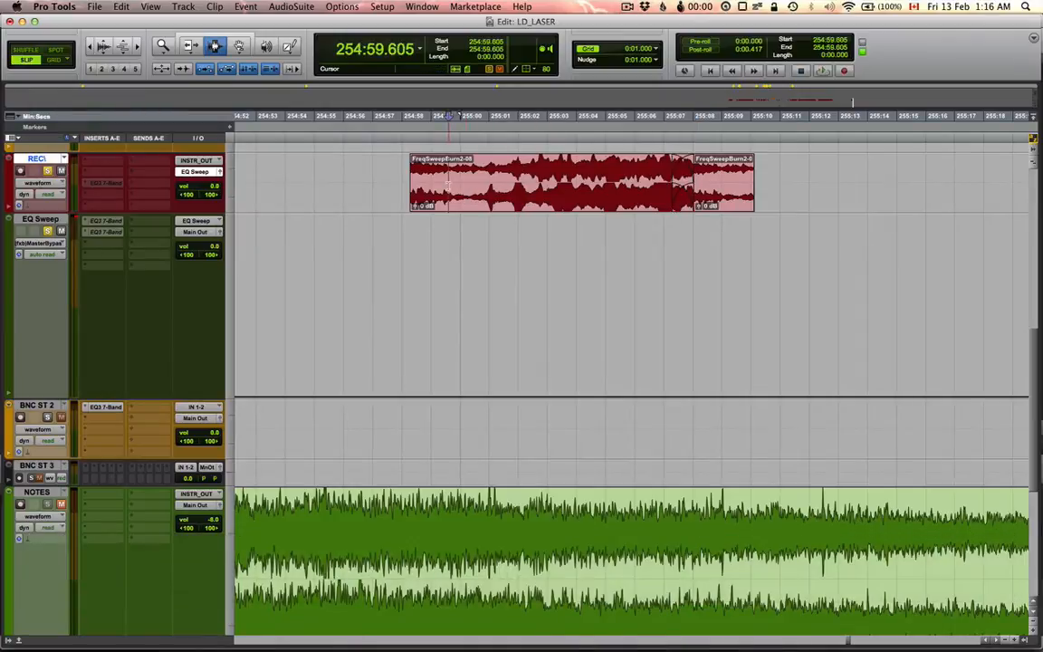
shift+click(763, 116)
key(shift+space)
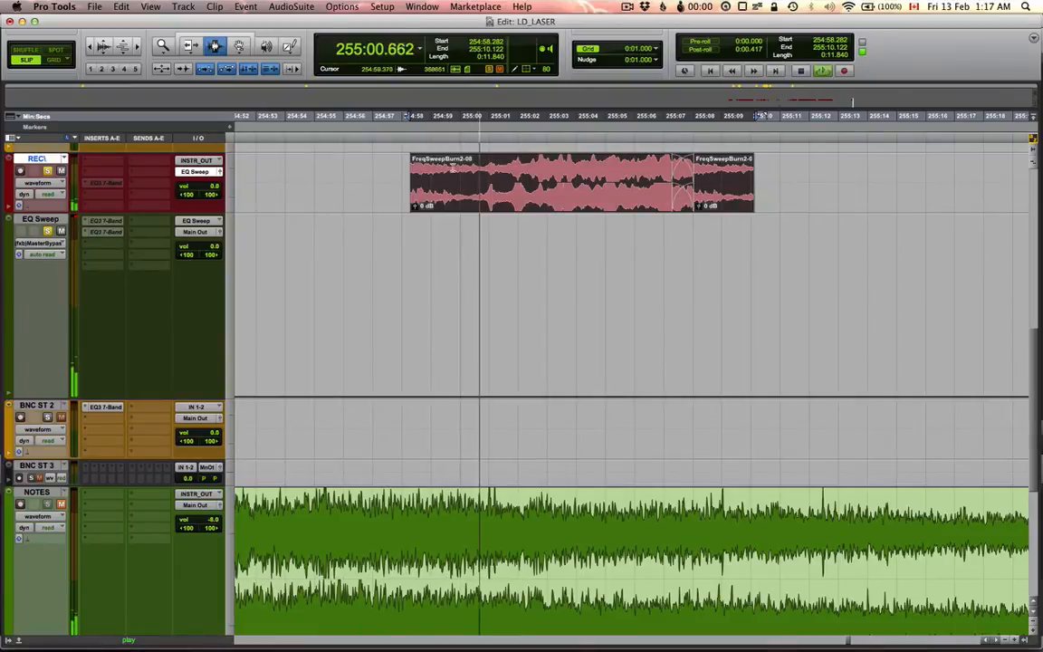
Stop playback and trim the start of the first crossfaded clip to 255:00.010
click(471, 176)
key(a)
key(space)
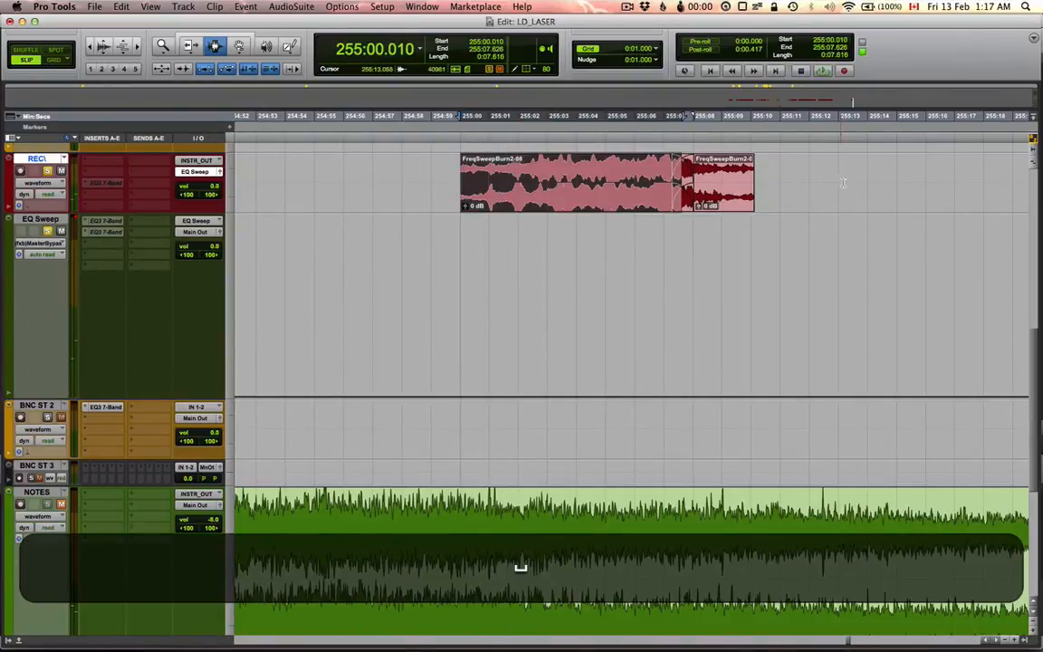
Play back the trimmed loop from 255:00.010 to 255:10.122 and save the session
key(shift)
shift+click(742, 193)
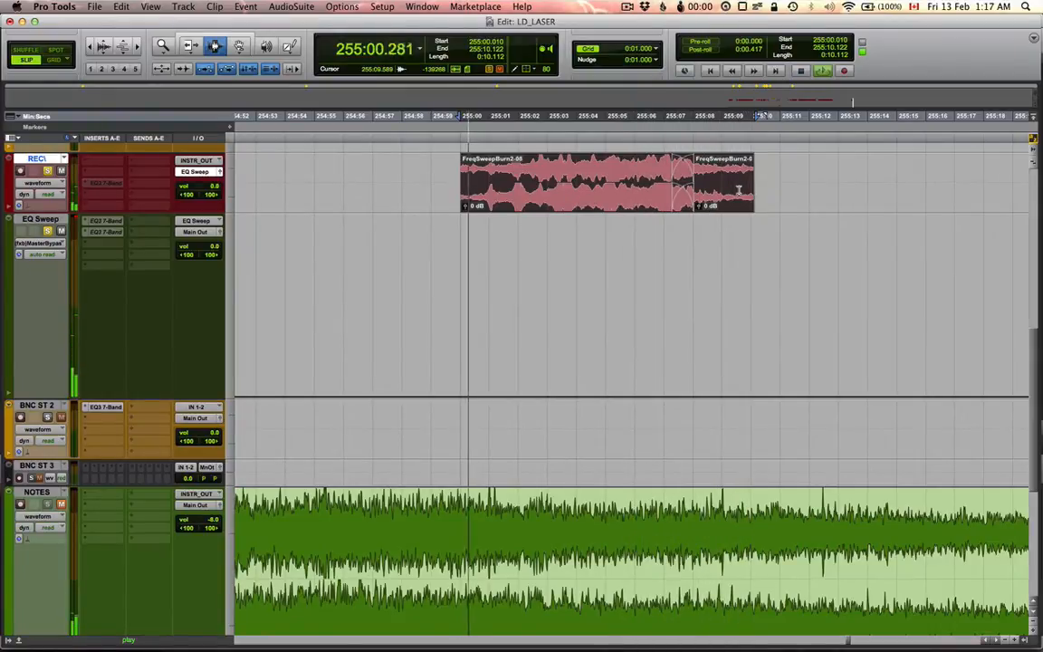
key(space)
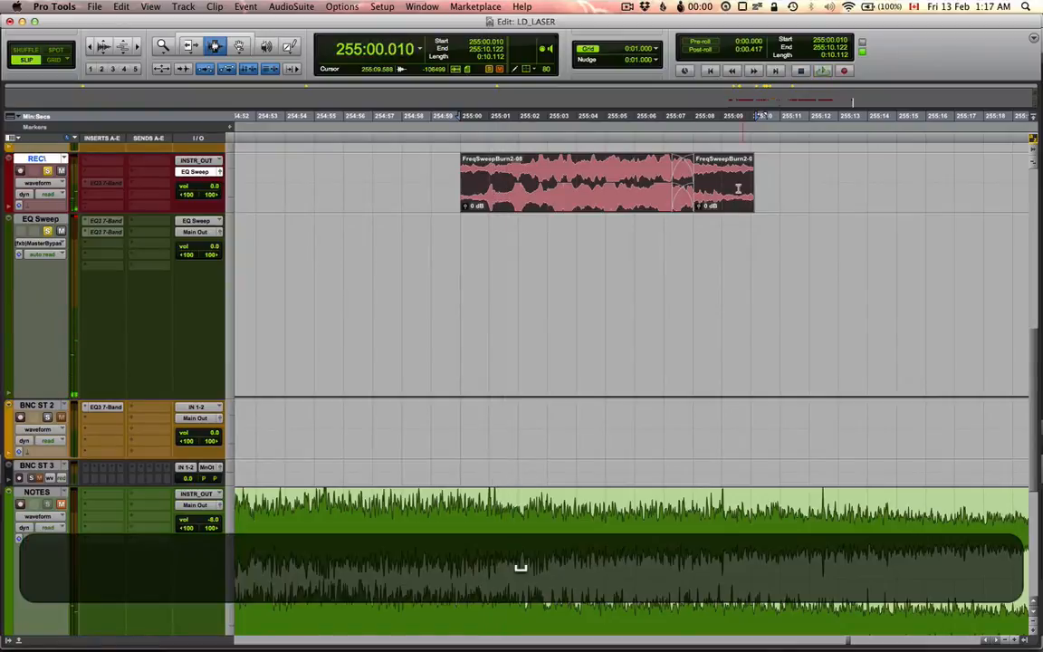
key(super+s)
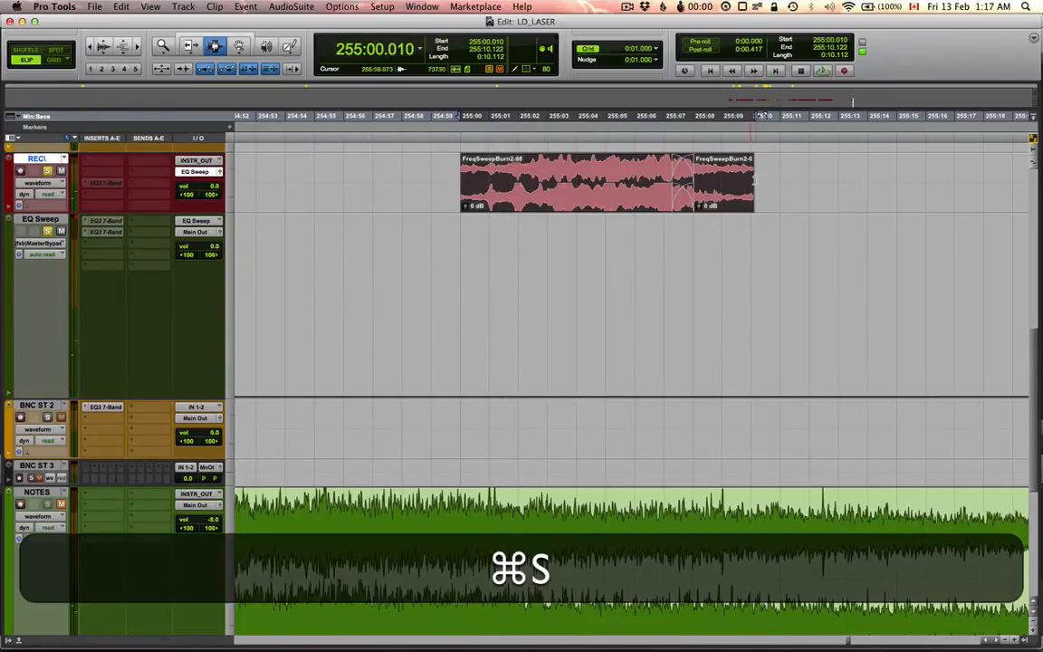
Duplicate both crossfaded clips from 255:00.010 to 255:10.122 directly after themselves on the REC\ track
click(759, 116)
key(t)
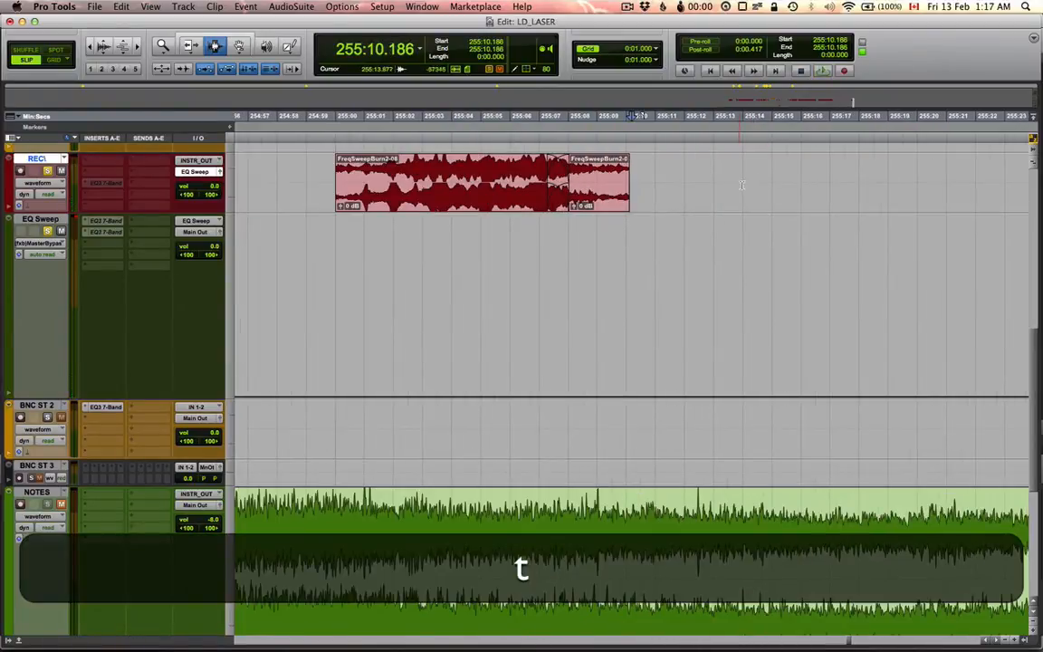
key(r)
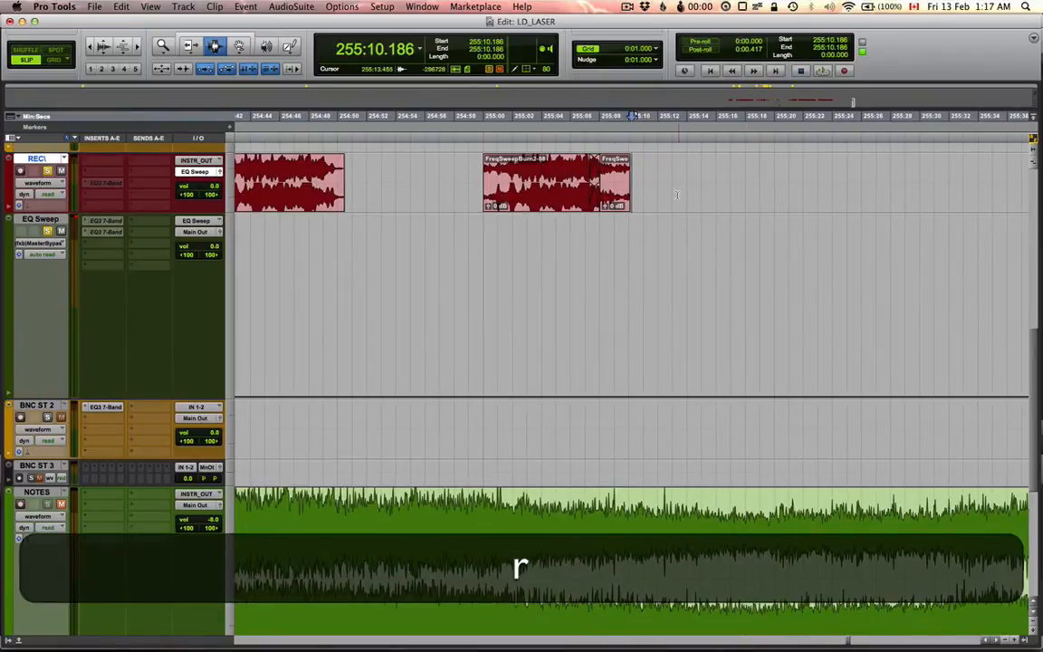
click(588, 182)
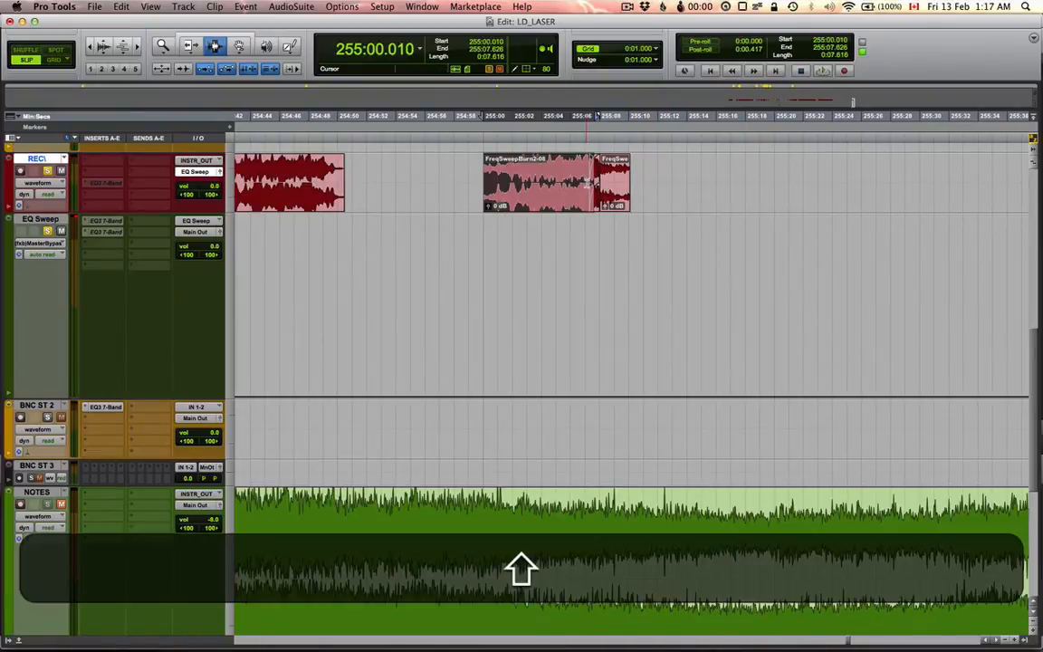
shift+click(618, 186)
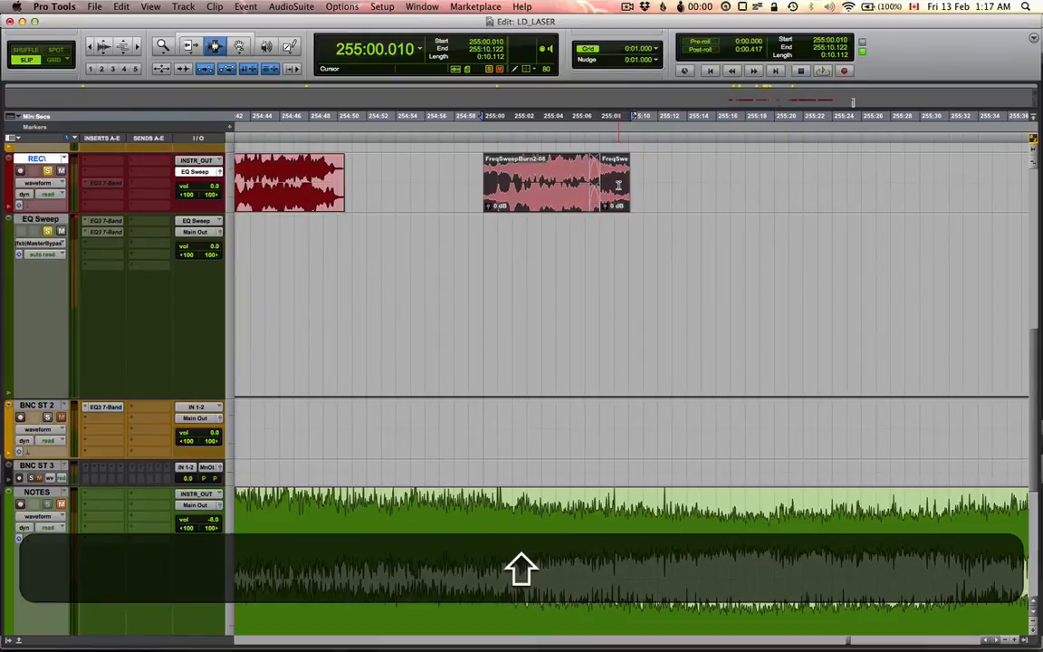
key(super+d)
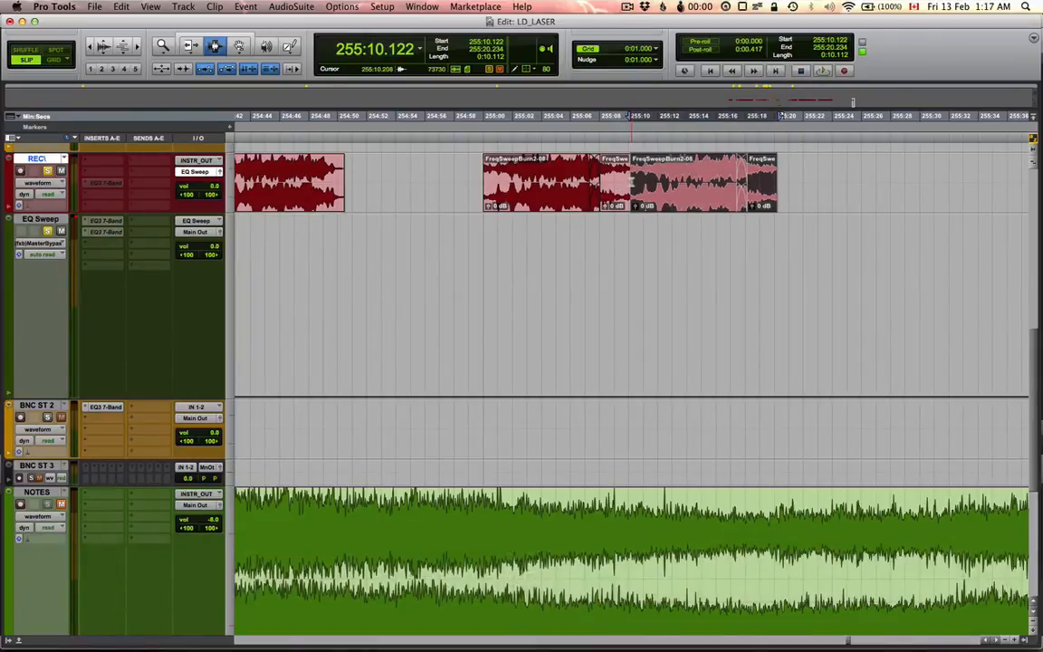
Crossfade the join between the original and duplicated clips from 255:09.589 to 255:10.752
key(t)
drag(595, 176, 662, 177)
key(super+f)
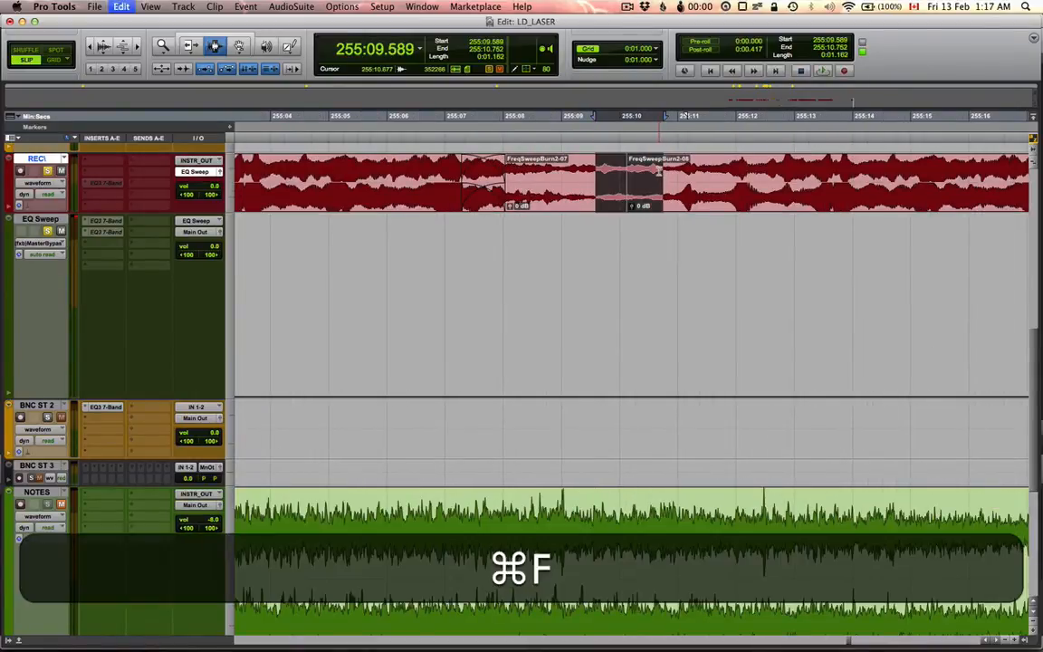
key(super+Return)
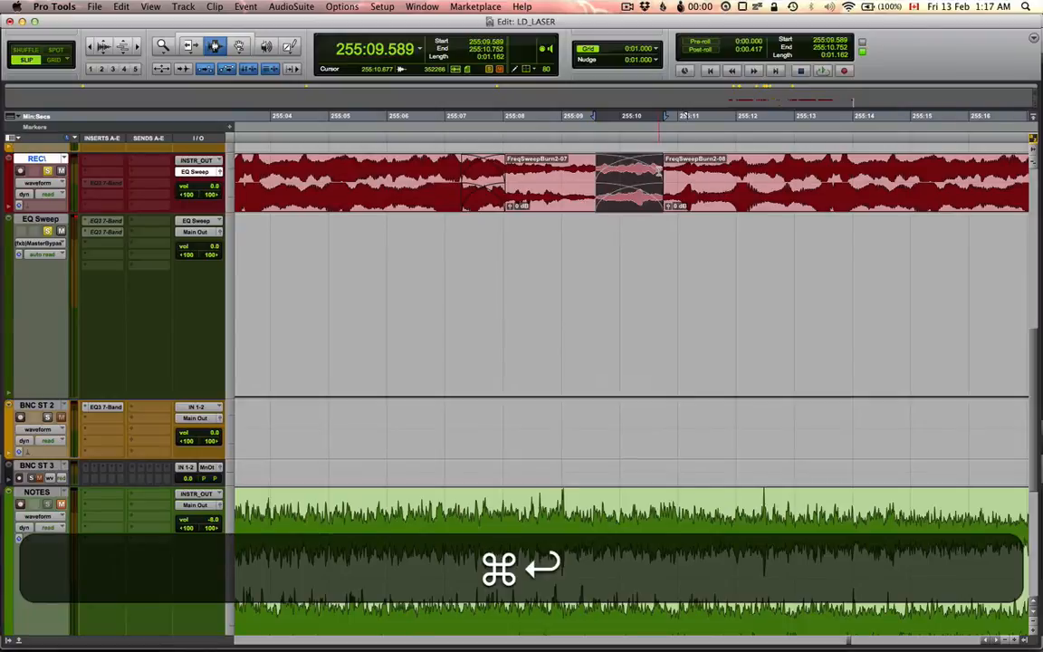
key(r)
key(r)
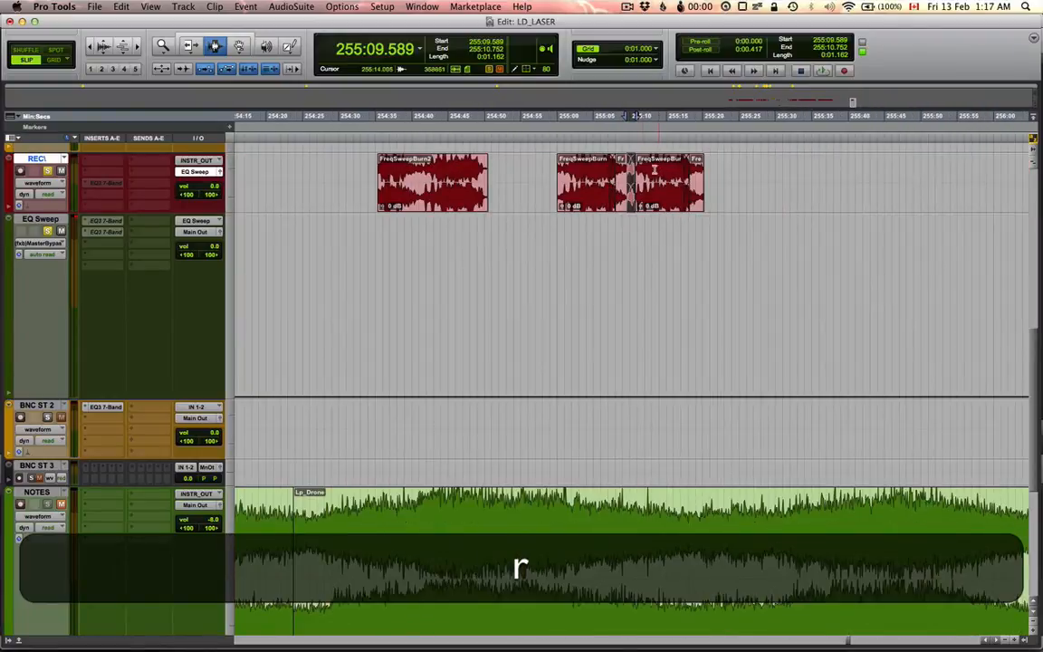
key(t)
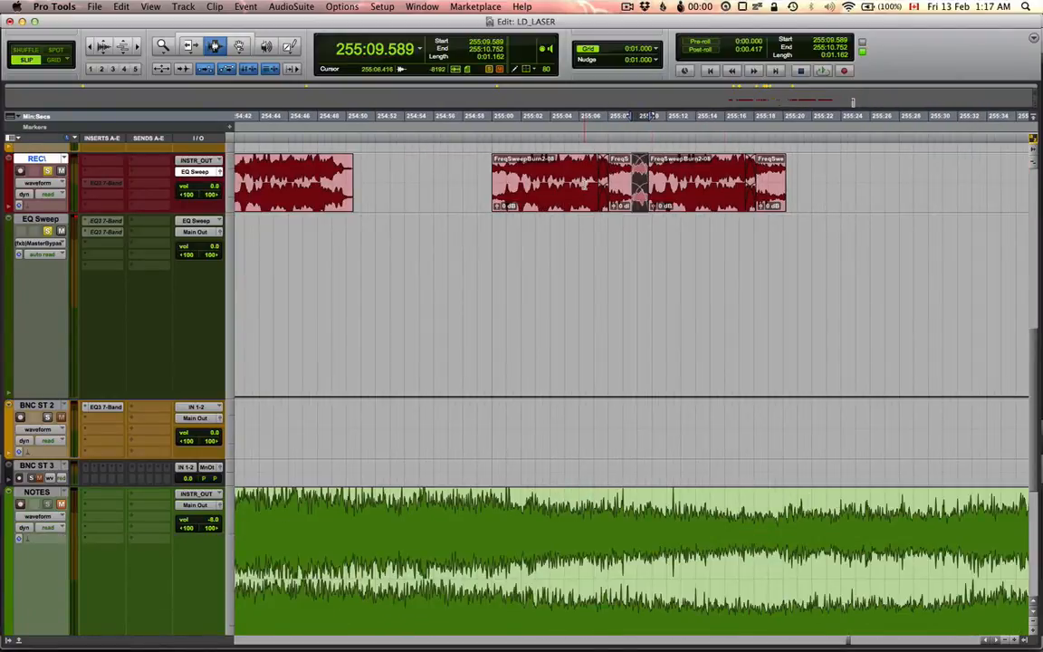
click(584, 184)
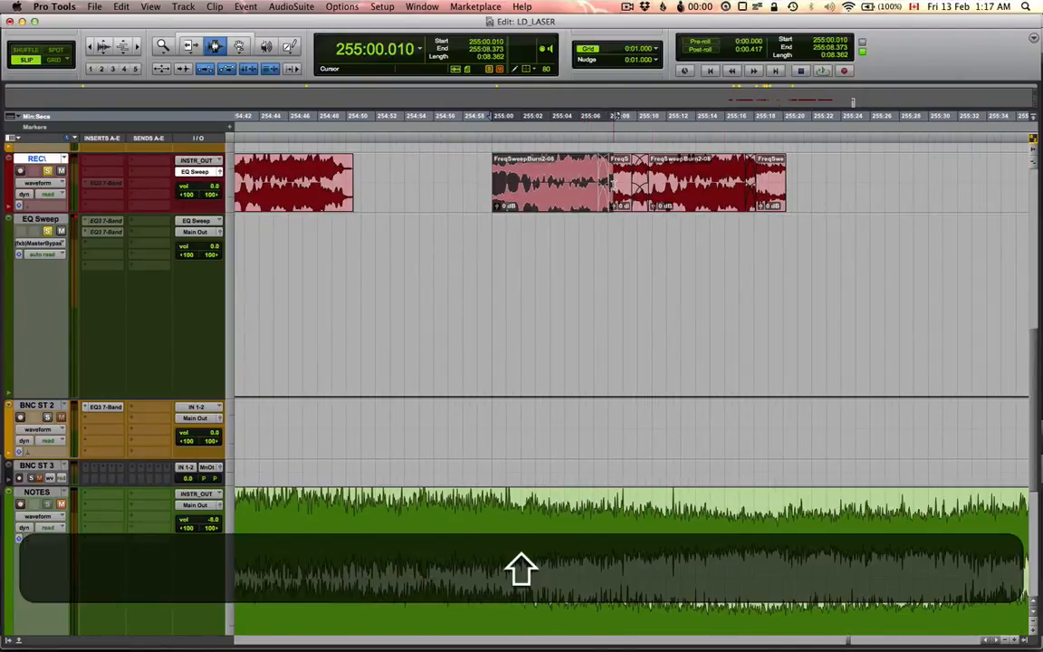
shift+click(613, 185)
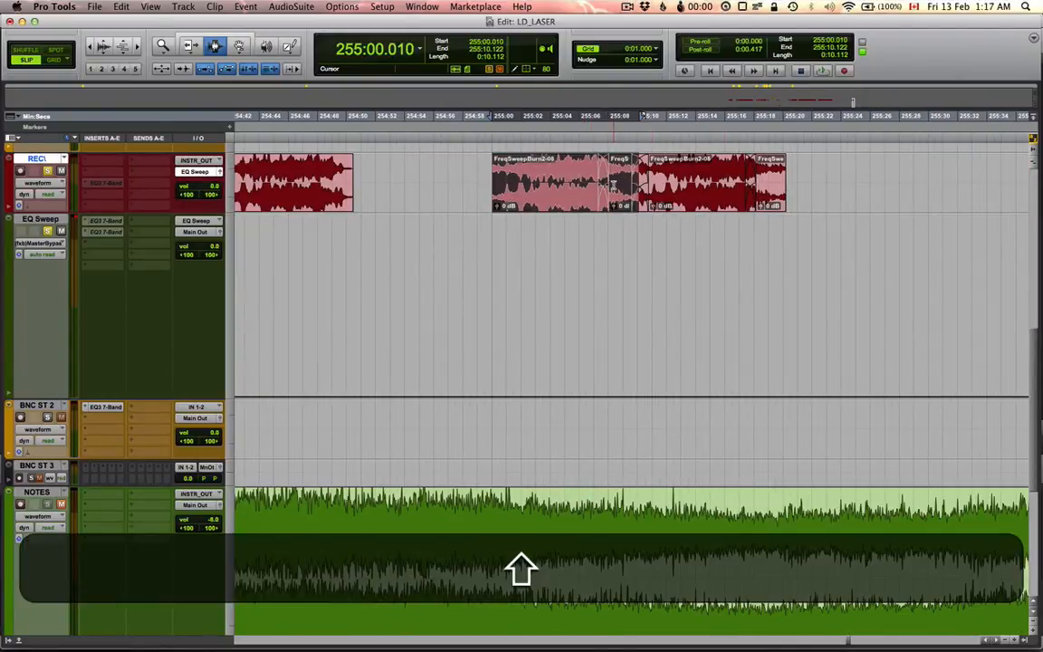
key(super+semicolon)
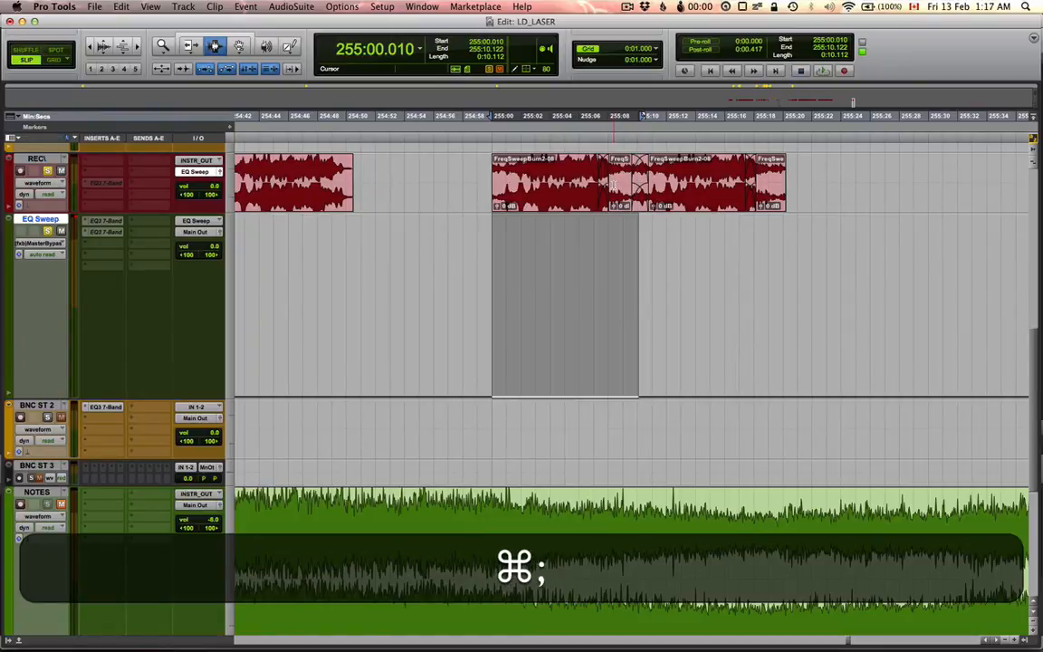
key(super+v)
key(Return)
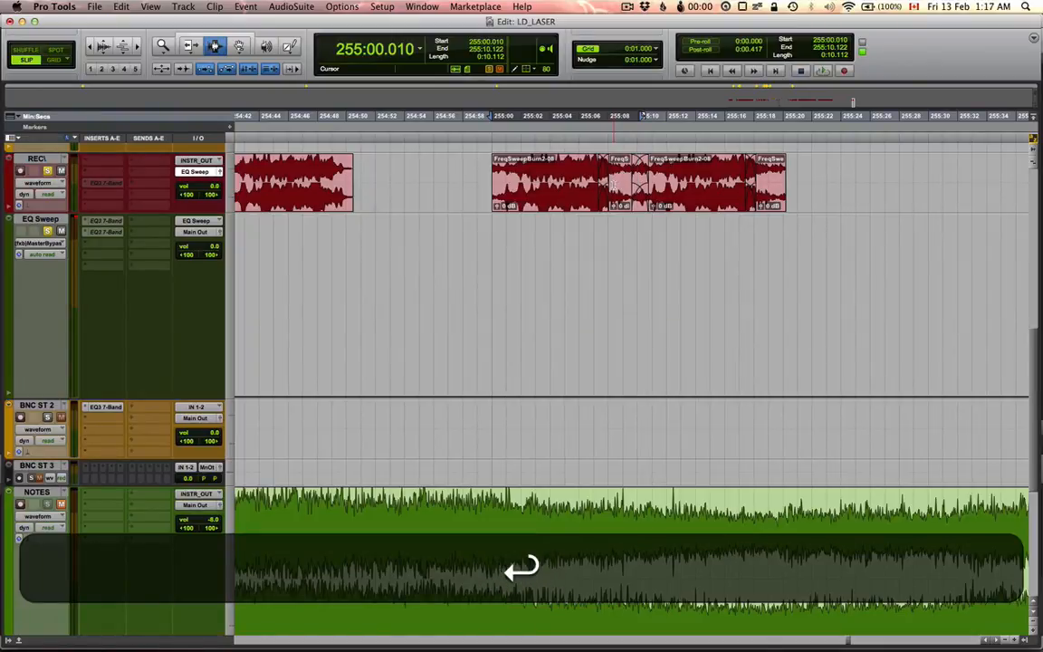
Move the BNC ST 2 track directly below REC\ and group its empty range from 255:00.010 to 255:10.122
drag(63, 418, 41, 225)
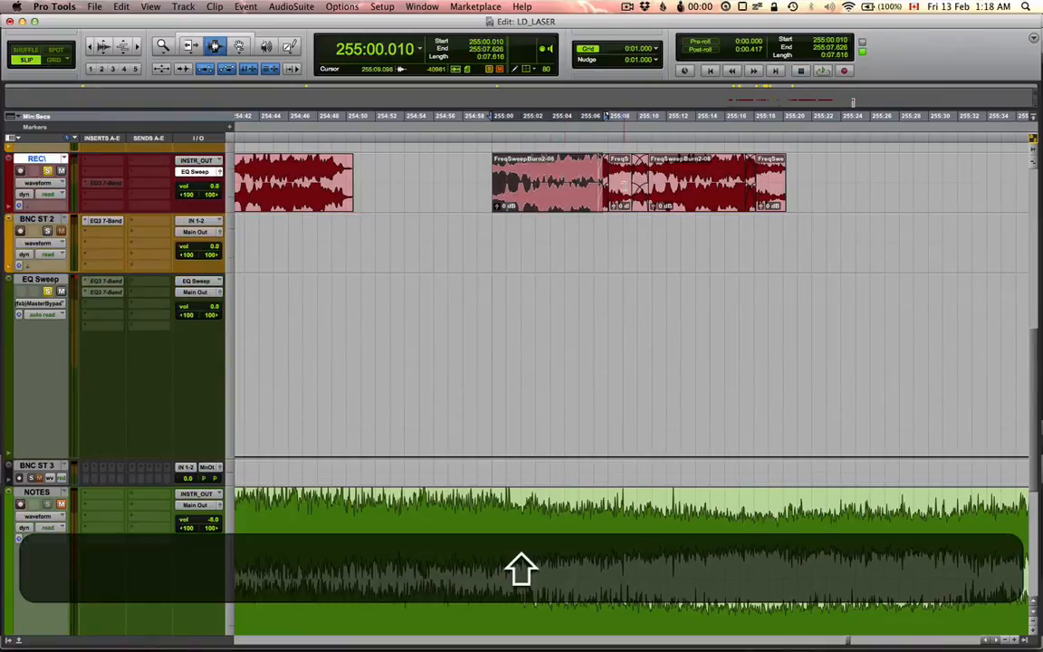
shift+click(624, 185)
key(shift+semicolon)
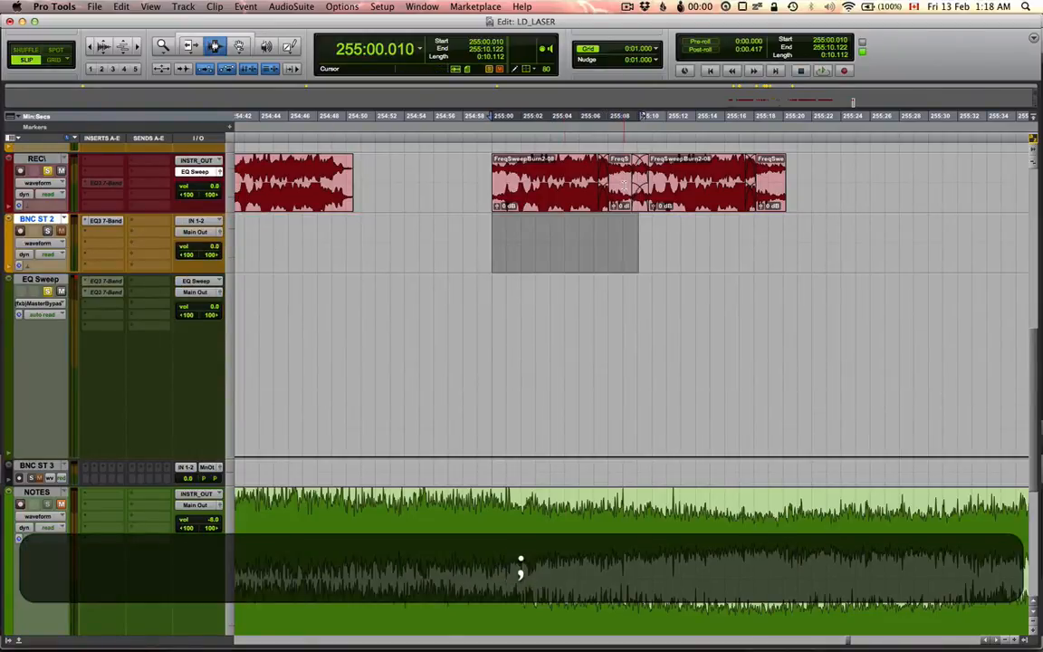
key(alt+super+g)
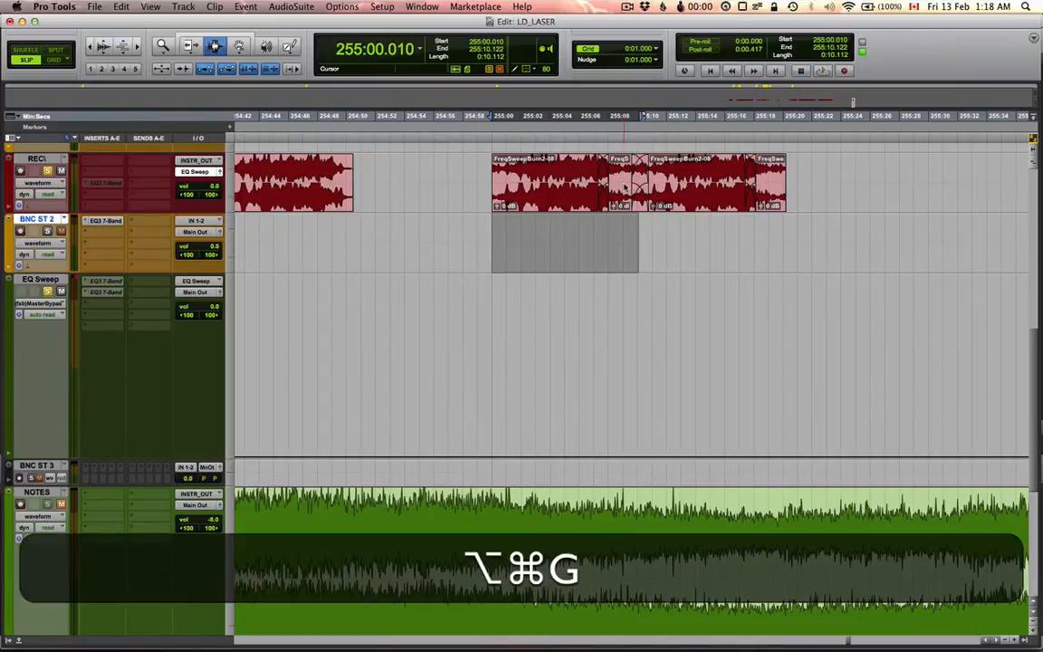
Move the empty clip group on BNC ST 2 so that it starts at 255:04.320
key(super+4)
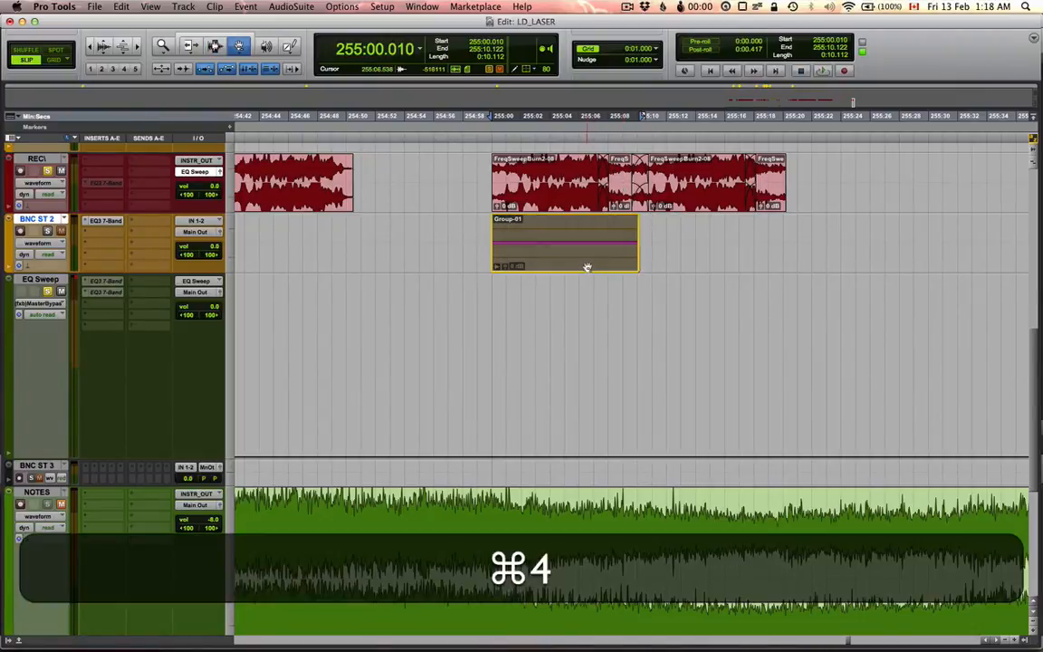
drag(592, 246, 630, 235)
key(t)
key(t)
key(t)
key(t)
key(t)
key(t)
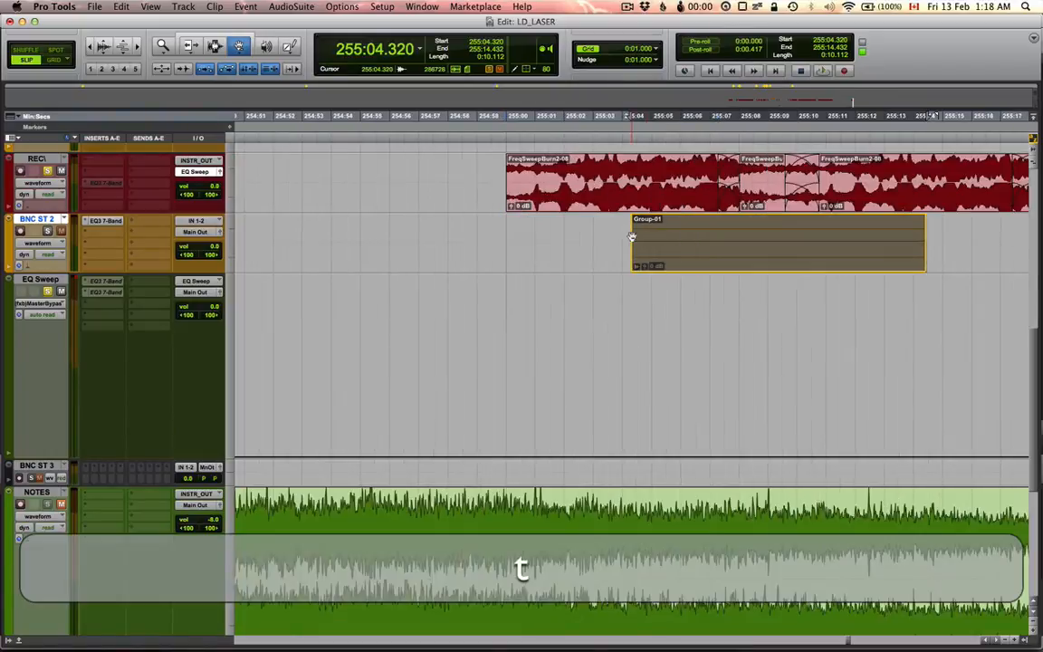
Examine the REC\ waveform at the start of the empty clip group on BNC ST 2
key(t)
key(t)
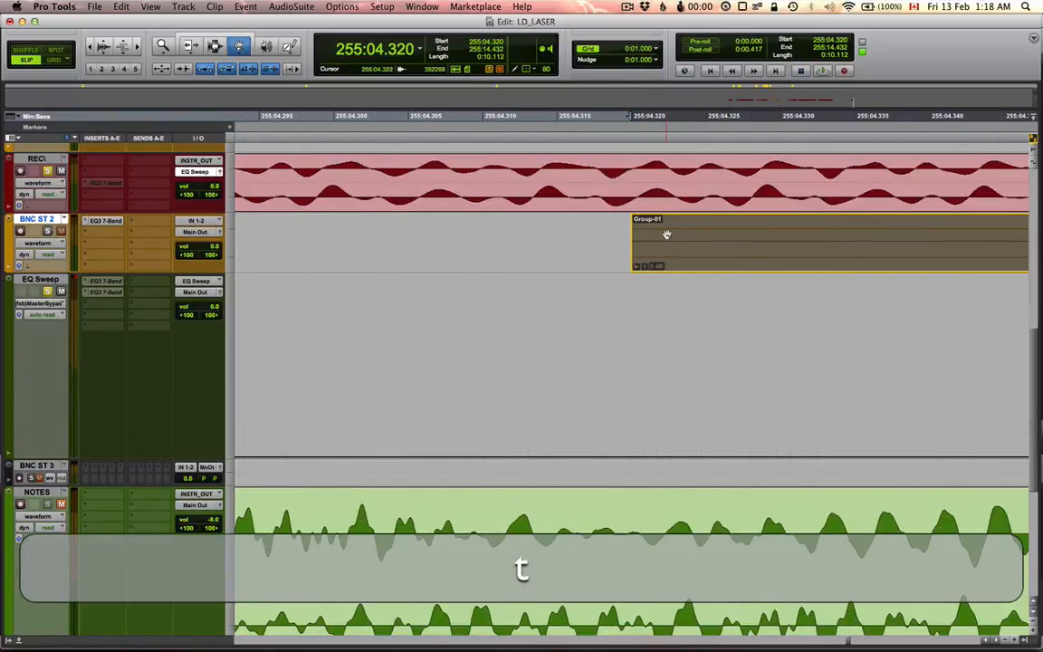
key(r)
key(r)
key(r)
key(r)
key(r)
key(r)
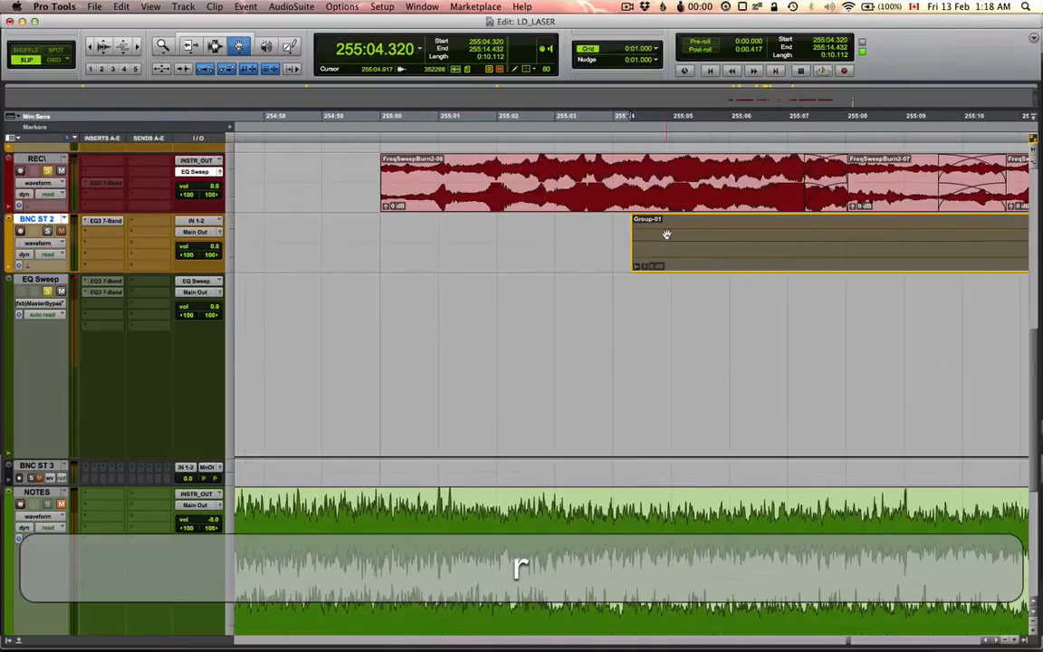
key(t)
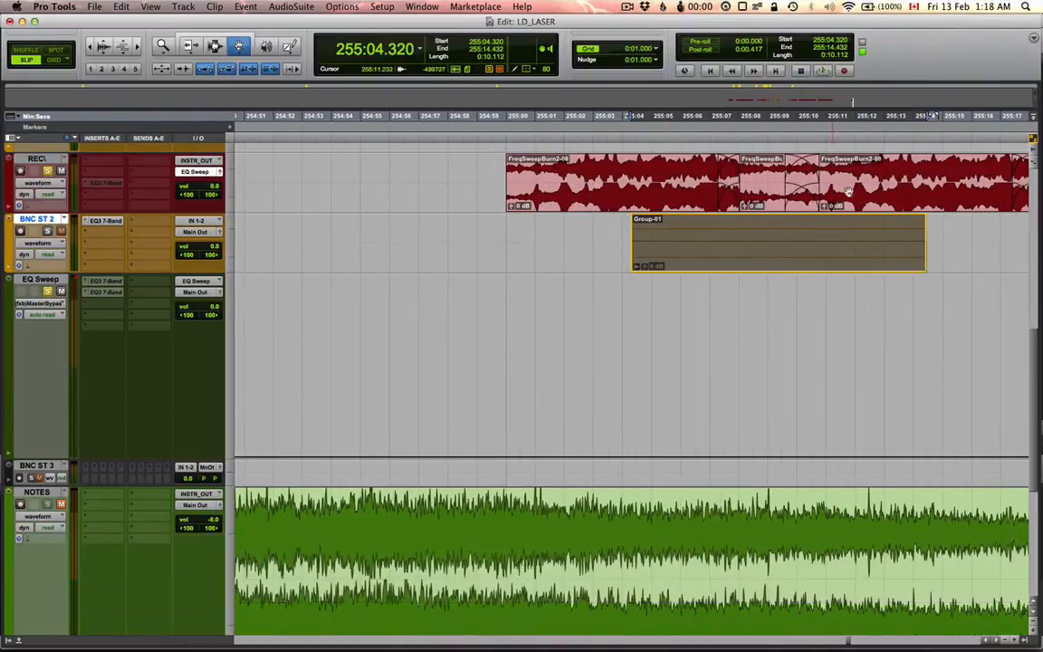
Move the empty clip group on BNC ST 2 earlier so that it starts at 255:02.225
drag(851, 225, 823, 234)
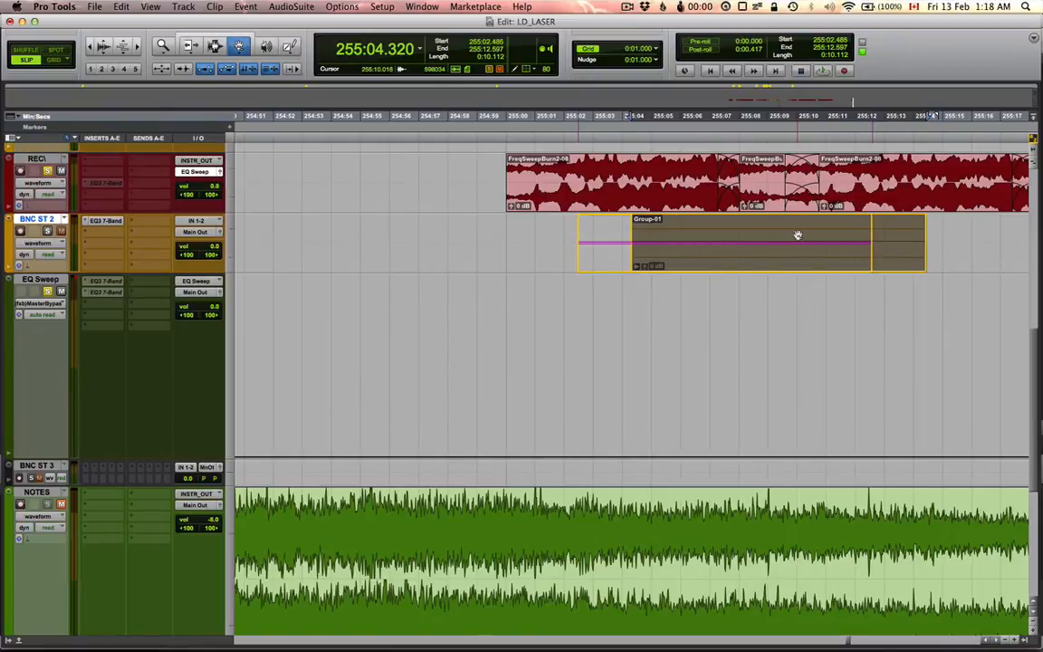
drag(796, 235, 795, 235)
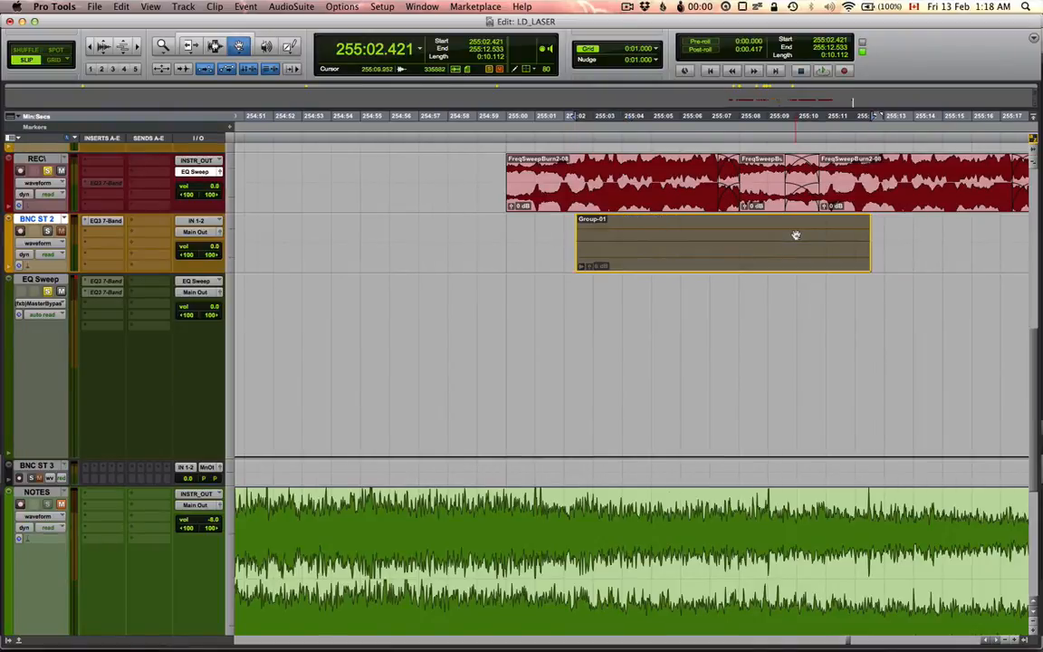
key(t)
key(t)
key(t)
key(t)
key(t)
key(r)
drag(723, 251, 621, 246)
key(t)
key(t)
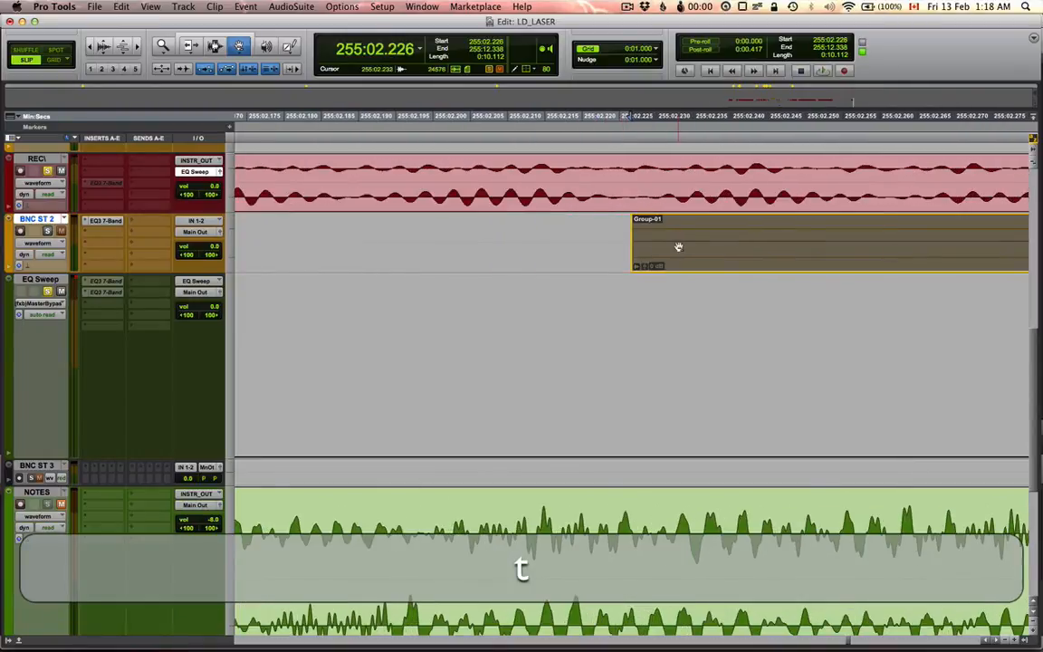
key(t)
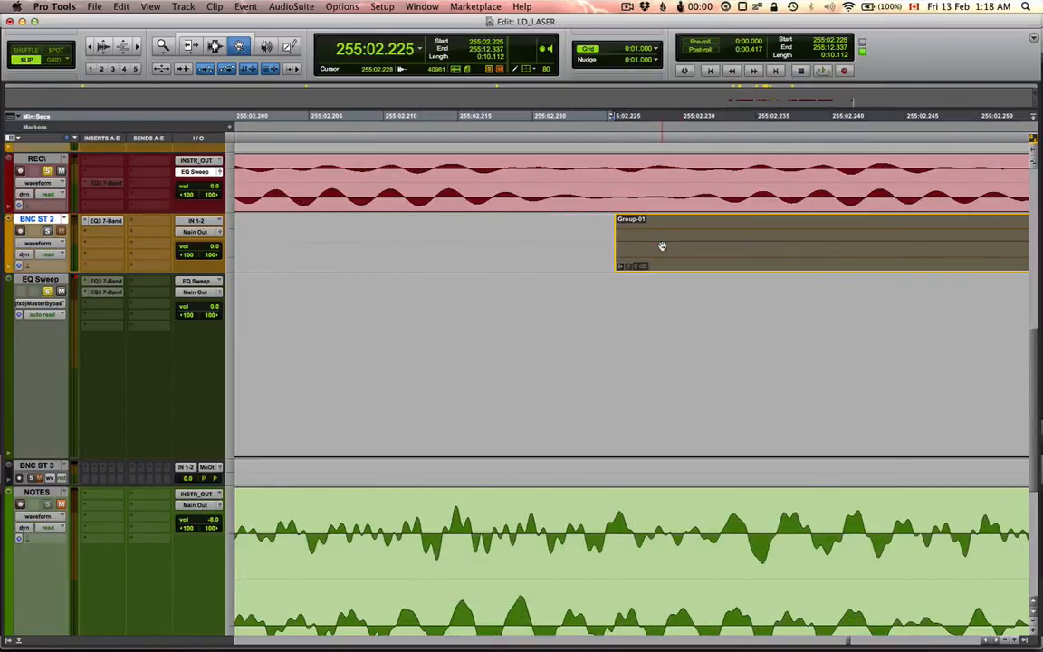
Enlarge the waveform amplitude display and examine the REC\ waveform at the clip group's start for a zero crossing
key(alt+super+bracketright)
key(alt+super+bracketright)
key(alt+super+bracketright)
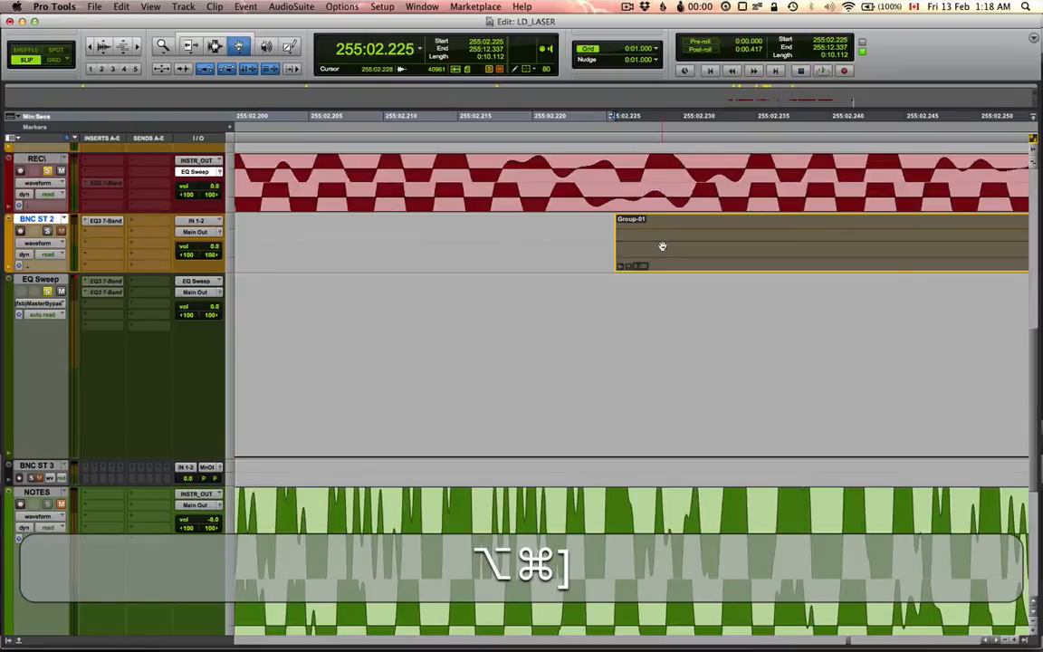
key(alt+super+bracketleft)
key(r)
key(r)
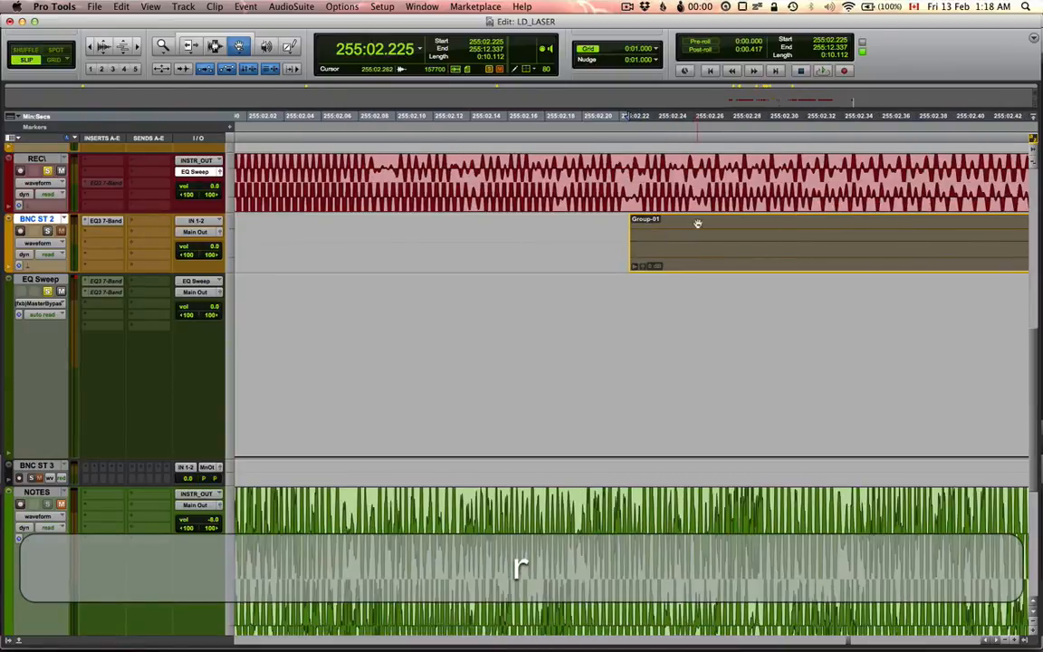
key(t)
key(t)
key(t)
key(t)
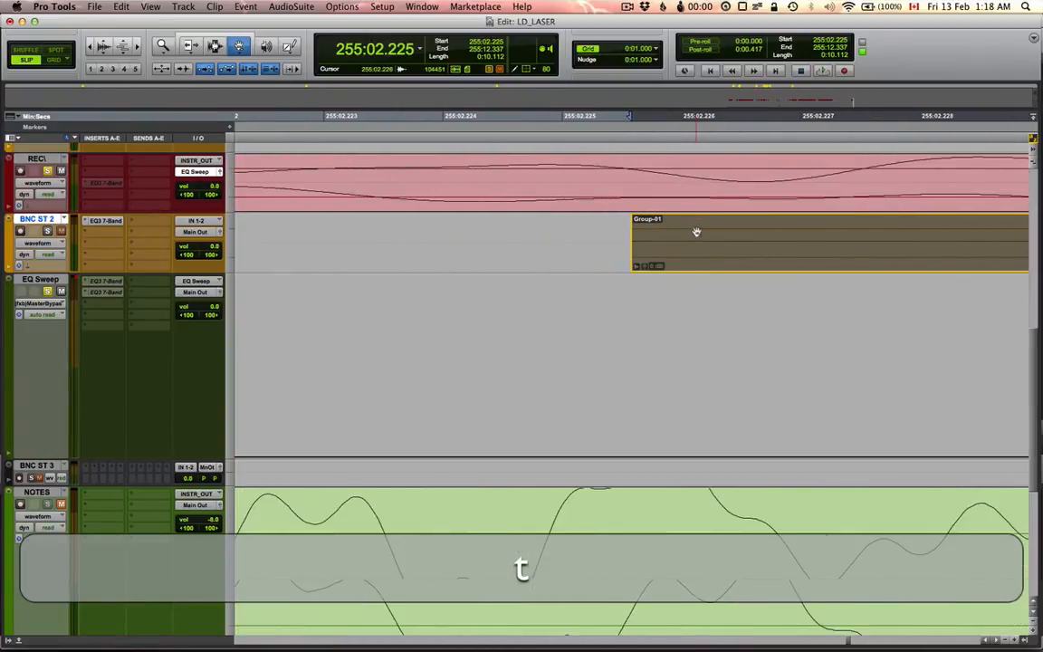
Play the REC\ audio over the clip group's range from 255:02.225 to 255:12.337
key(r)
key(r)
key(r)
key(r)
key(r)
key(r)
key(r)
key(r)
key(r)
key(r)
key(r)
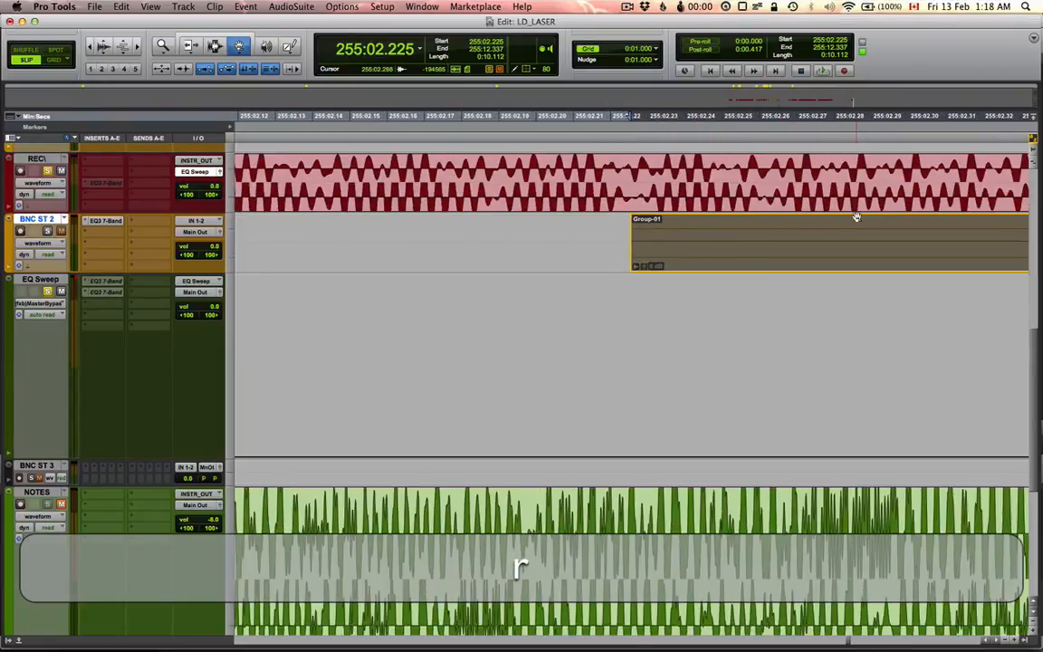
key(r)
key(t)
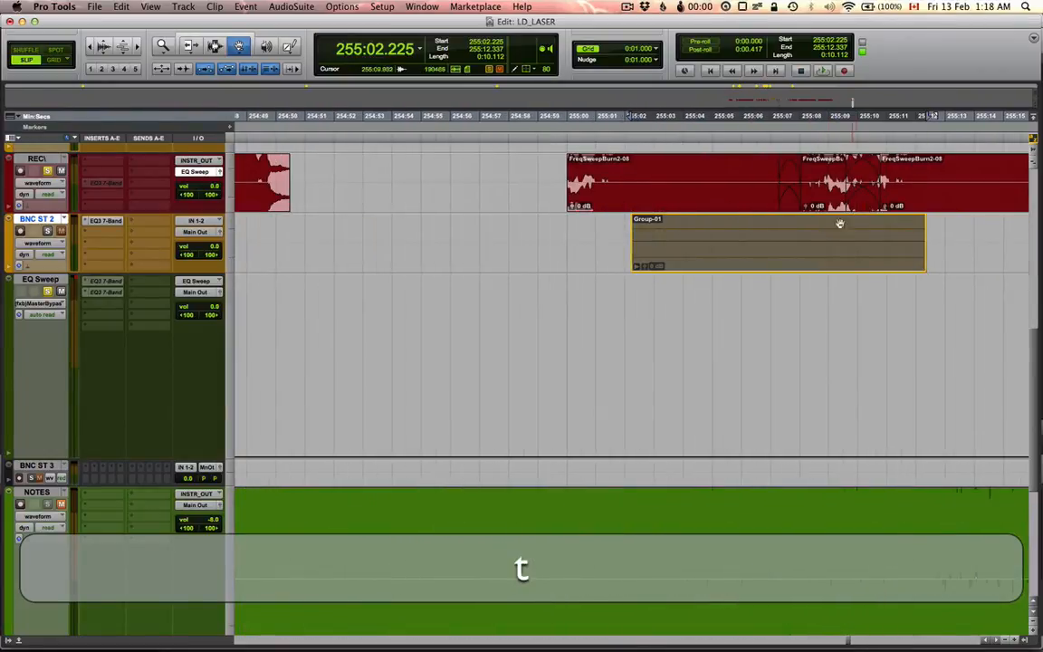
key(r)
key(super+3)
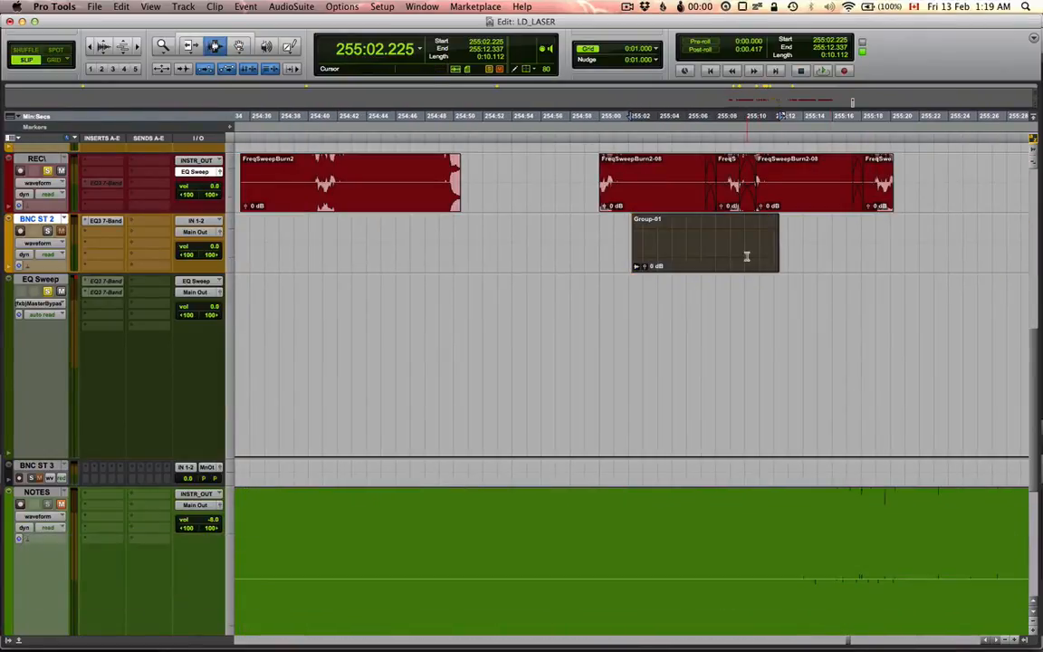
key(space)
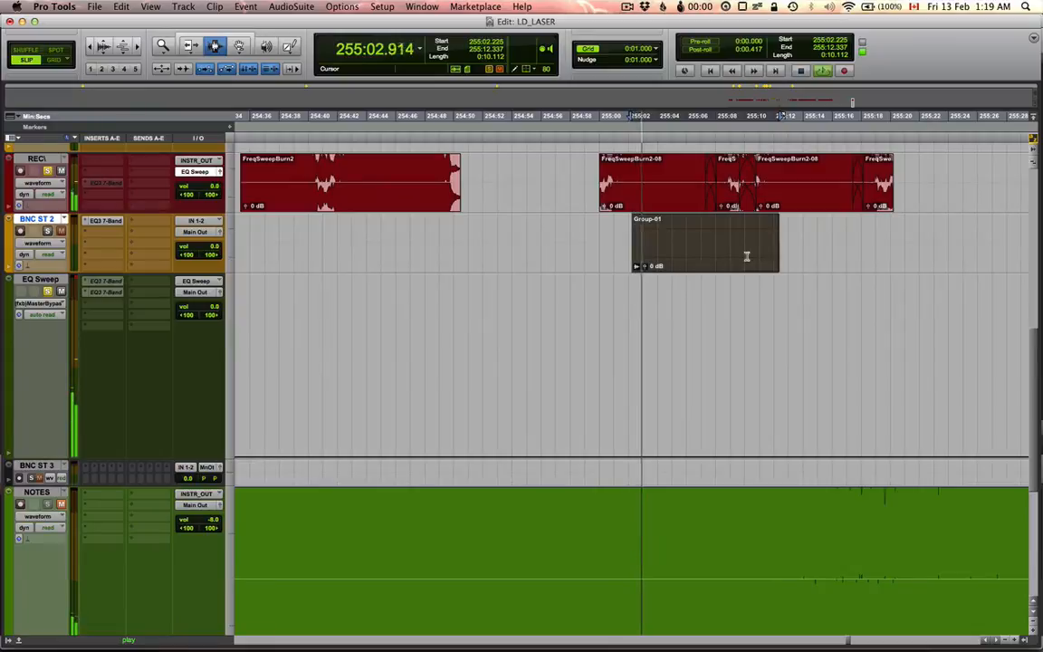
Paste the copied 10.112-second loop section onto REC\ at 255:43.104 and consolidate it into a single clip
click(746, 256)
key(r)
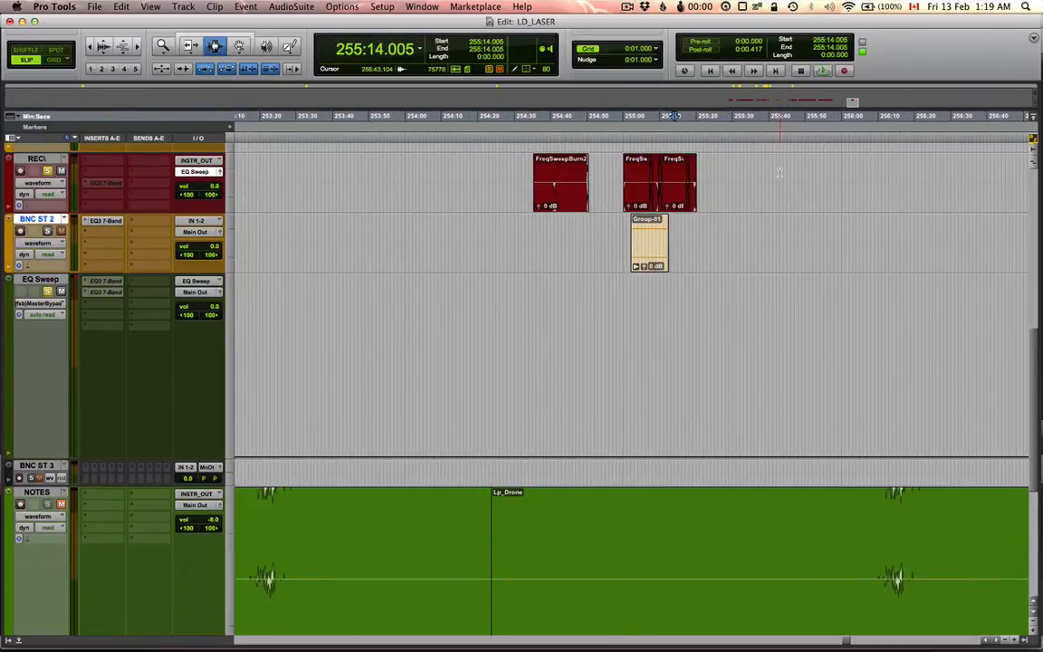
click(775, 179)
key(t)
key(super+t)
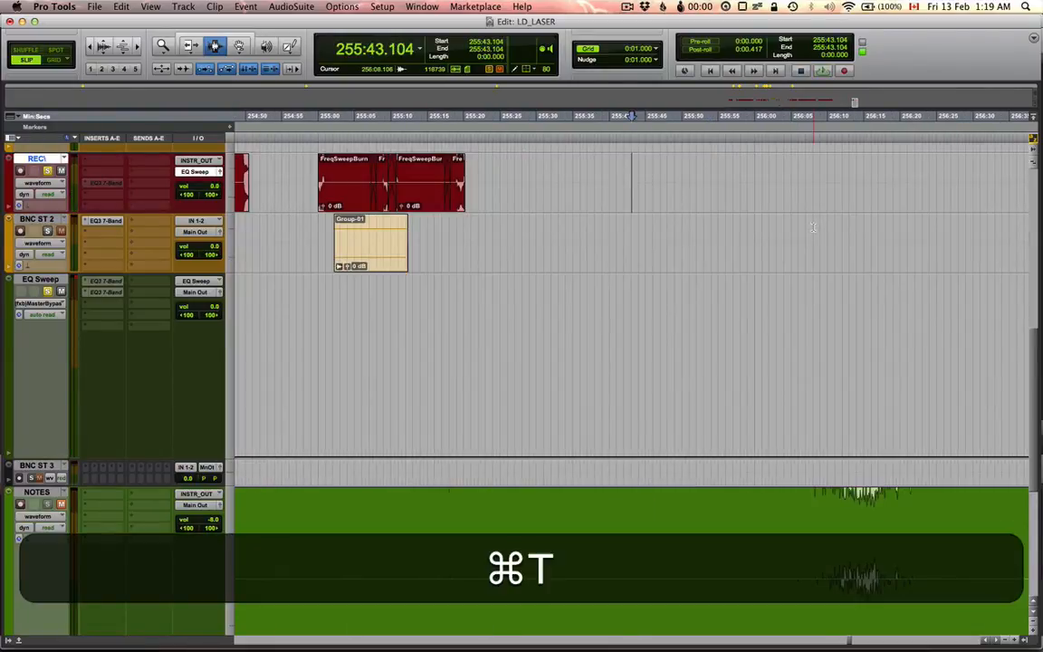
key(super+v)
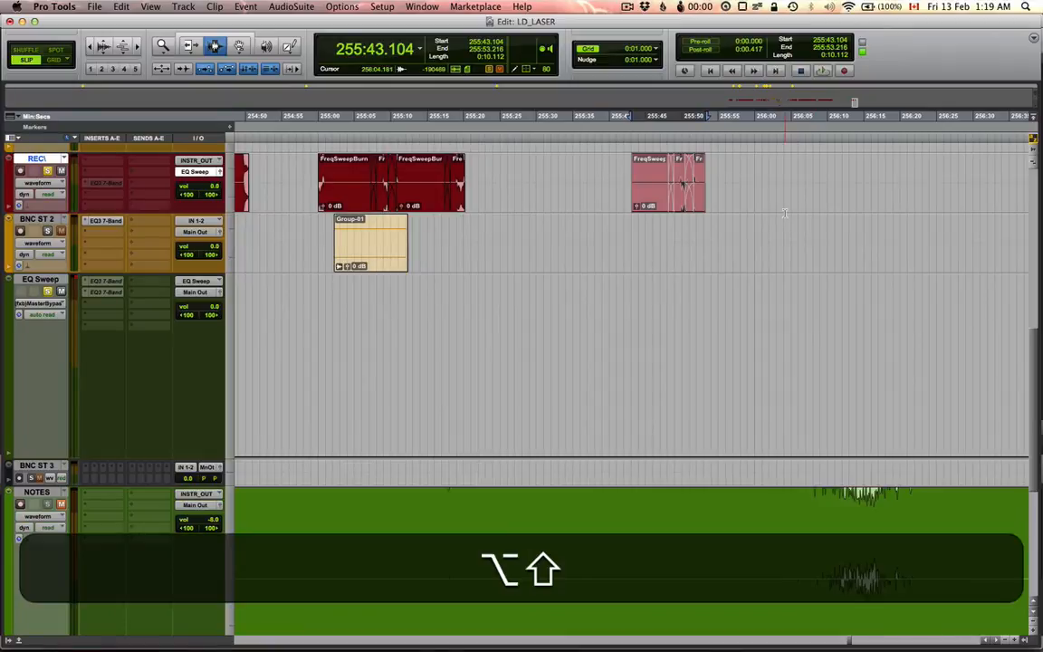
key(alt+shift+3)
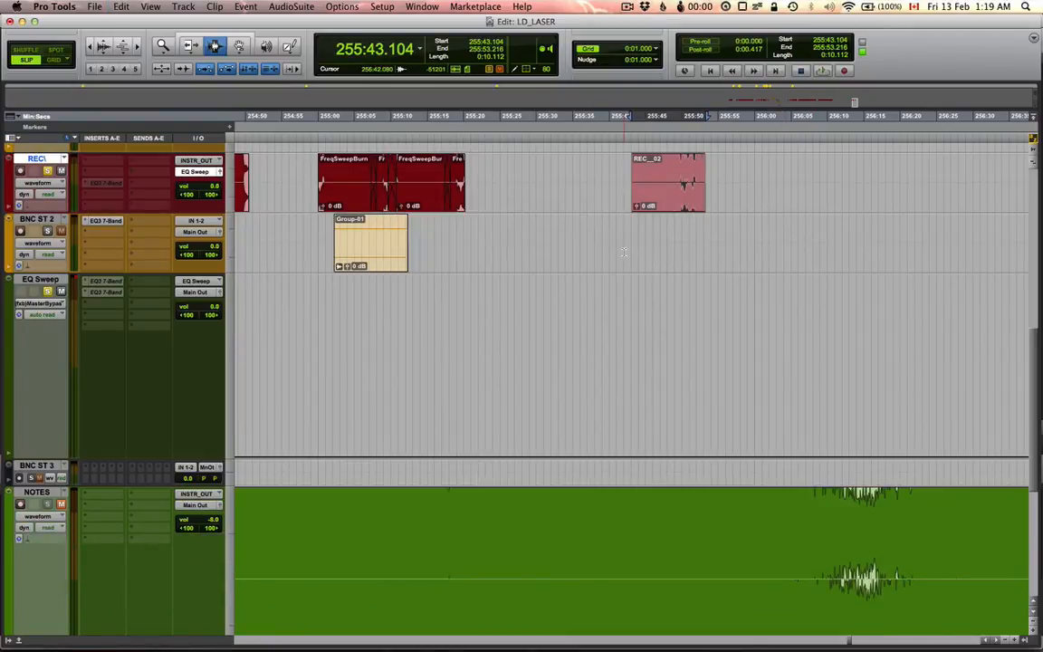
Place the cursor at the start of the consolidated clip on REC\ and examine its waveform there
key(Tab)
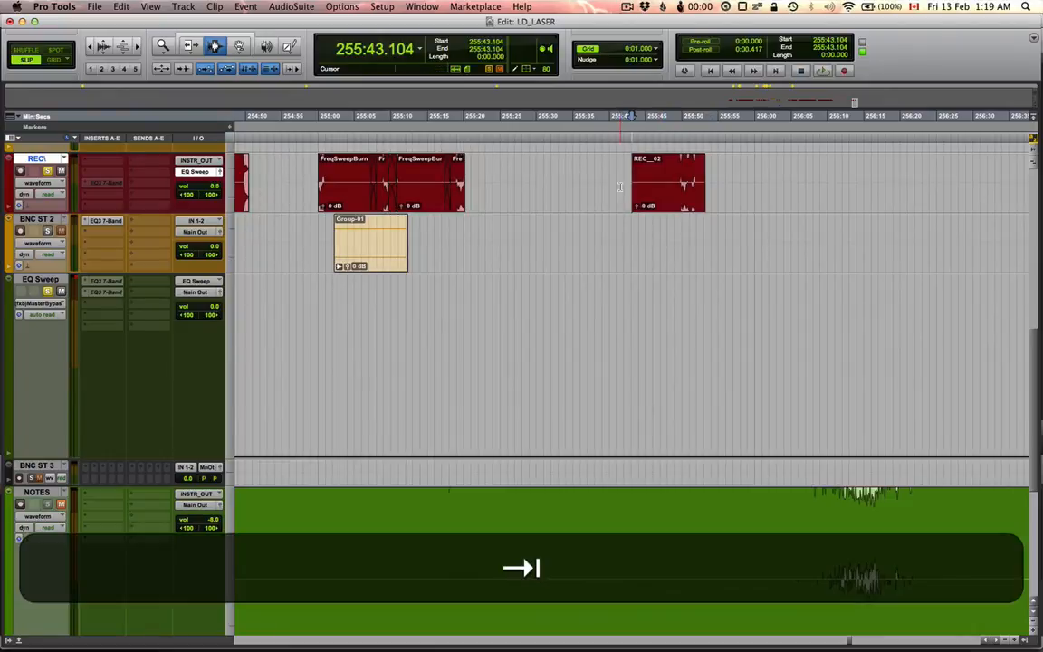
key(t)
key(t)
key(t)
key(t)
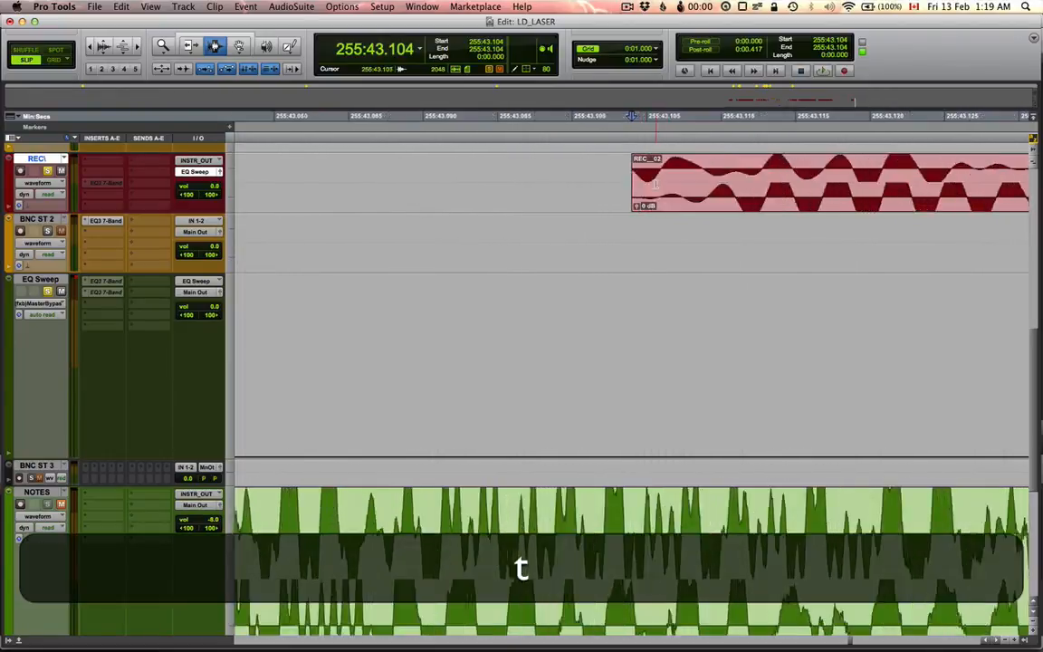